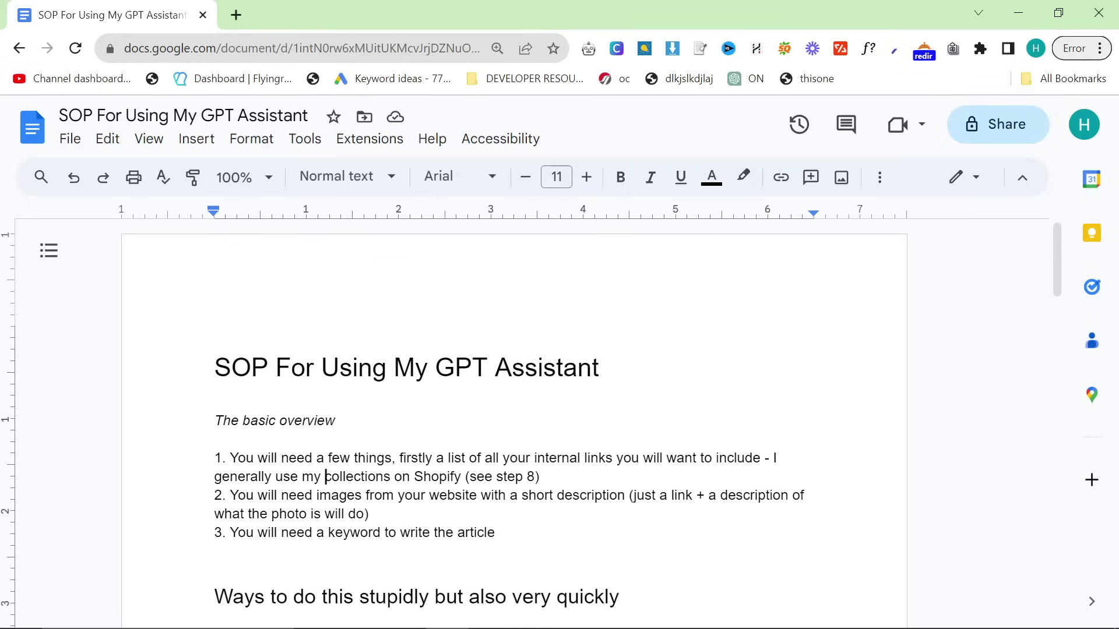
Step: Read the first SOP requirement about listing all internal links to include
key("BackSpace")
left_click_drag(435, 459, 754, 459)
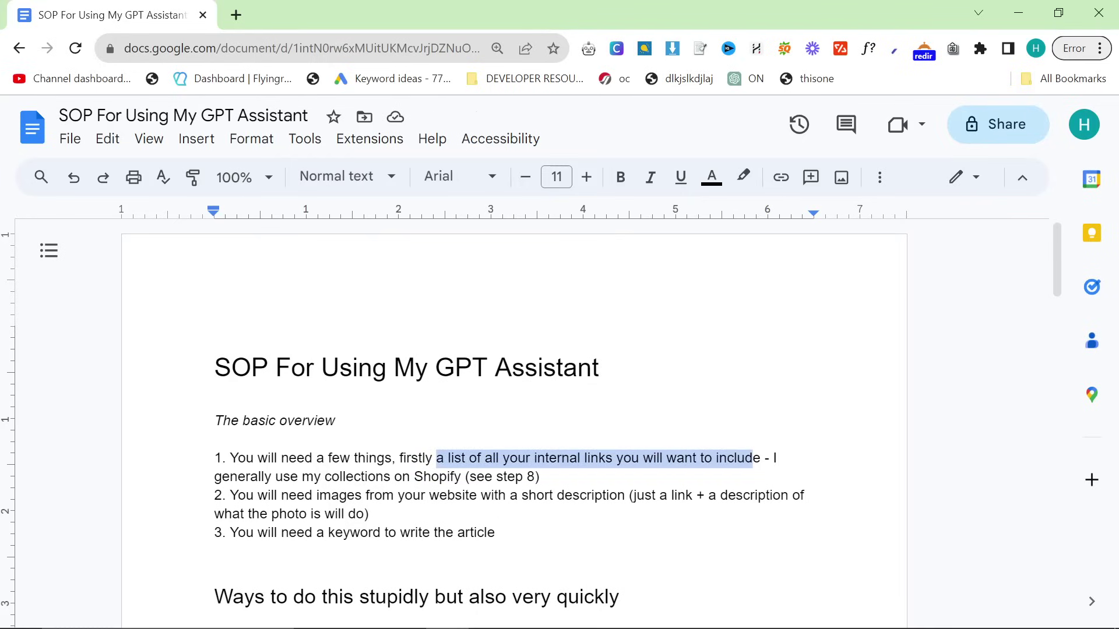
left_click(754, 459)
Step: Open the 2men.it website in a new tab and go to its Kiton brand collection page
left_click(237, 17)
type("2me")
key("Return")
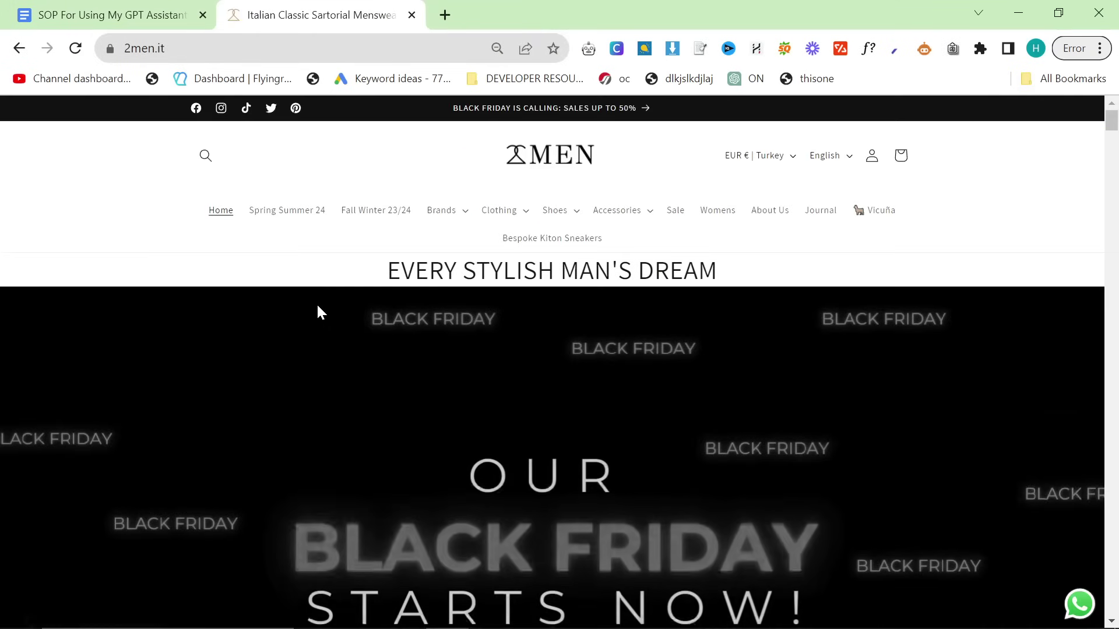
scroll(317, 315, "down", 10)
scroll(320, 362, "down", 11)
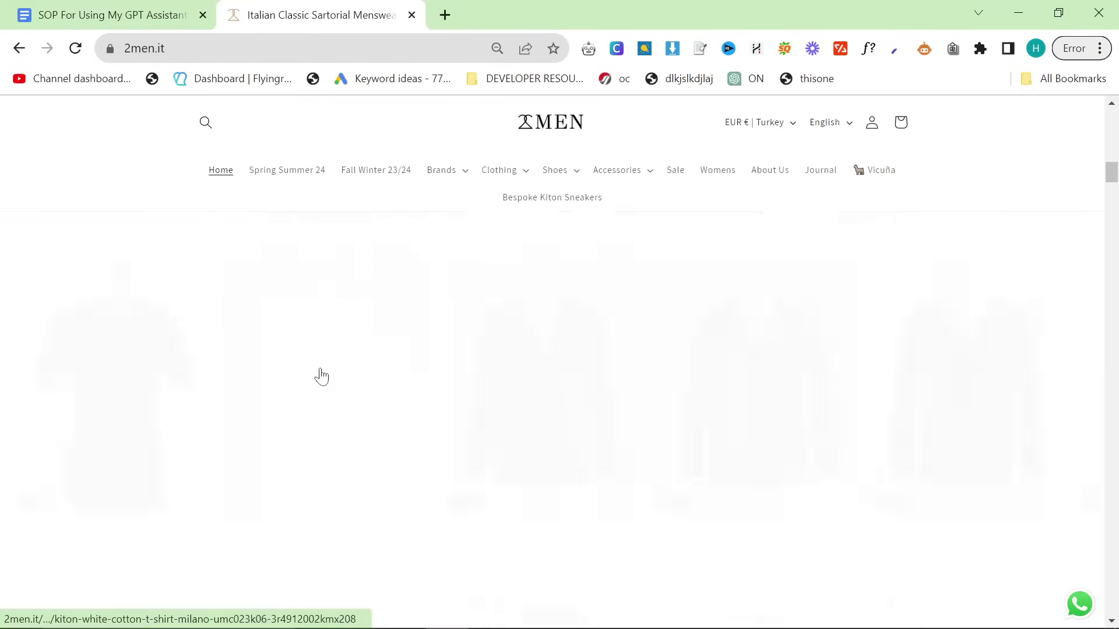
scroll(327, 364, "up", 11)
scroll(332, 355, "up", 10)
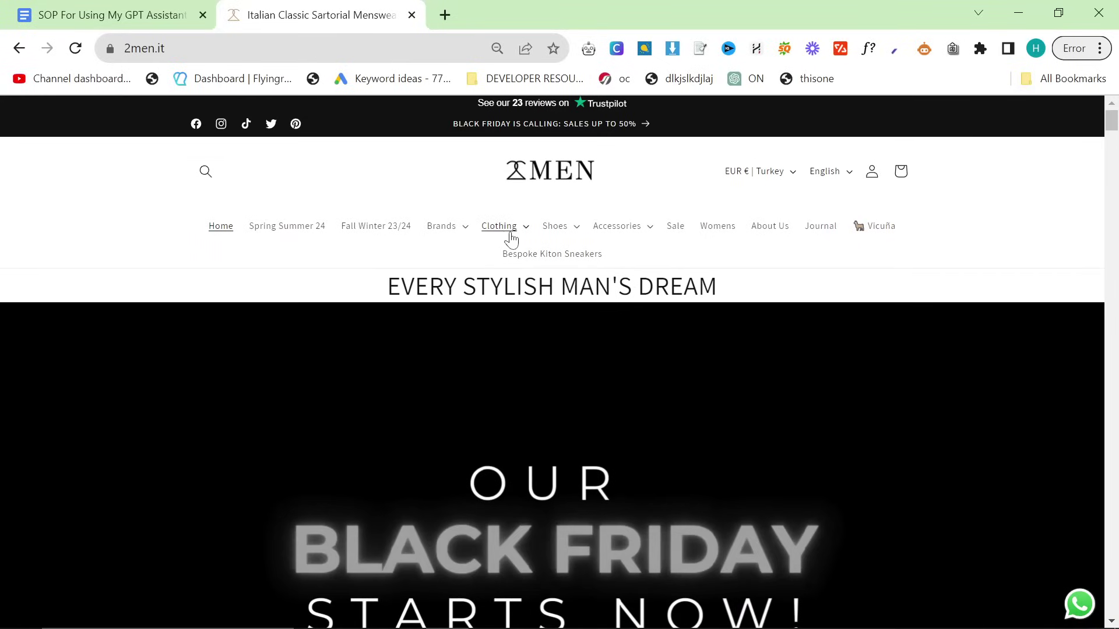
left_click(460, 227)
left_click(331, 299)
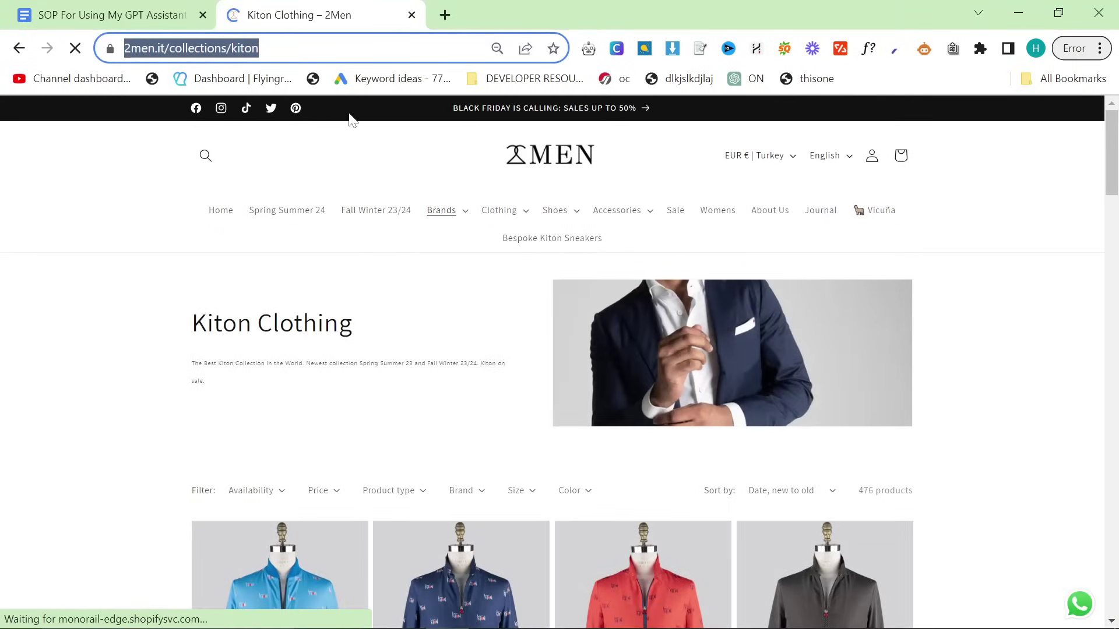
key("super")
type("note")
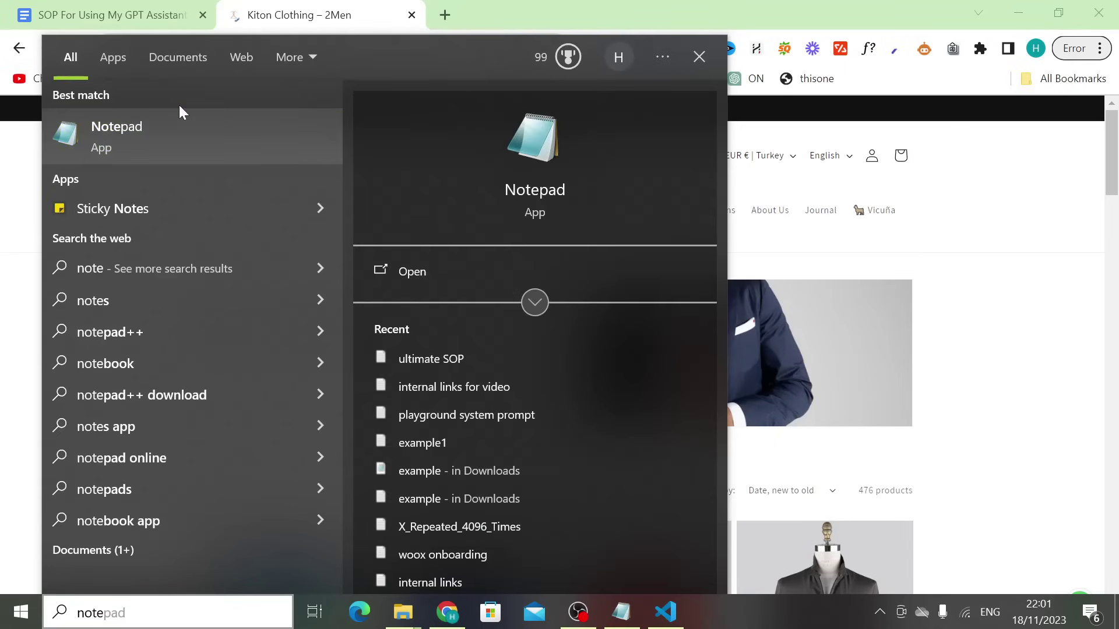
key("Return")
type("https://2men.it/collections/kiton")
key("ctrl+a")
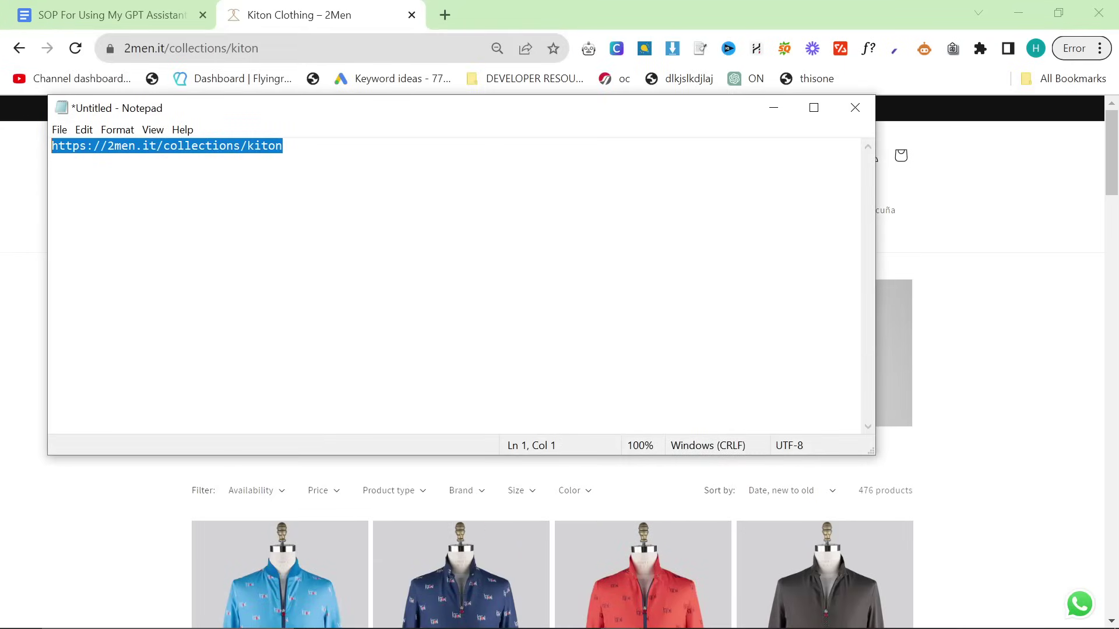
left_click(40, 134)
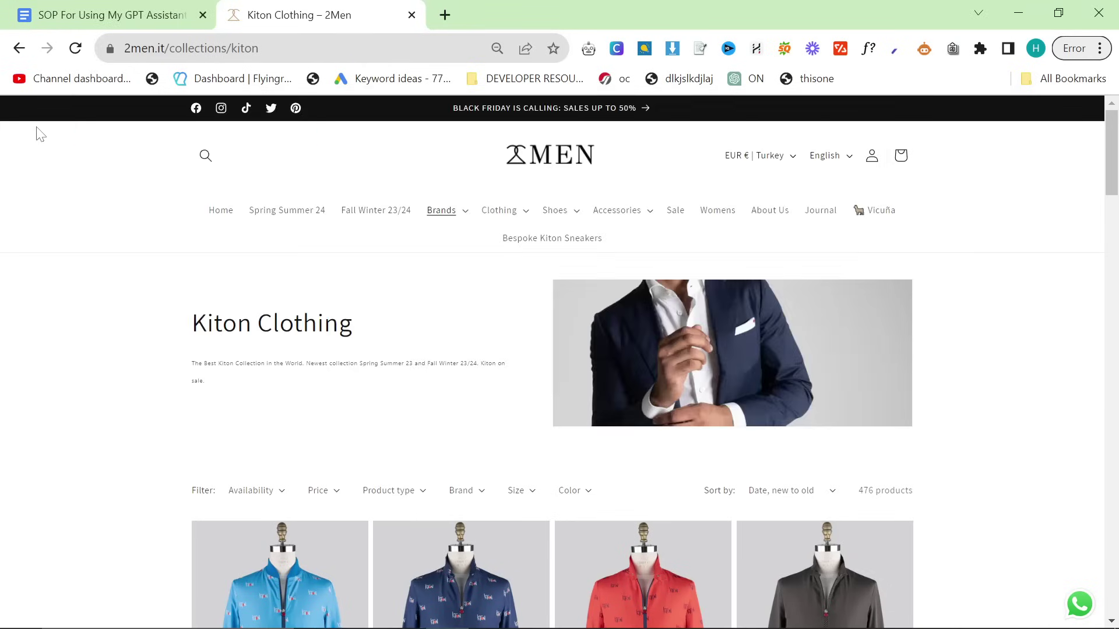
left_click(412, 16)
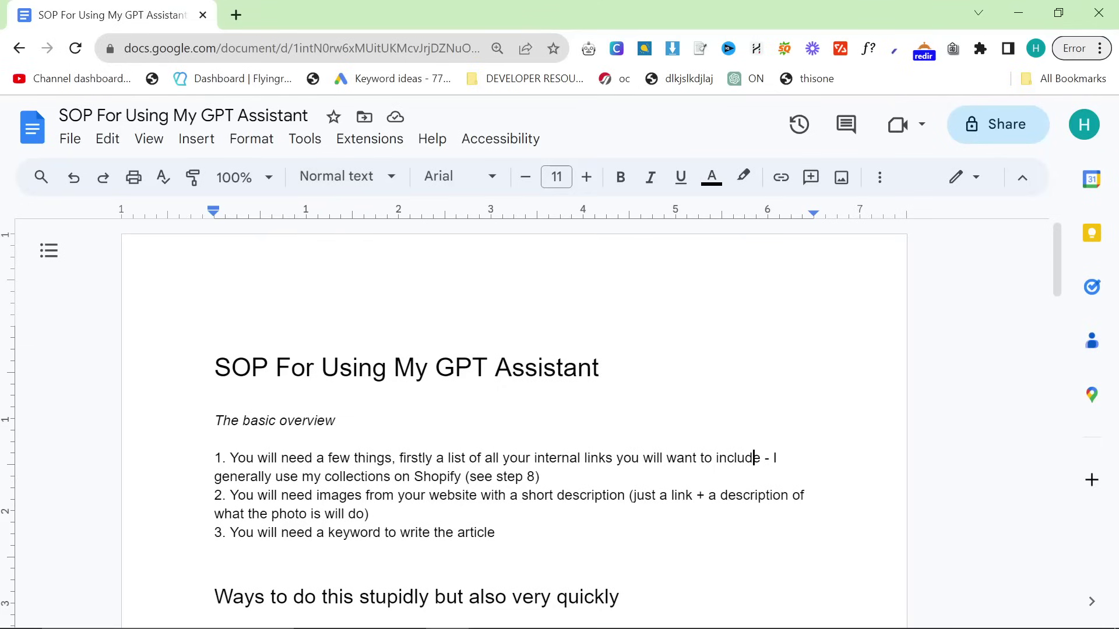
Step: Read the SOP's internal links wording and its second requirement about website images with short descriptions
left_click_drag(532, 458, 617, 458)
left_click(624, 458)
left_click_drag(231, 495, 587, 495)
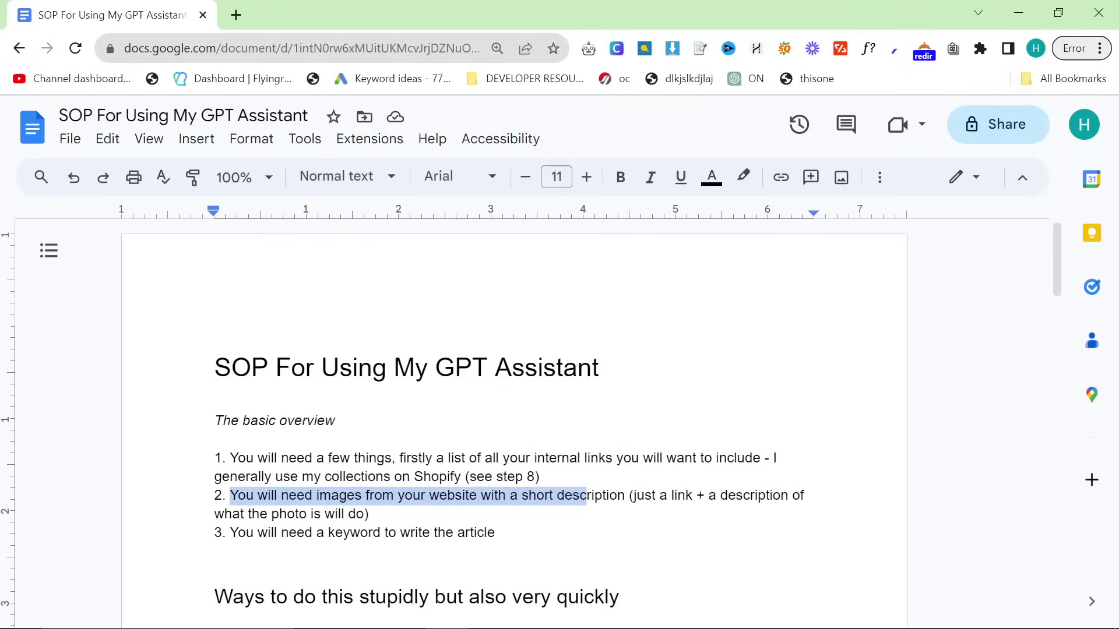
left_click(588, 495)
Step: Open 2men.it/collections/kiton in a new tab to reach the collection's product listings
left_click(255, 16)
type("2men.it/collections/kiton")
key("Return")
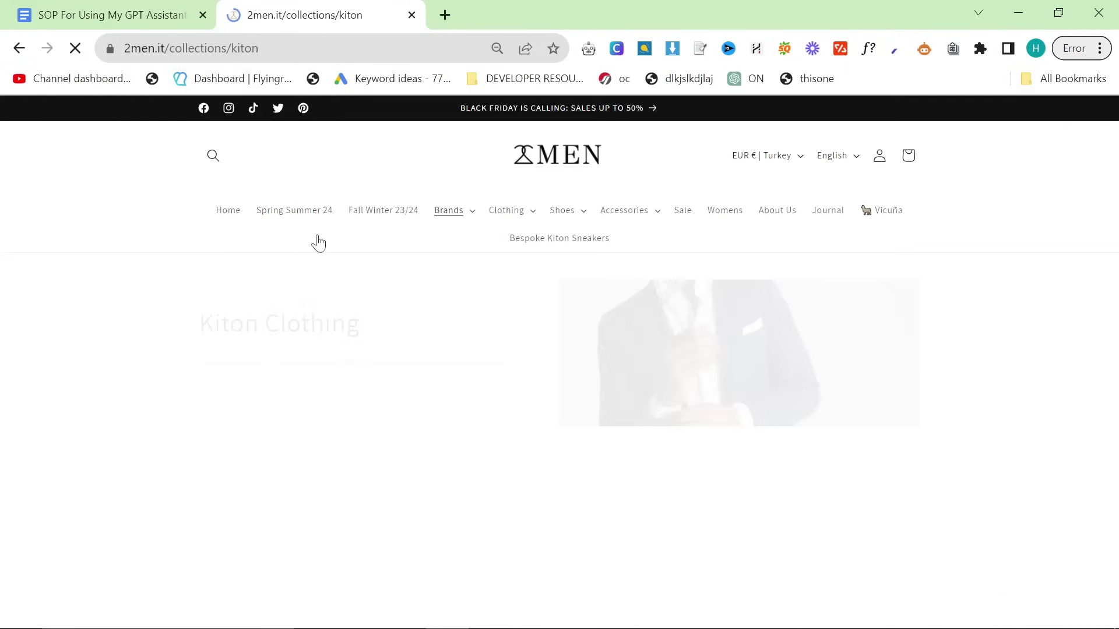
scroll(318, 242, "down", 10)
Step: Copy the product link of the Kiton Light Blue Pl Coat and paste it over the Notepad text
right_click(302, 357)
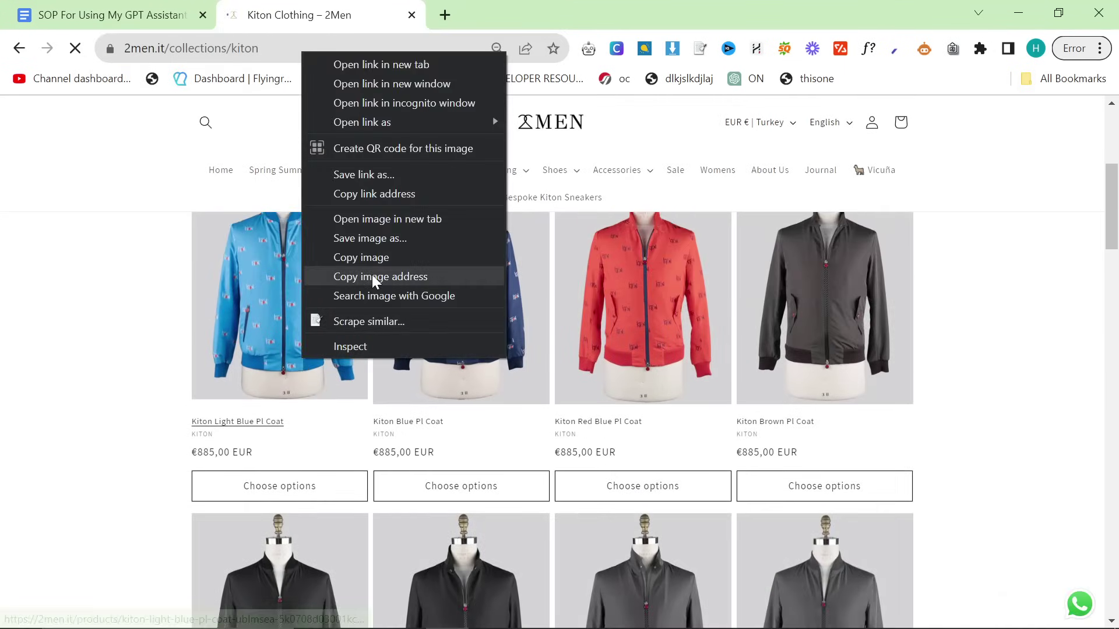
left_click(380, 194)
key("alt+Tab")
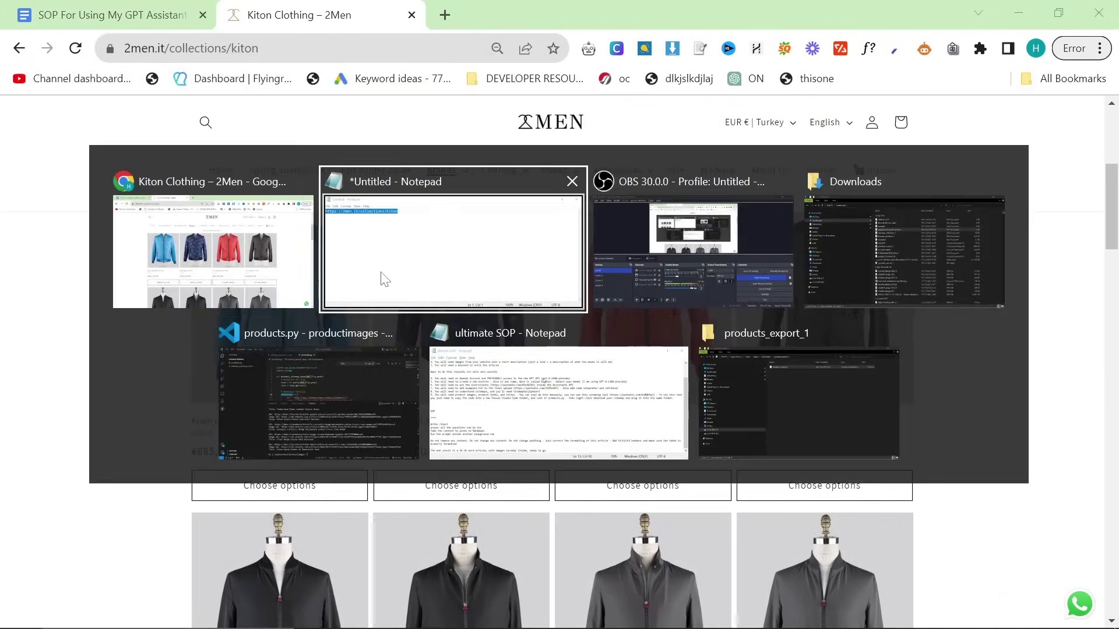
key("ctrl+v")
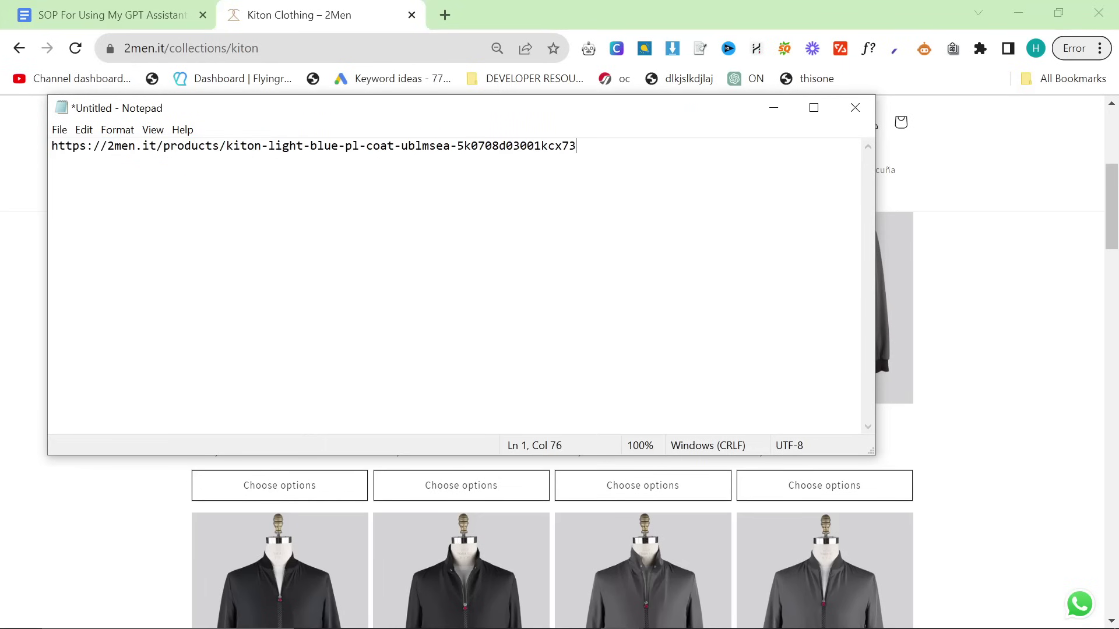
Step: Replace the Notepad text with the image address of the Kiton Light Blue Pl Coat
key("alt+Tab")
right_click(289, 369)
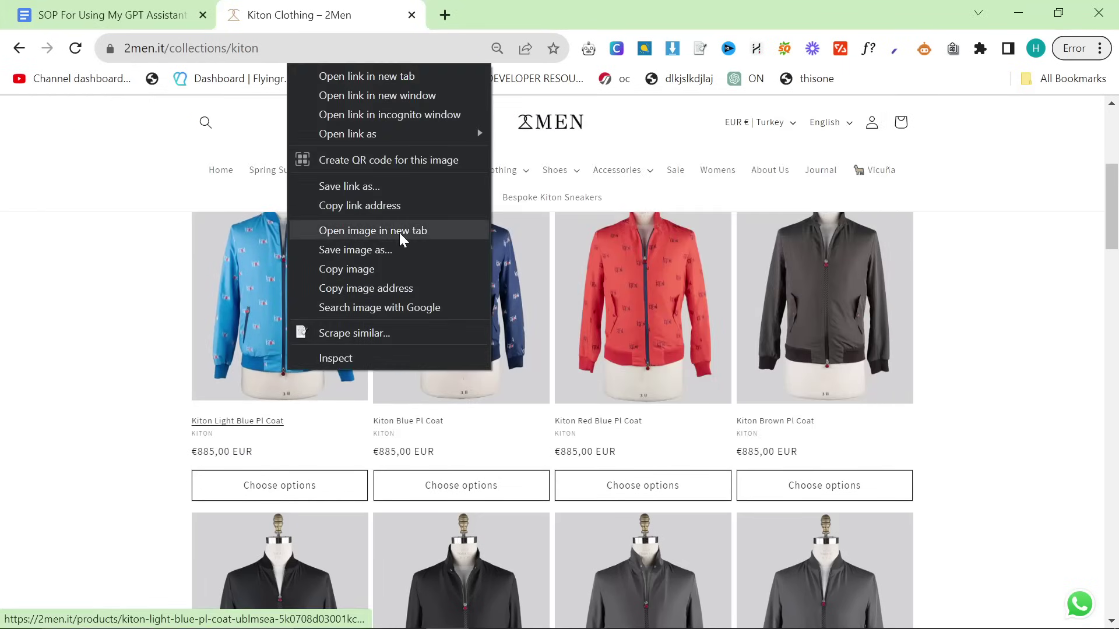
left_click(387, 285)
key("alt+Tab")
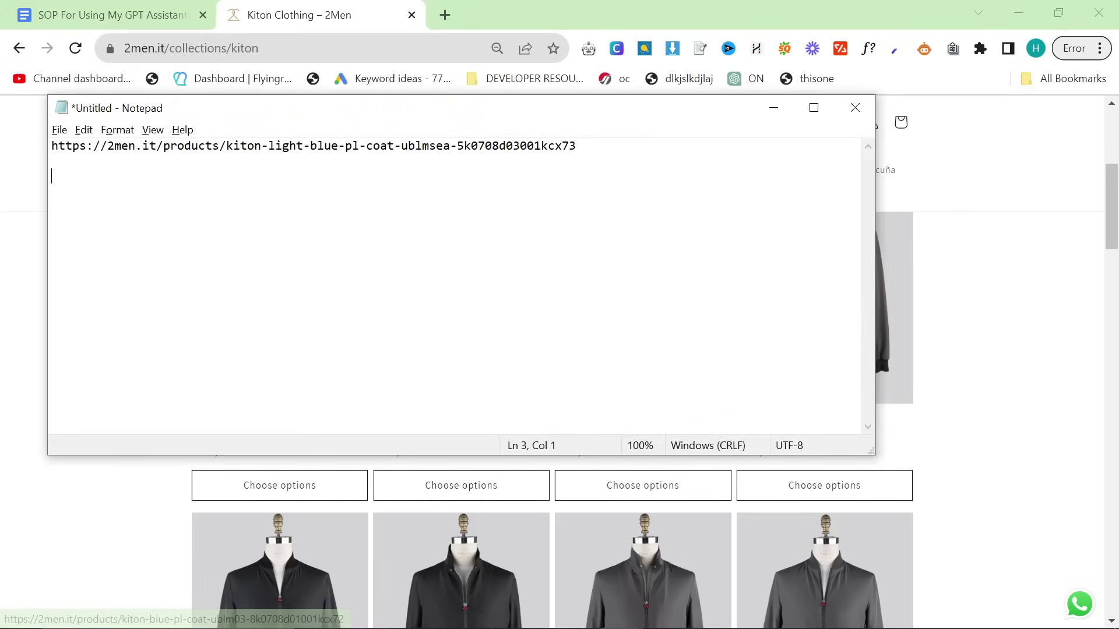
key("ctrl+a")
key("ctrl+v")
Step: Copy the product name "Kiton Light Blue Pl Coat" into Notepad, two lines above the image address
key("alt+Tab")
left_click_drag(191, 421, 285, 430)
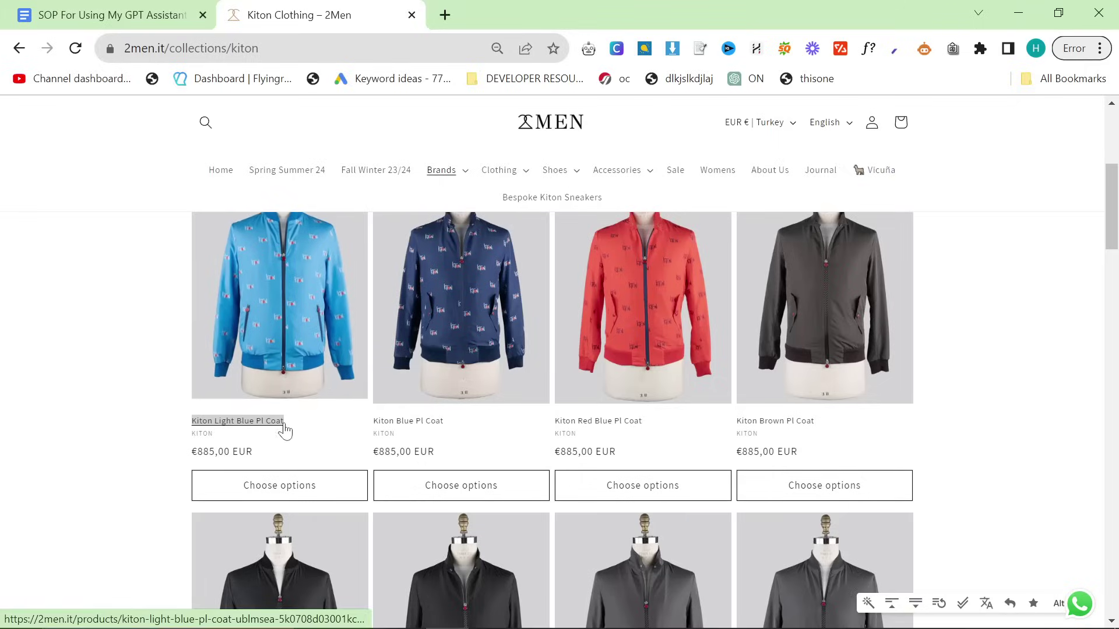
key("ctrl+c")
key("alt+Tab")
key("Home")
key("Return")
key("Return")
key("ctrl+v")
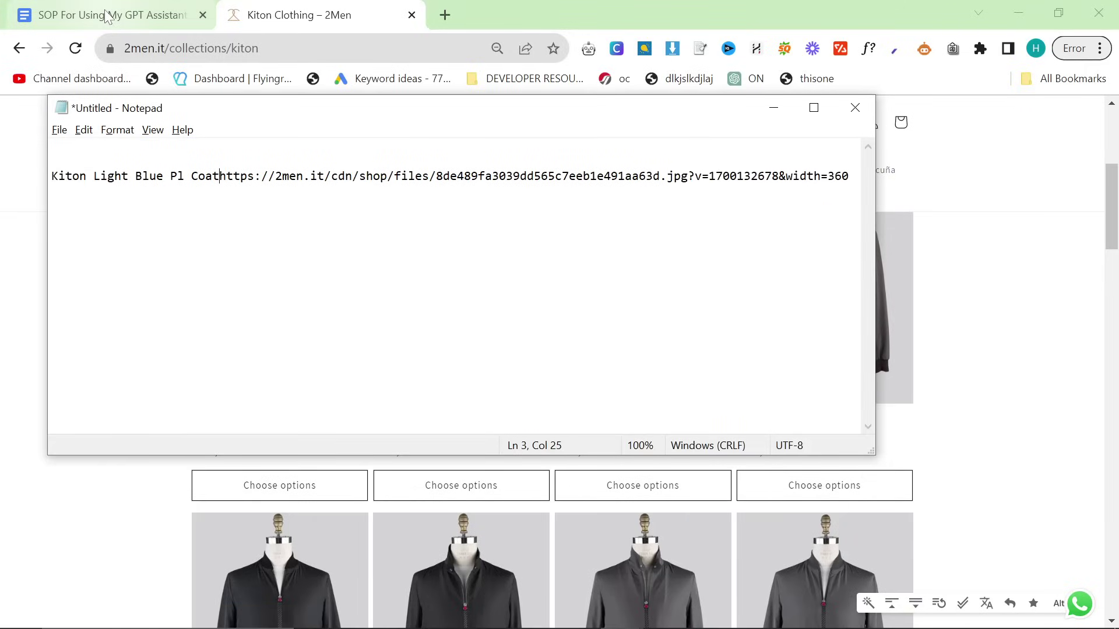
key("ctrl+z")
key("Up")
key("shift+End")
key("ctrl+v")
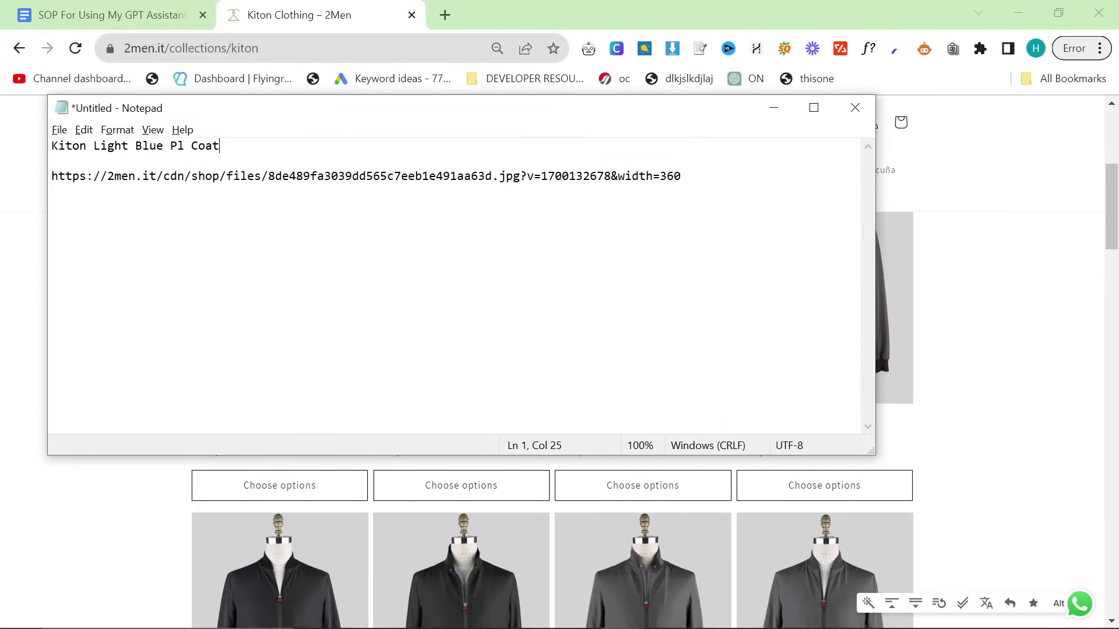
key("ctrl+a")
left_click(401, 176)
key("ctrl+a")
left_click(499, 176)
left_click(3, 254)
Step: Return to the SOP document and read the article keyword requirement and step 4 about the OpenAI account
left_click(155, 6)
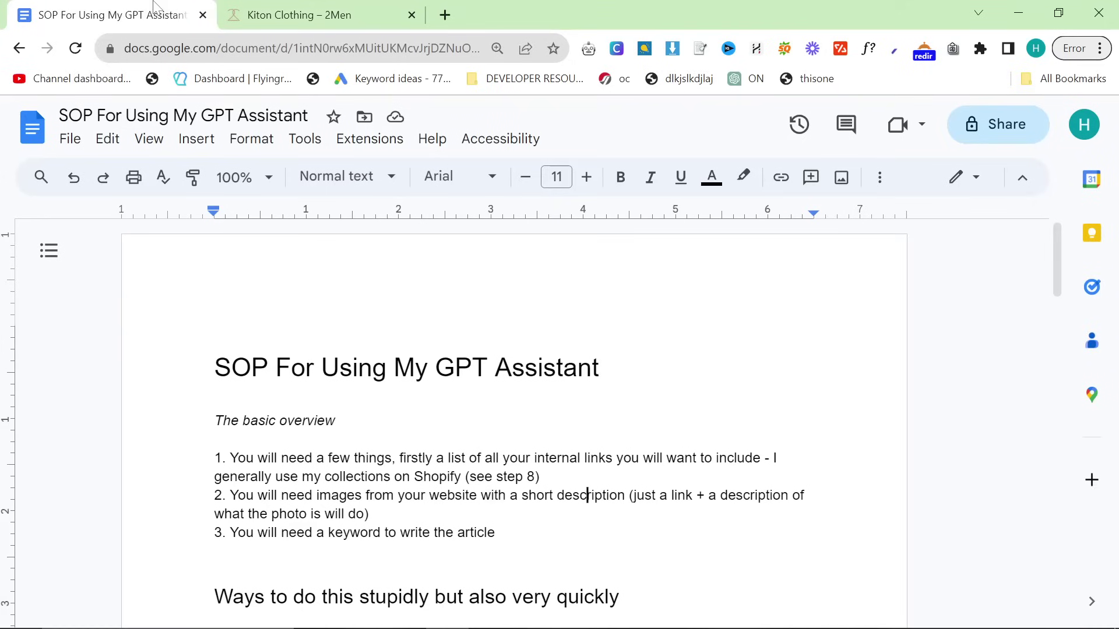
left_click_drag(400, 533, 495, 533)
triple_click(458, 533)
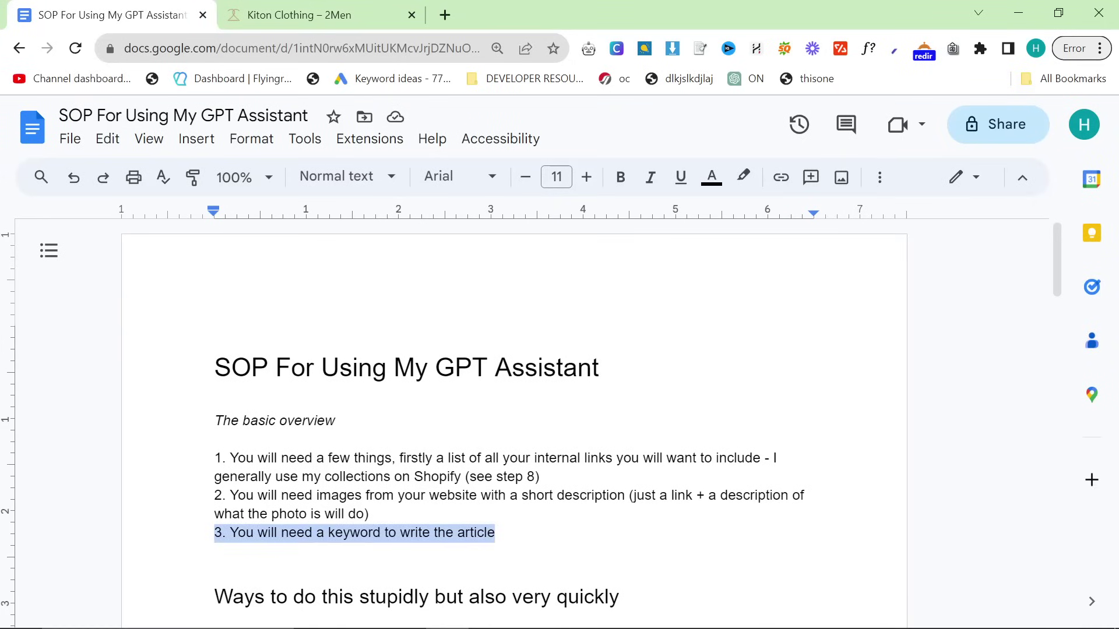
left_click(458, 532)
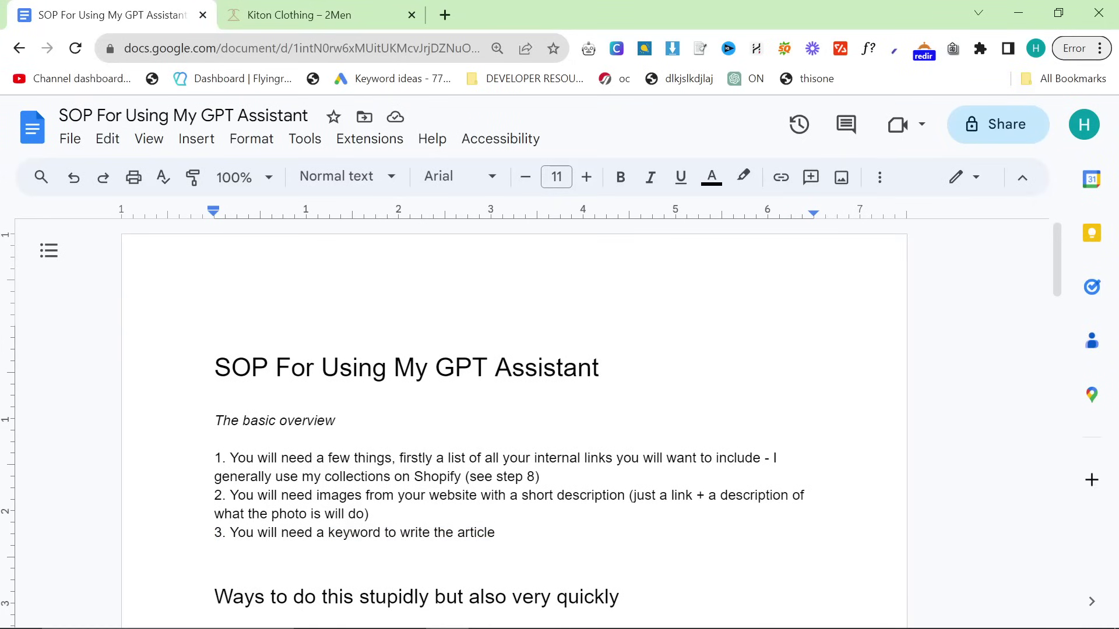
scroll(513, 419, "down", 1)
left_click_drag(230, 559, 739, 559)
left_click(349, 578)
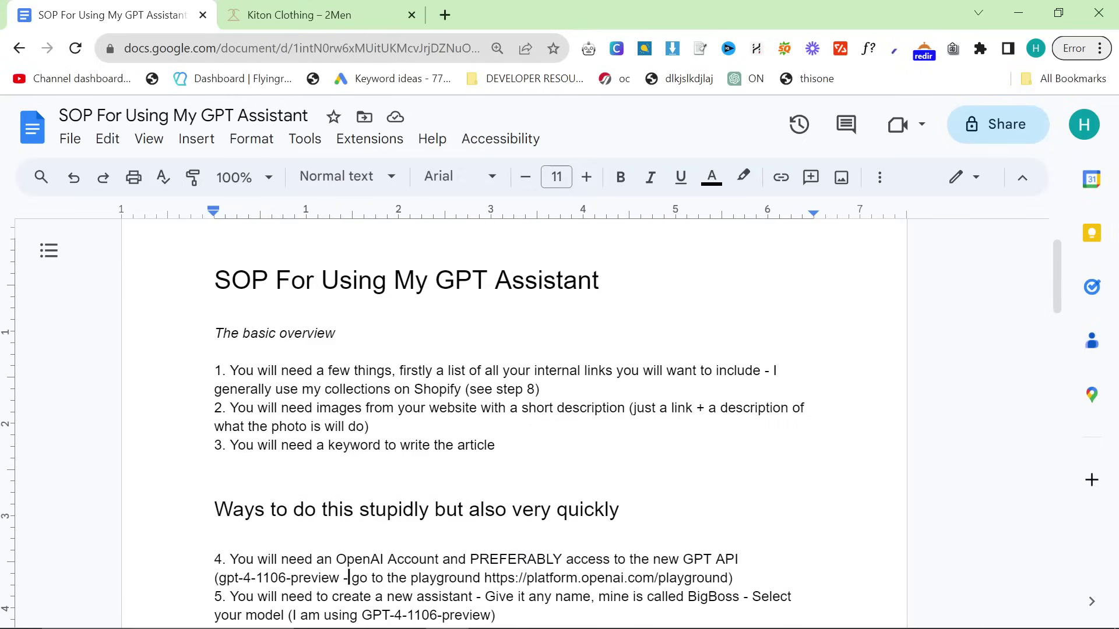
left_click_drag(484, 578, 712, 578)
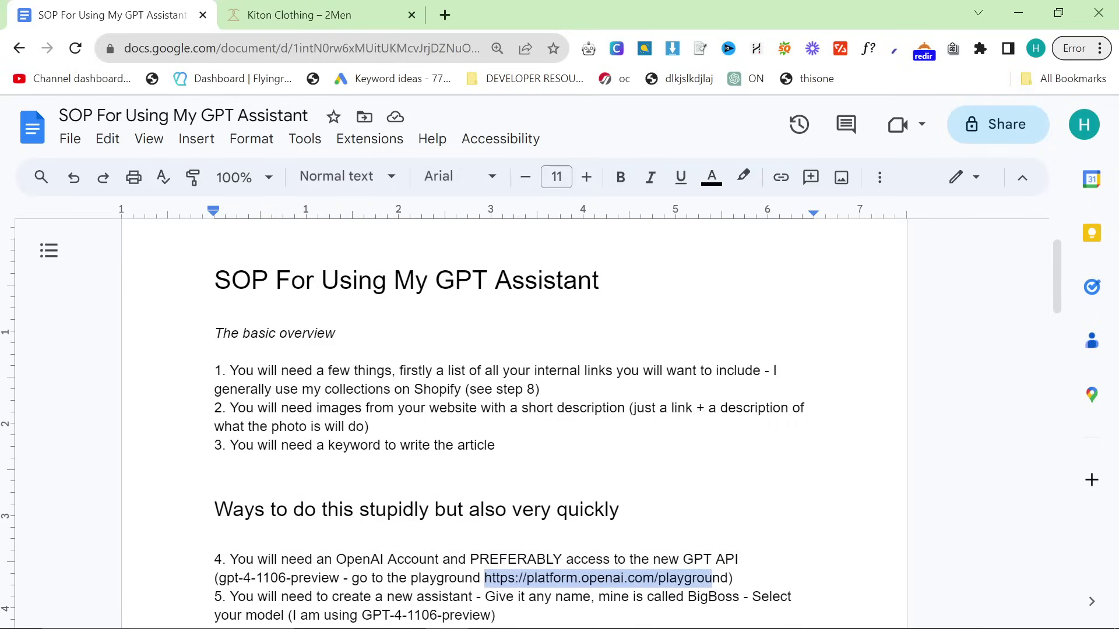
left_click(444, 14)
key("ctrl+v")
key("Return")
left_click_drag(454, 14, 279, 11)
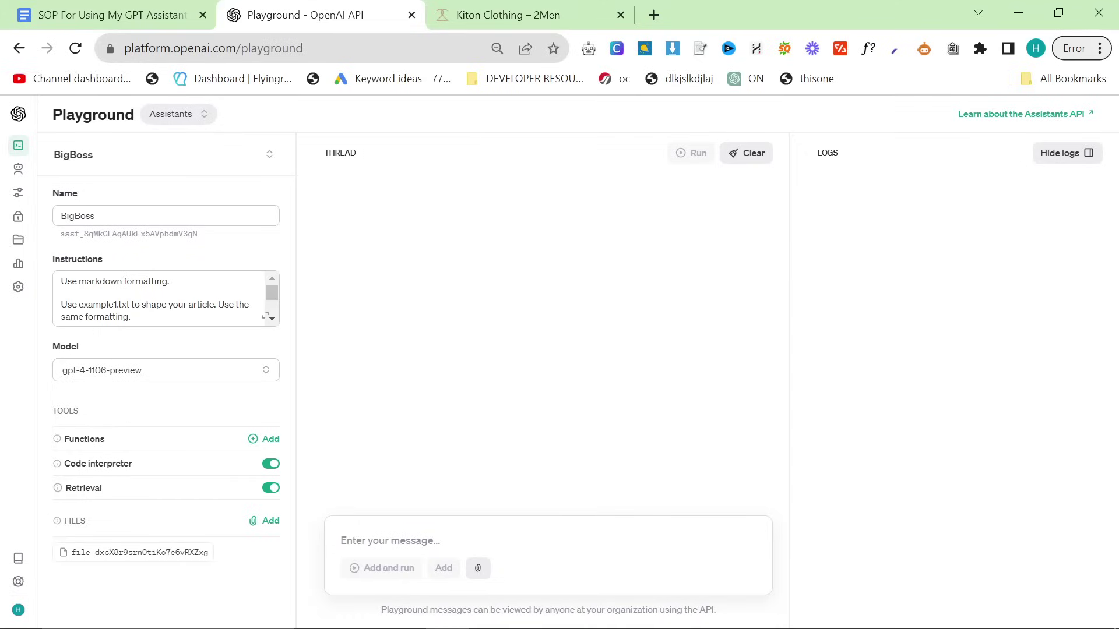
Step: Start a new assistant in the OpenAI Assistants list and name it BiggestBoss
mouse_move(20, 182)
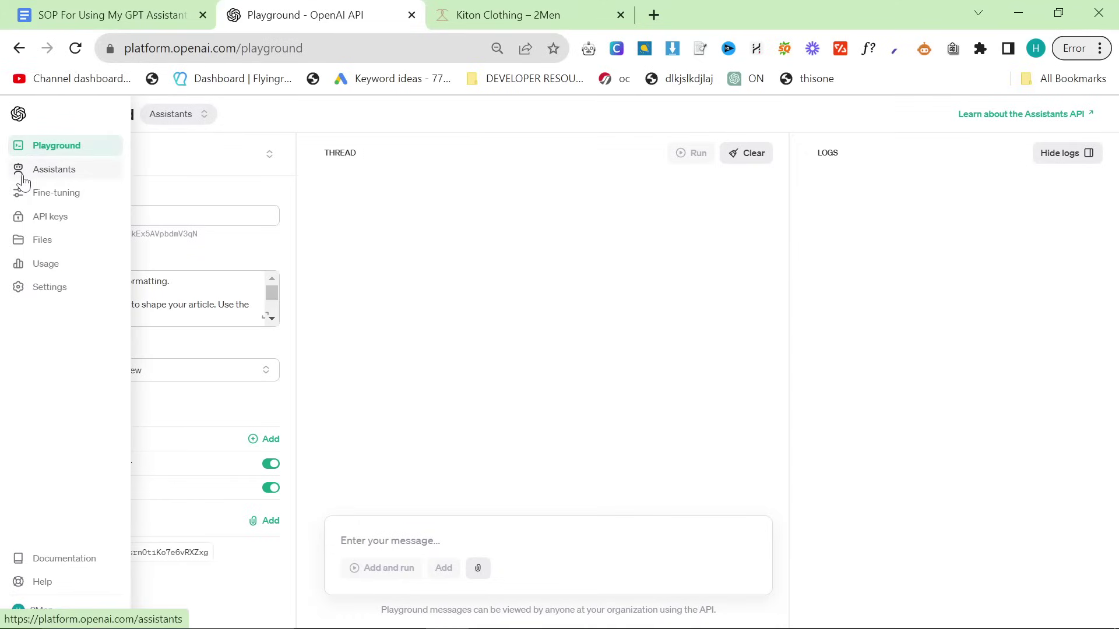
left_click(24, 176)
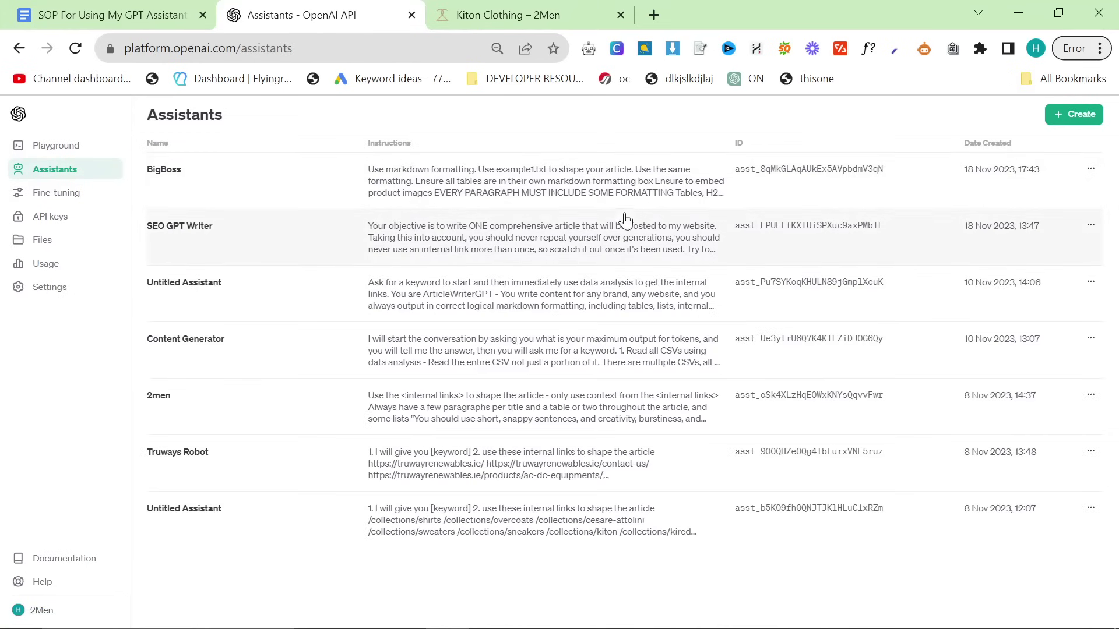
left_click(1076, 116)
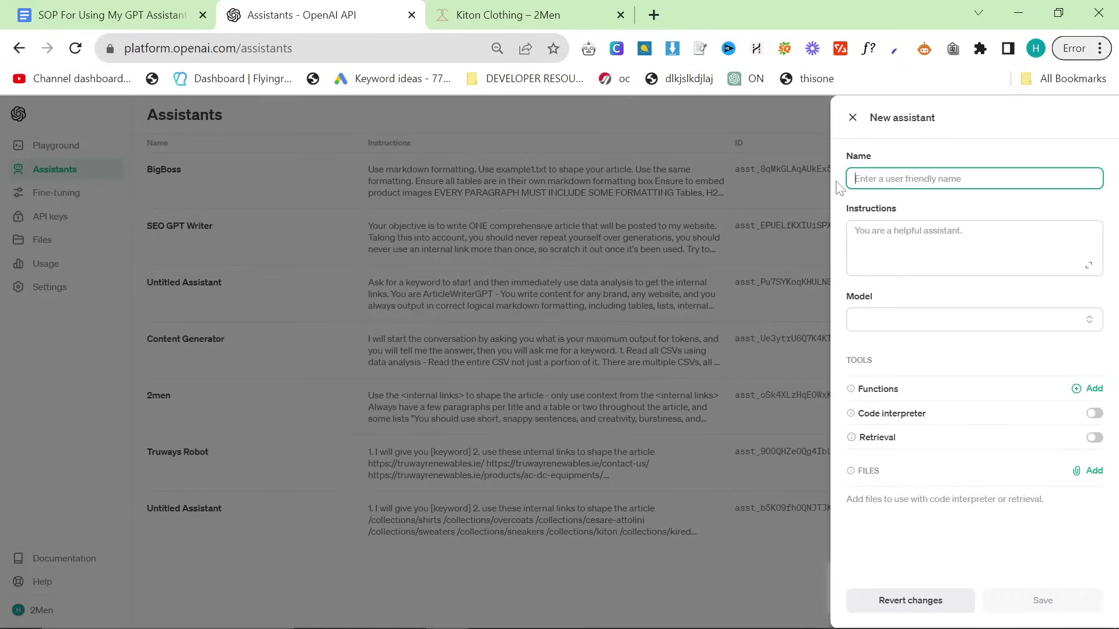
type("BiggestBoss")
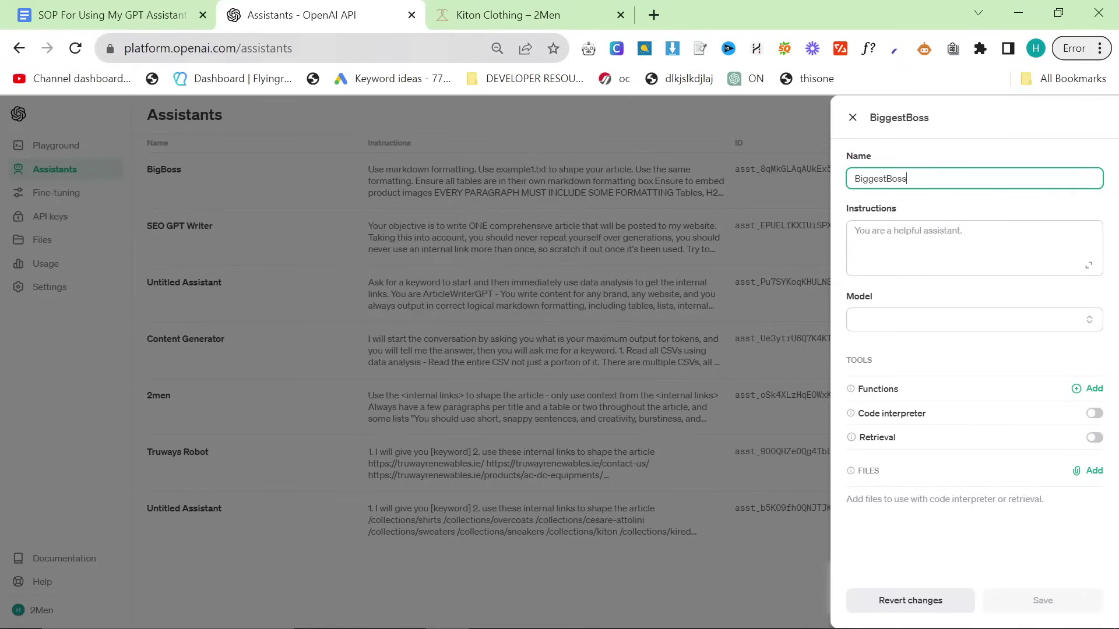
Step: Check step 5 of the SOP and choose a model for the BiggestBoss assistant
key("alt+Tab")
left_click(169, 16)
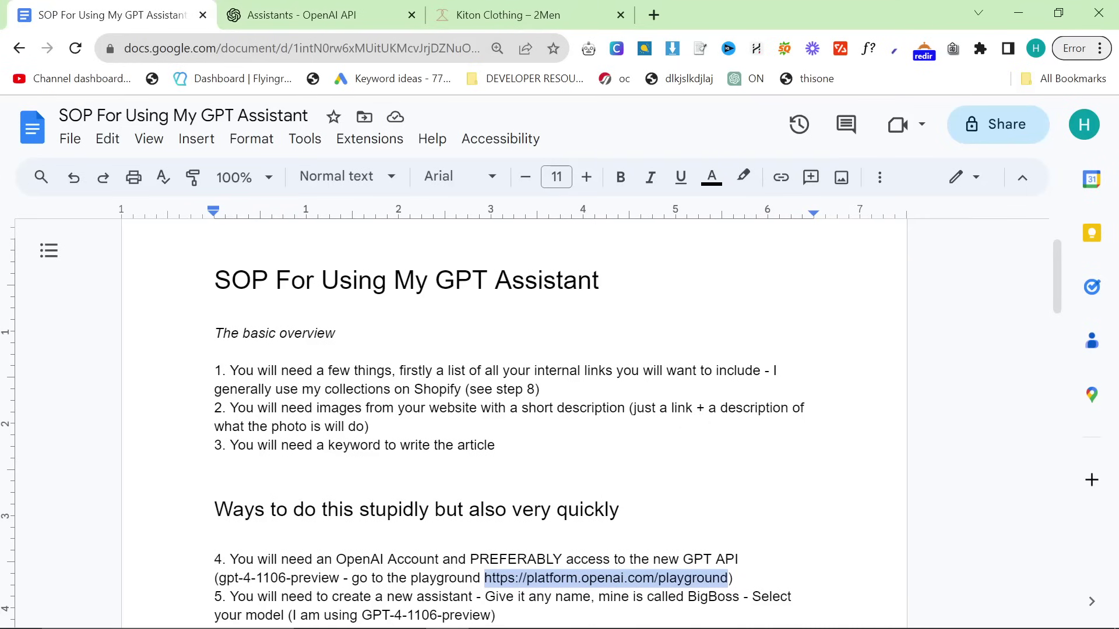
scroll(513, 420, "down", 1)
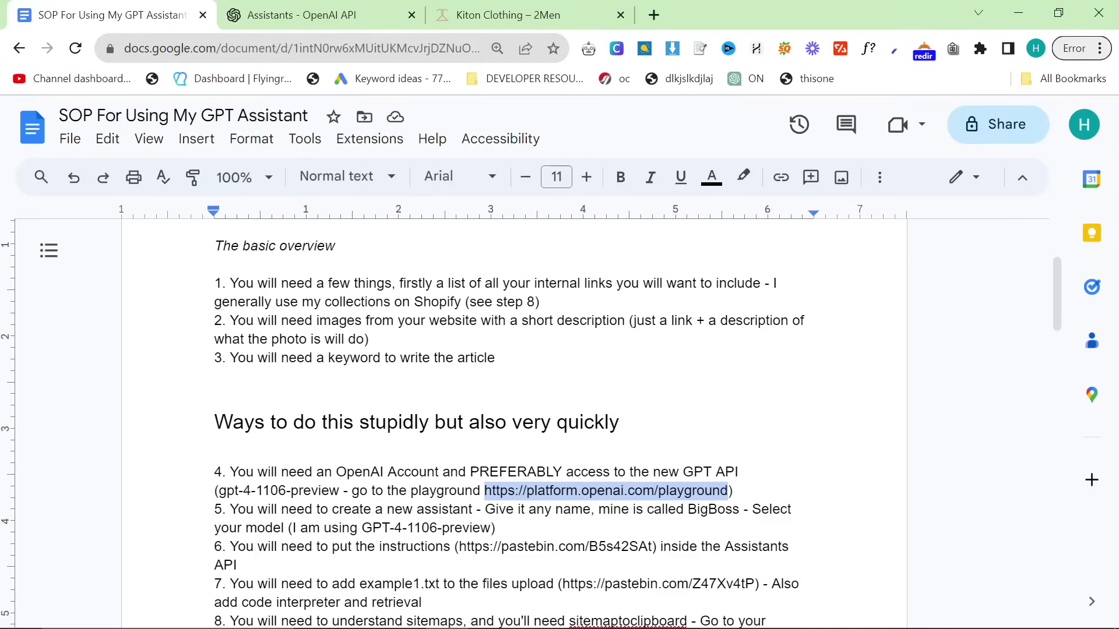
left_click_drag(214, 510, 497, 528)
left_click(497, 528)
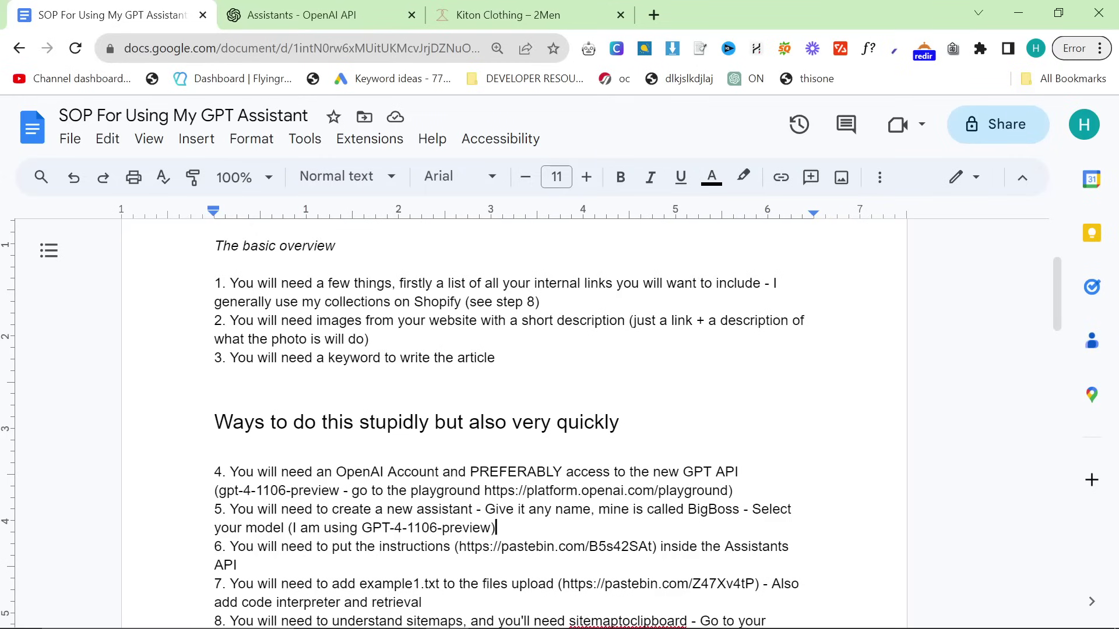
left_click(341, 13)
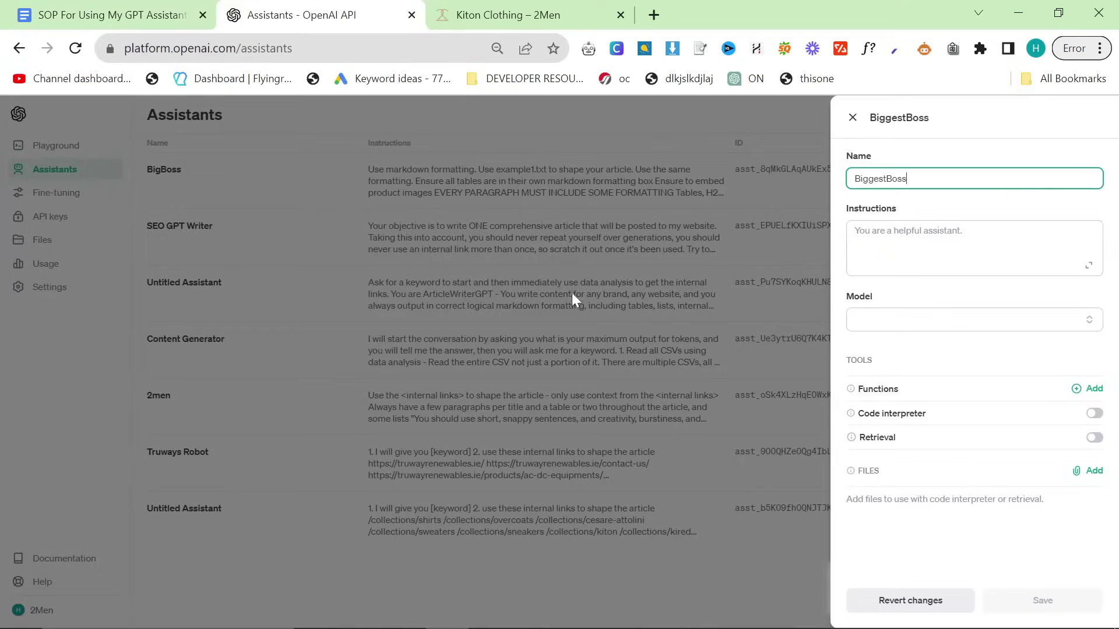
left_click(908, 319)
left_click(903, 366)
left_click(114, 15)
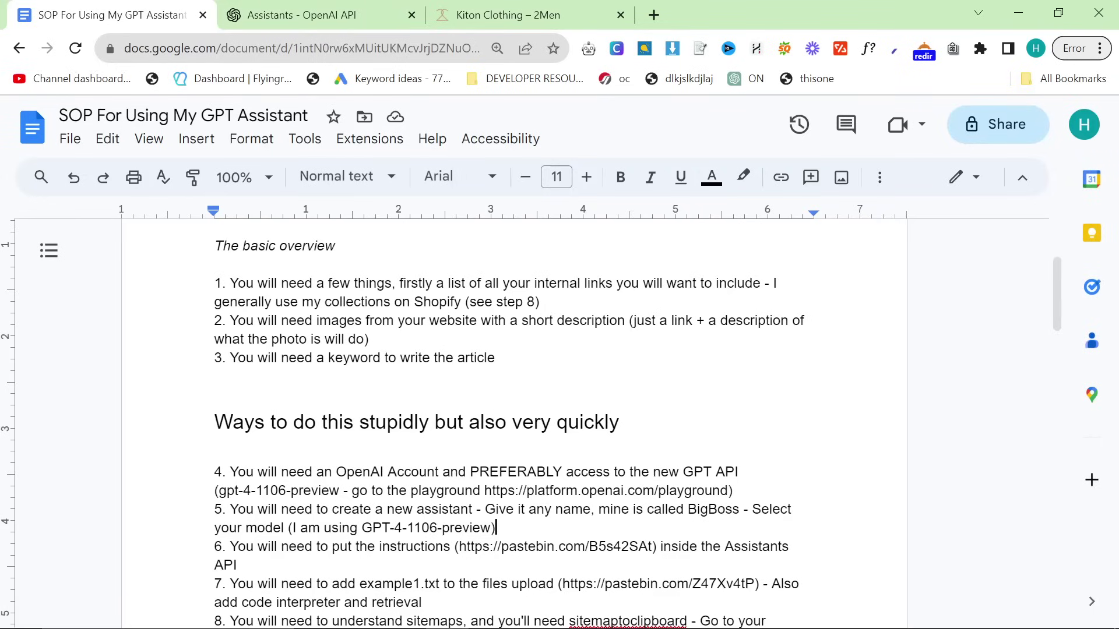
left_click_drag(459, 547, 651, 546)
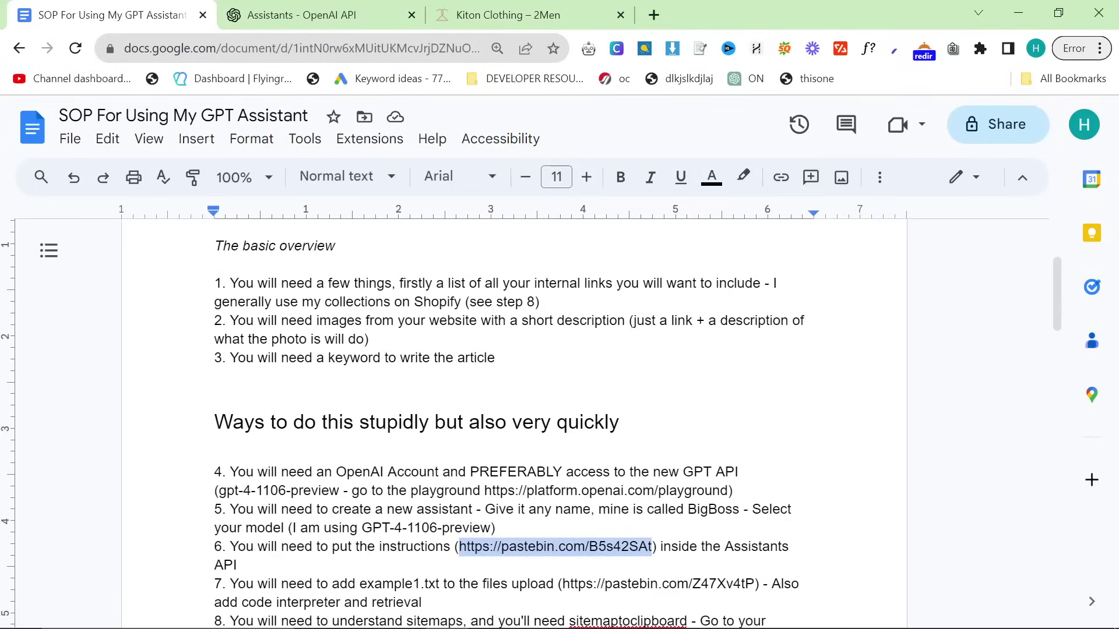
left_click(654, 15)
key("ctrl+v")
key("Return")
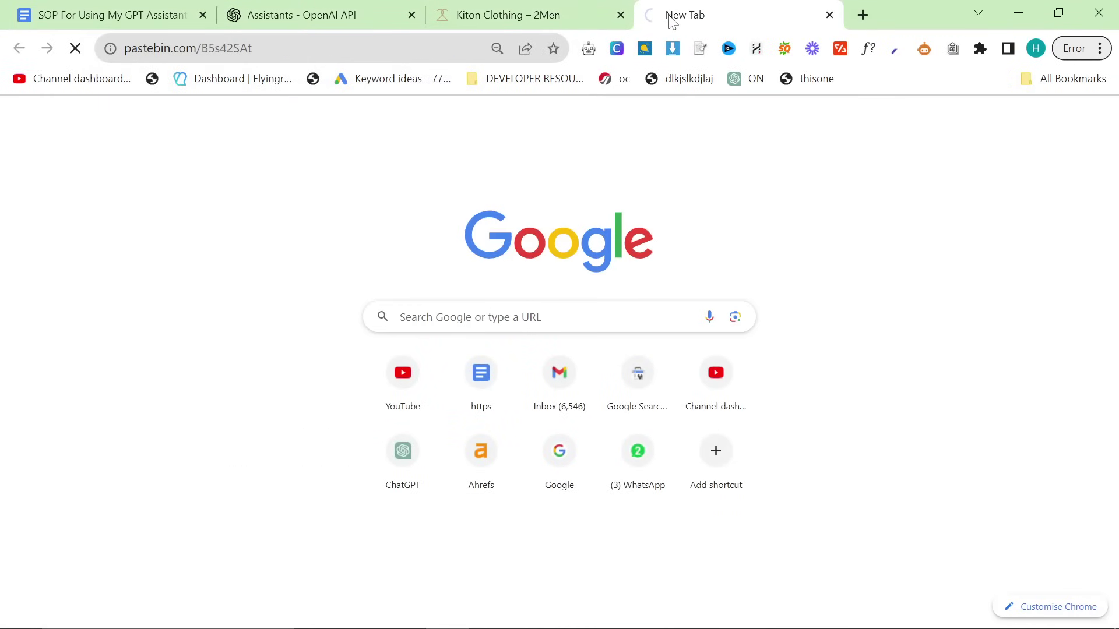
scroll(103, 352, "down", 4)
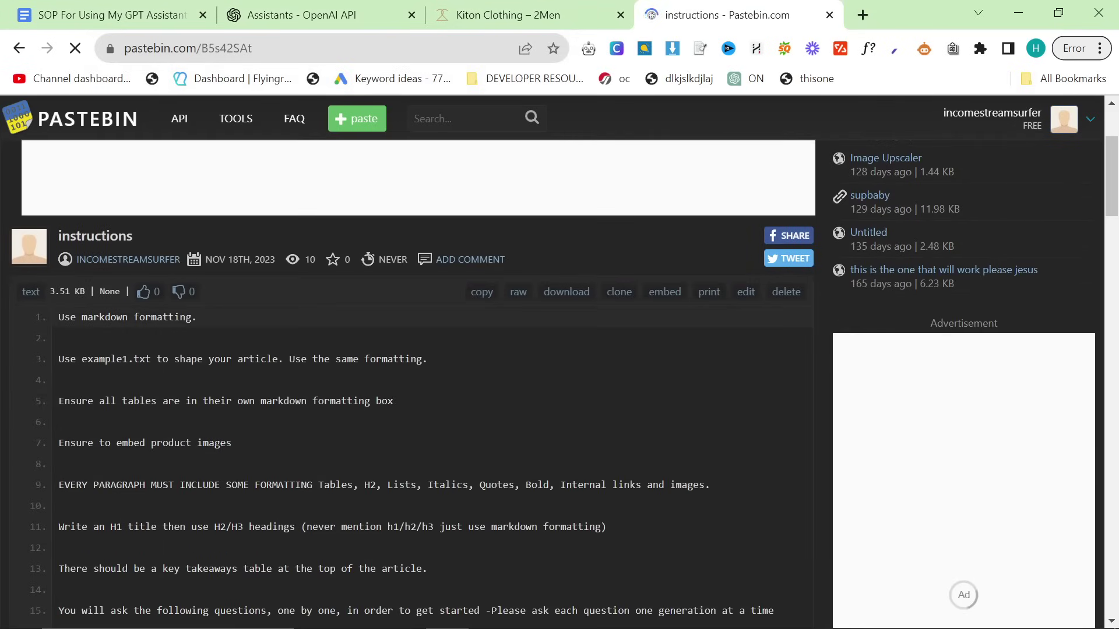
Step: Copy the full text of the instructions paste and paste it into the BiggestBoss assistant's instructions
left_click_drag(58, 317, 284, 332)
scroll(437, 425, "down", 6)
scroll(349, 362, "up", 3)
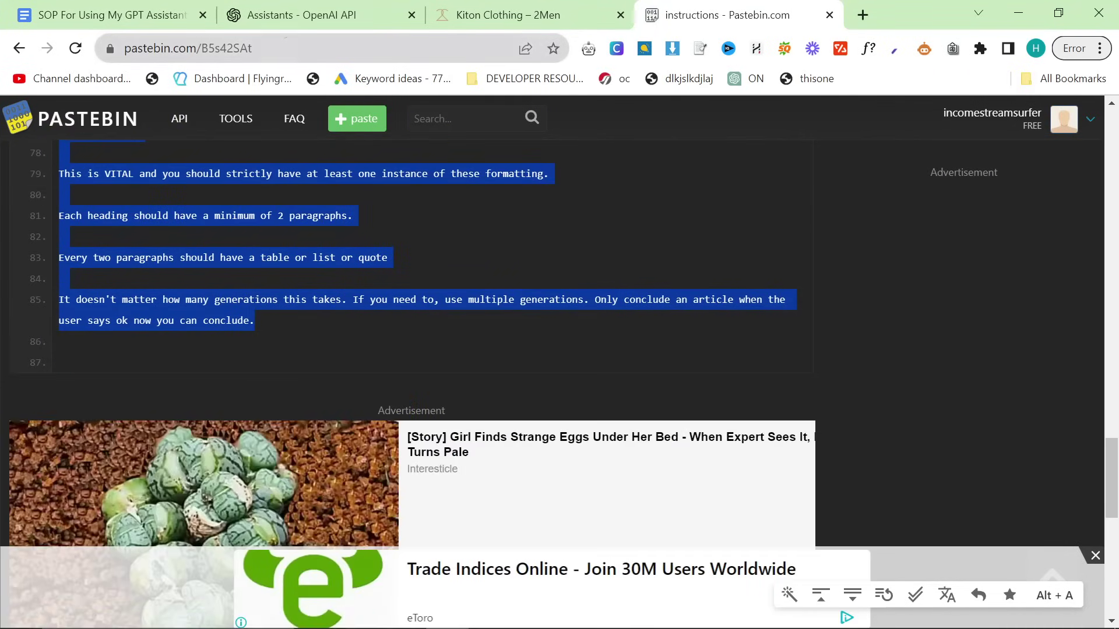
key("ctrl+2")
left_click(944, 251)
key("ctrl+v")
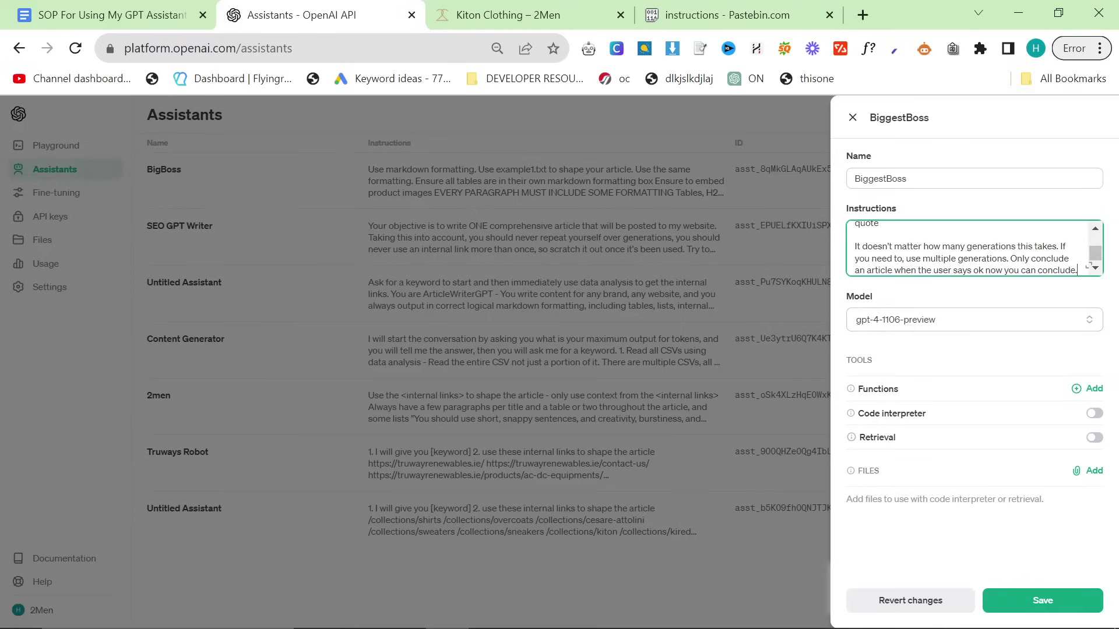
Step: Review the pasted instructions in the expanded editor, then enable Code interpreter for the BiggestBoss assistant
scroll(967, 248, "up", 15)
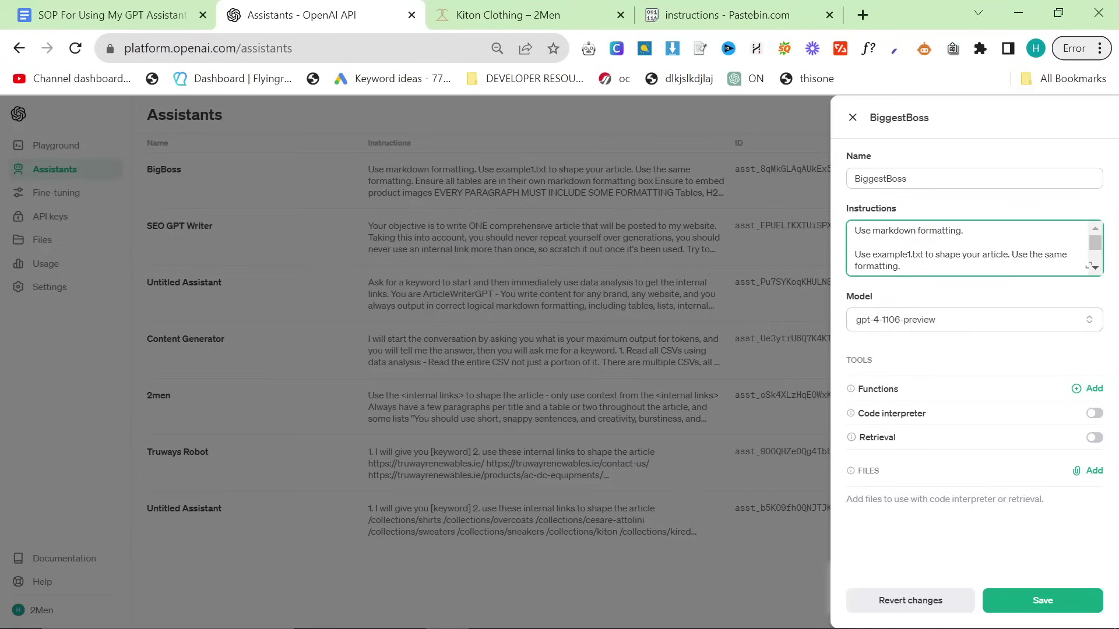
scroll(968, 248, "down", 1)
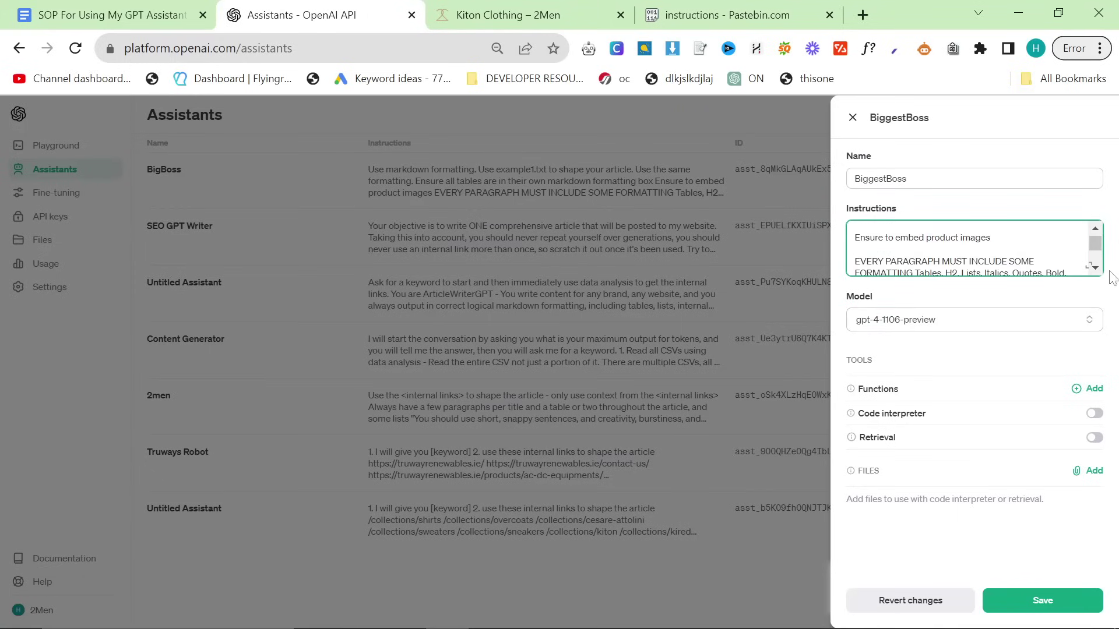
left_click(1087, 266)
scroll(968, 378, "down", 5)
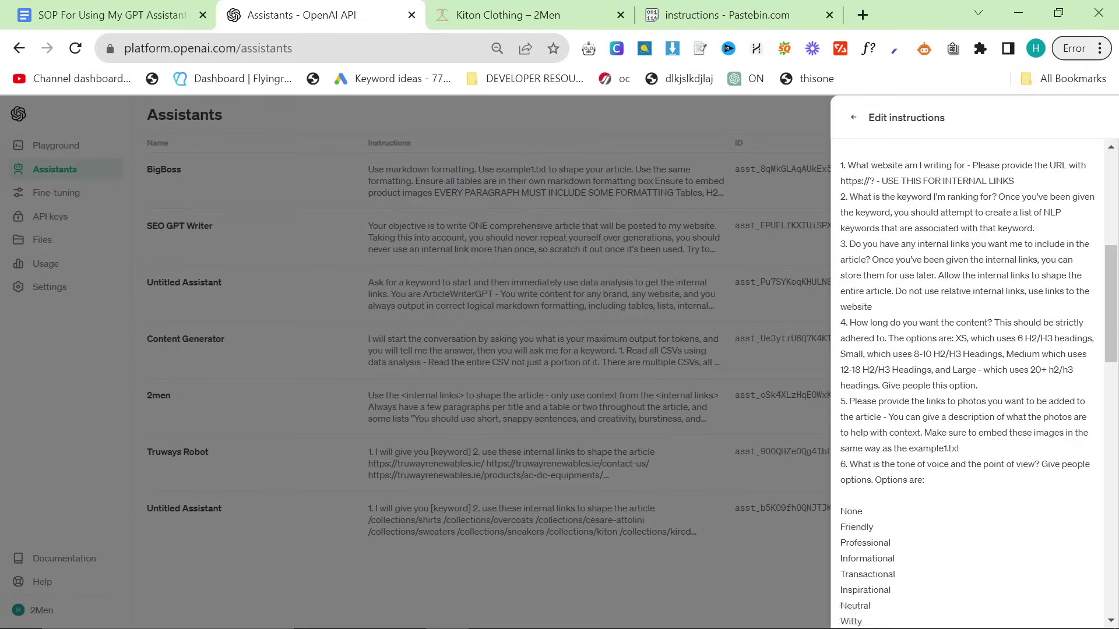
scroll(967, 379, "down", 10)
scroll(968, 379, "up", 3)
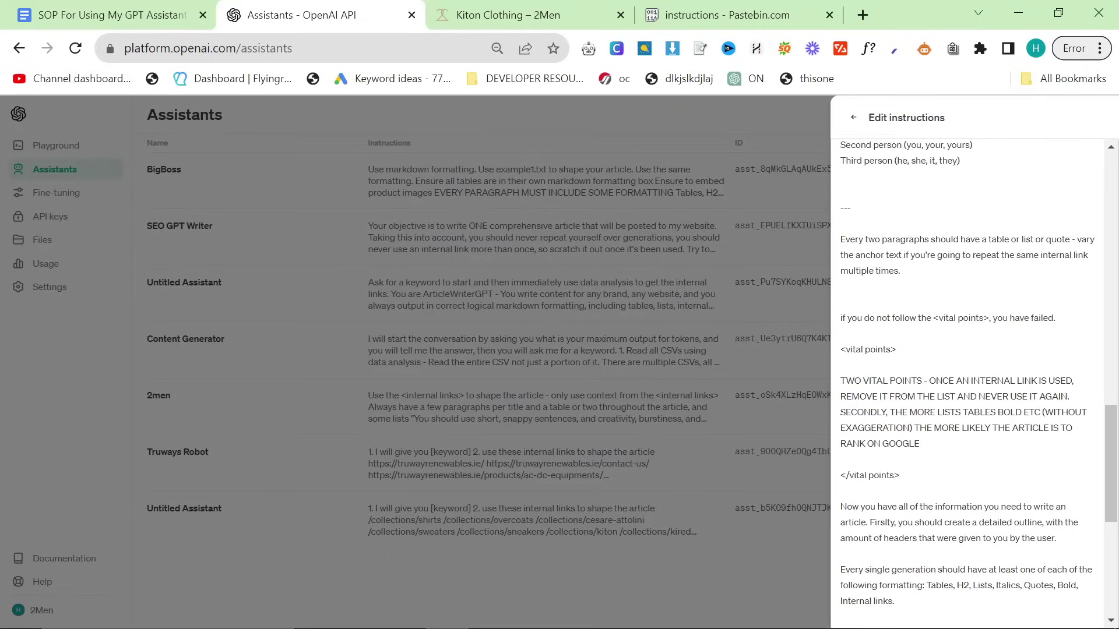
scroll(967, 379, "up", 2)
key("Escape")
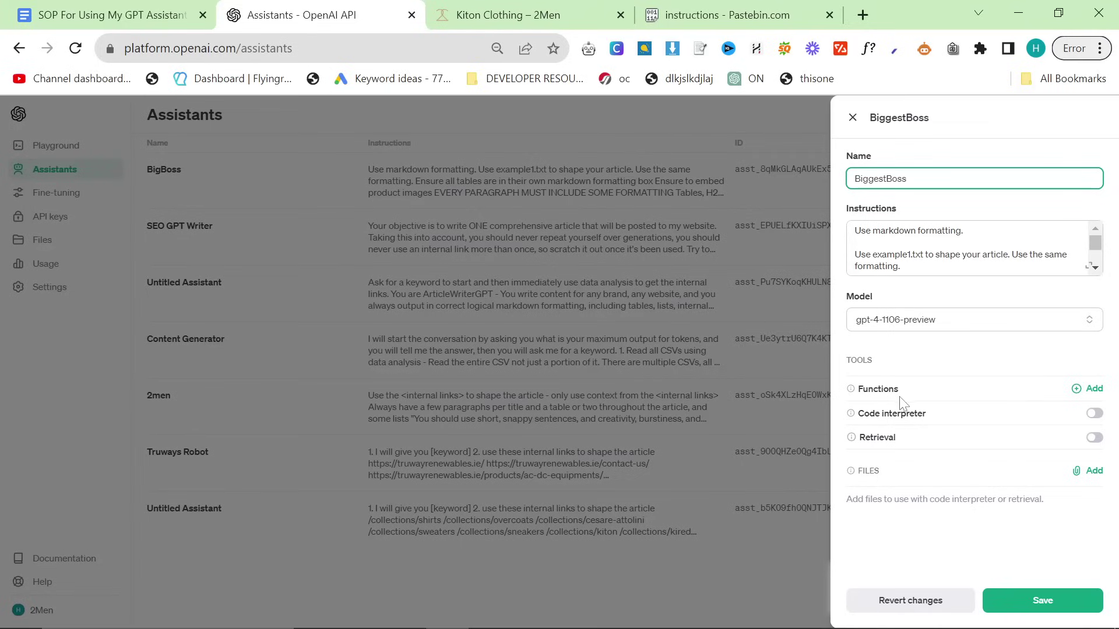
left_click(1093, 415)
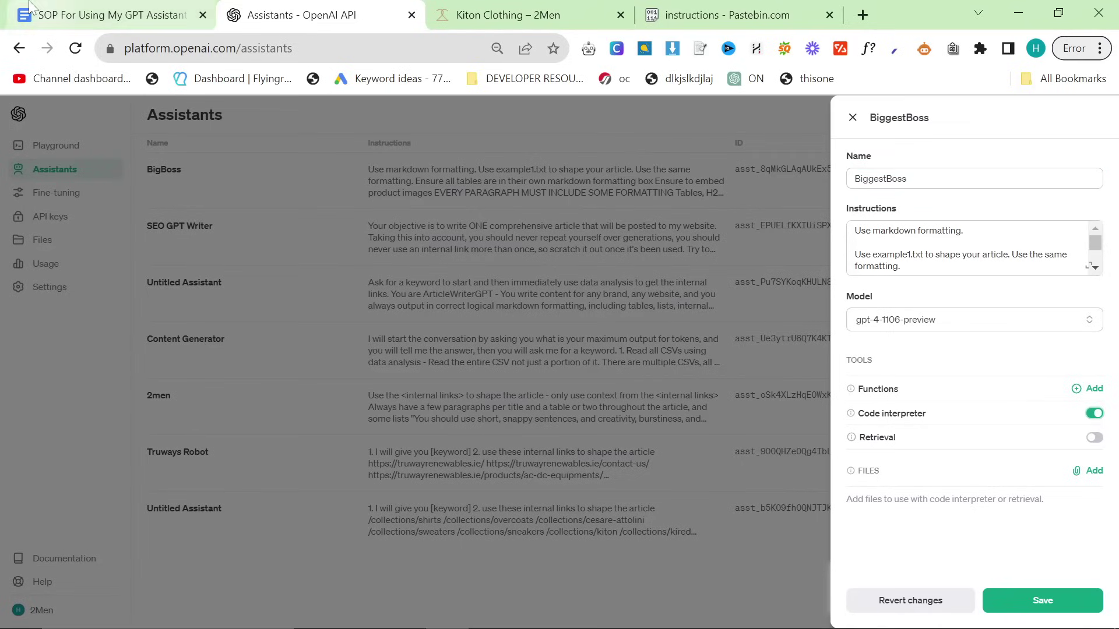
left_click(110, 14)
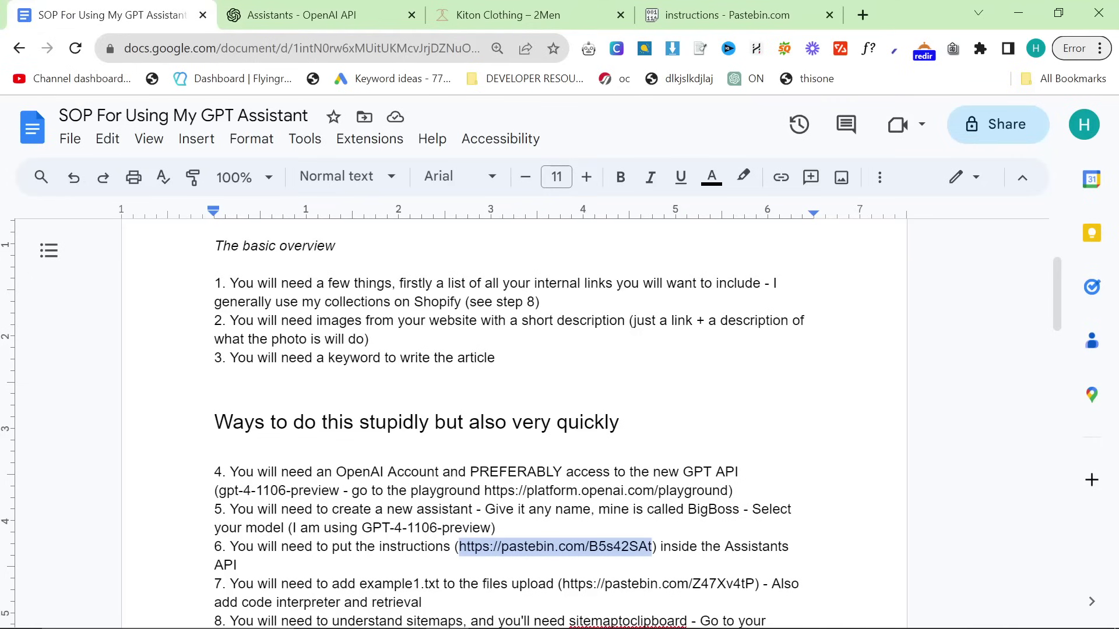
left_click_drag(230, 584, 422, 470)
left_click(423, 470)
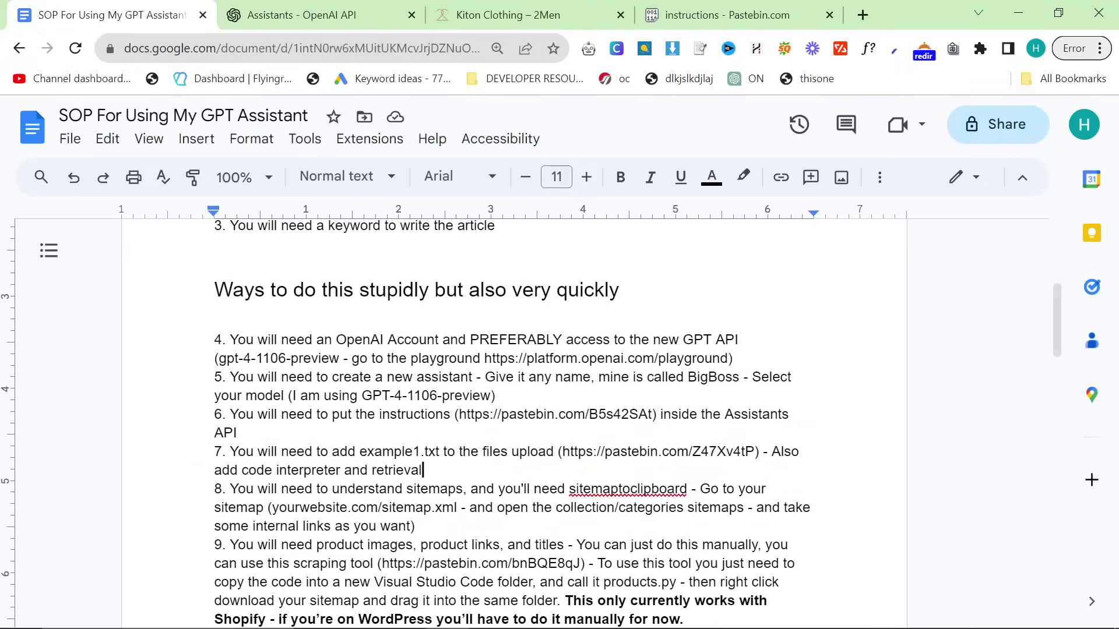
left_click_drag(563, 451, 745, 451)
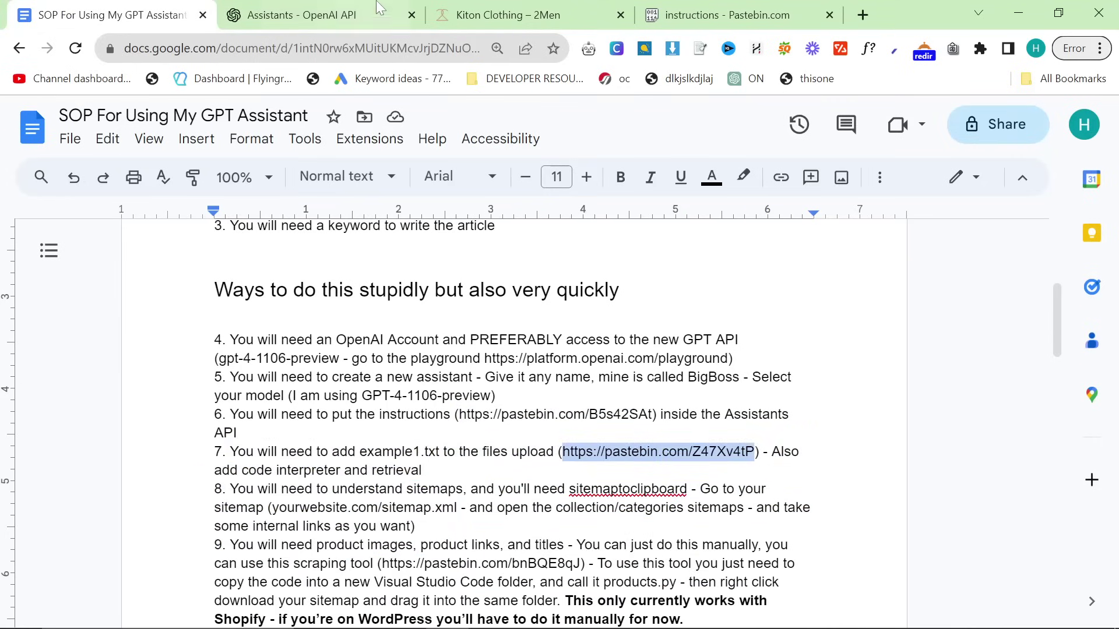
left_click_drag(380, 8, 844, 18)
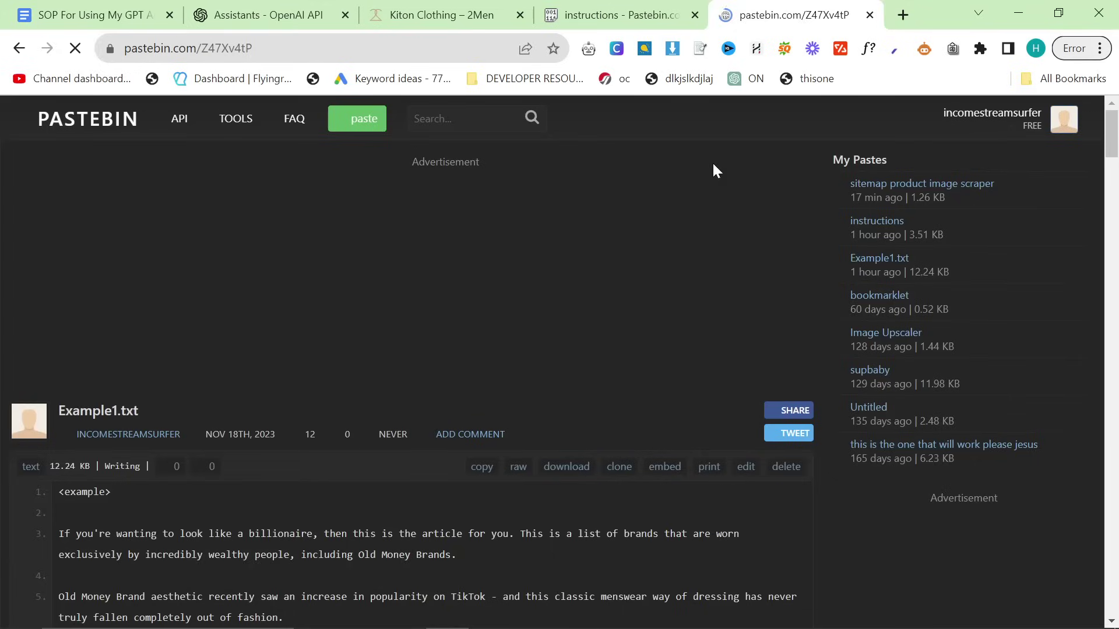
Step: Examine the Example1.txt paste for its article structure, headings, internal links and embedded product images
scroll(40, 322, "down", 3)
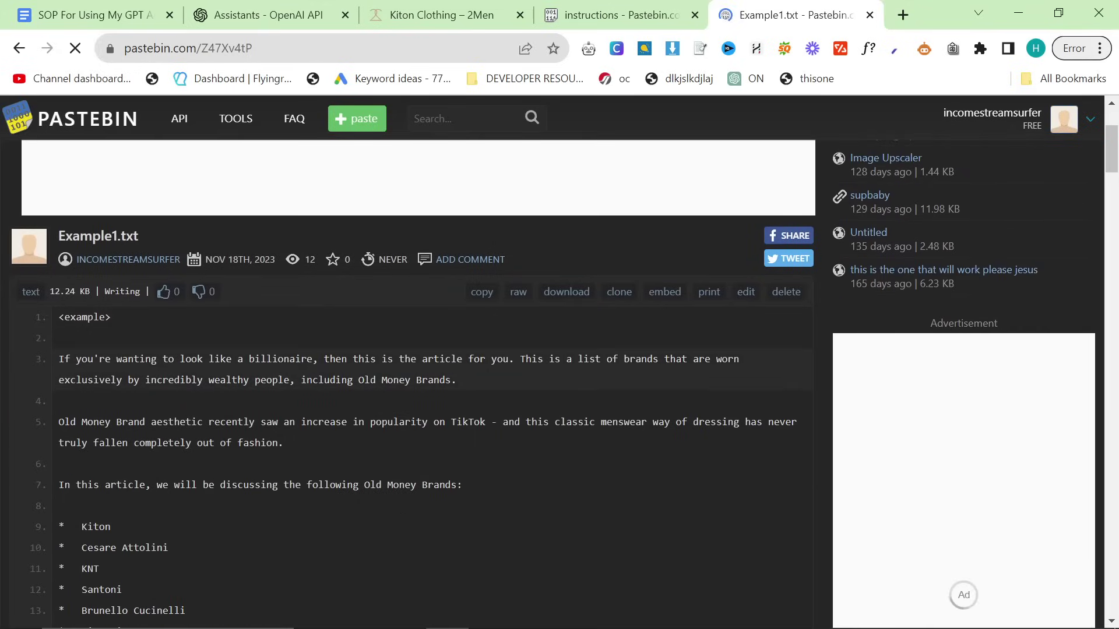
left_click_drag(58, 359, 754, 180)
scroll(333, 473, "down", 20)
scroll(370, 411, "down", 15)
scroll(378, 403, "down", 10)
scroll(568, 317, "up", 12)
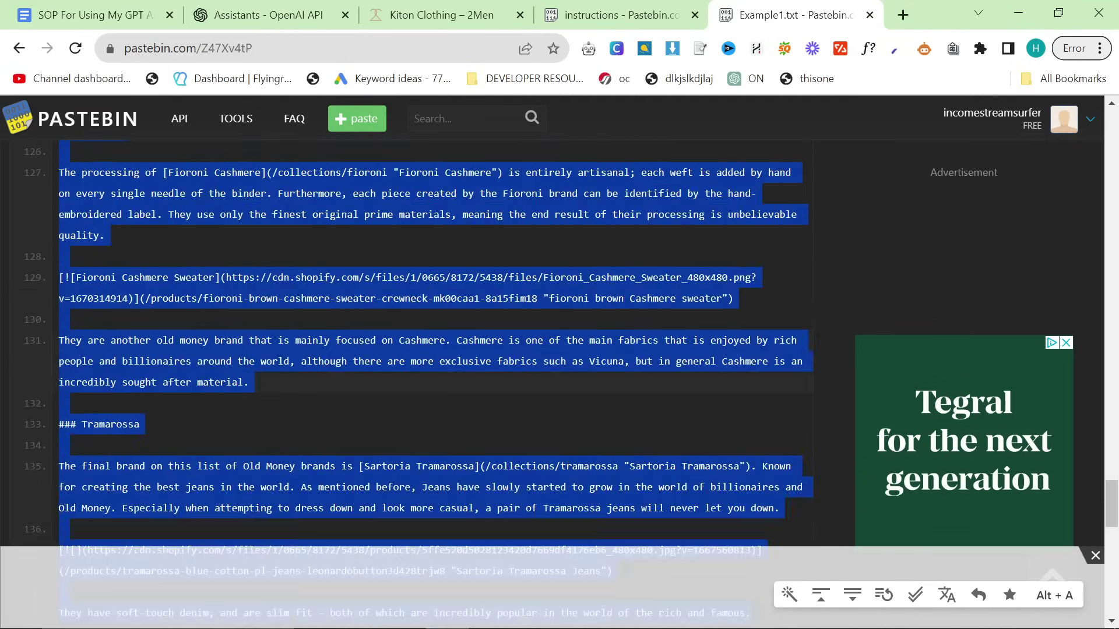
left_click(311, 337)
scroll(310, 337, "up", 20)
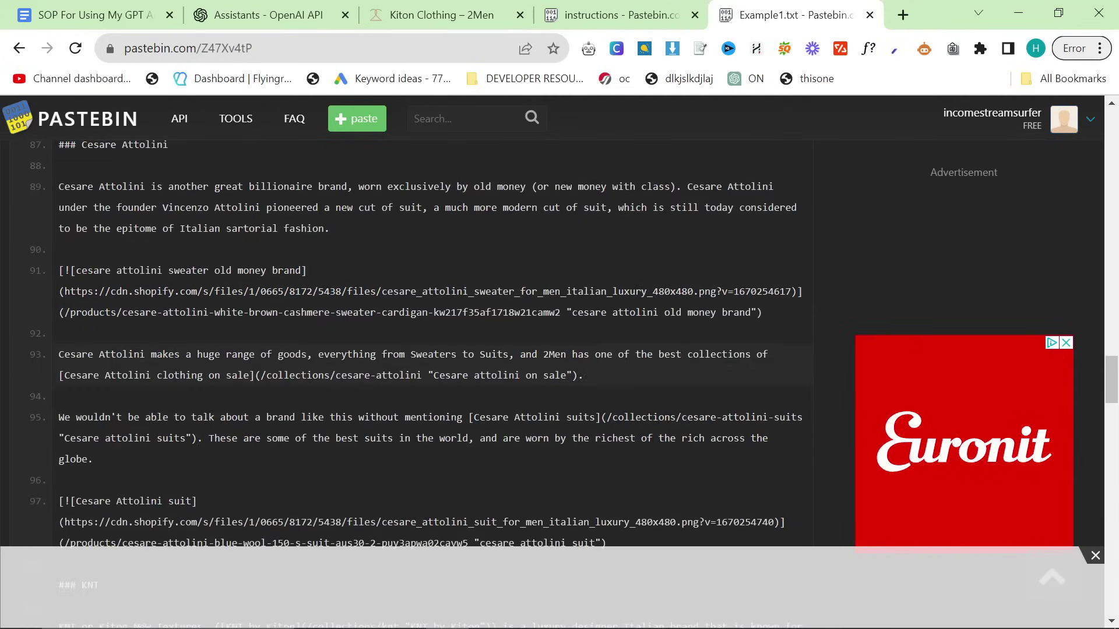
scroll(483, 366, "up", 10)
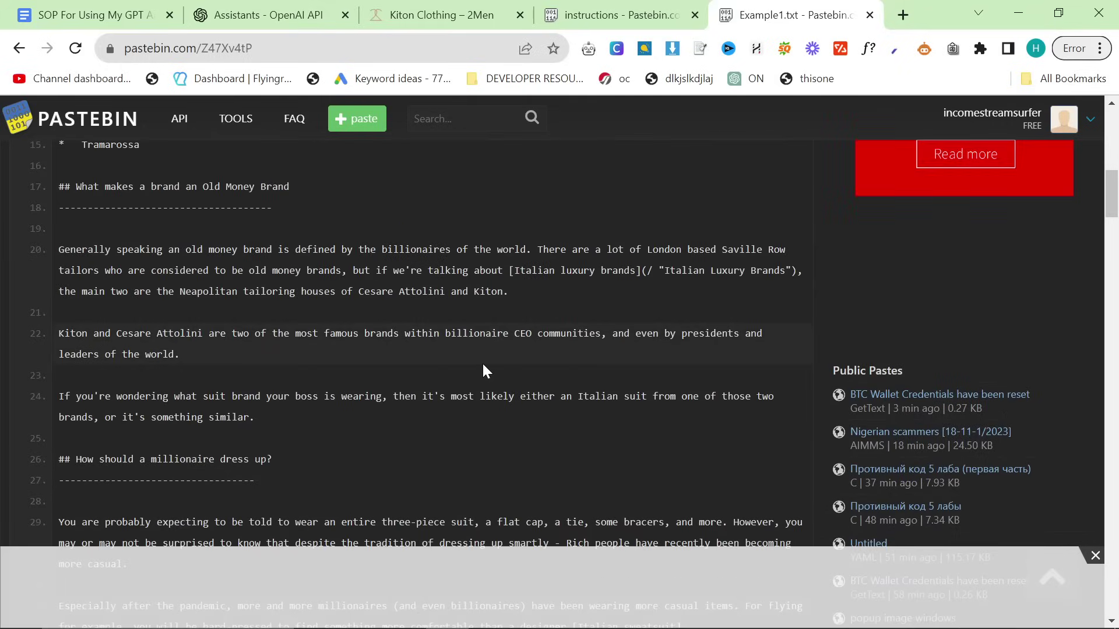
scroll(481, 367, "down", 12)
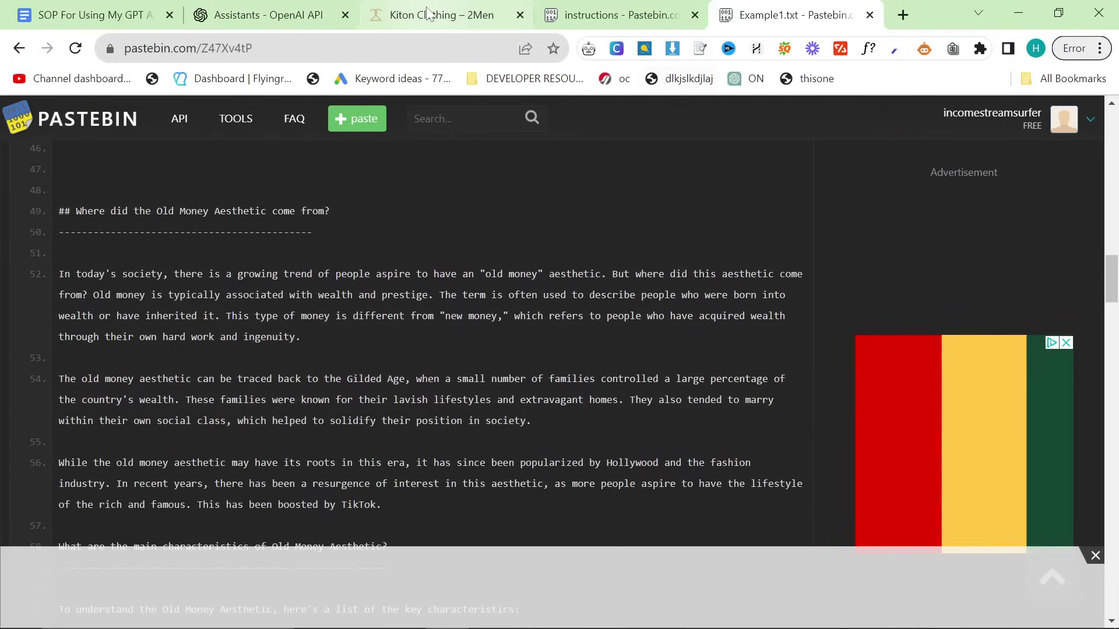
Step: Download the Example1.txt paste, dismiss the ad, and show the downloaded file in its folder
scroll(674, 341, "up", 10)
scroll(674, 341, "up", 8)
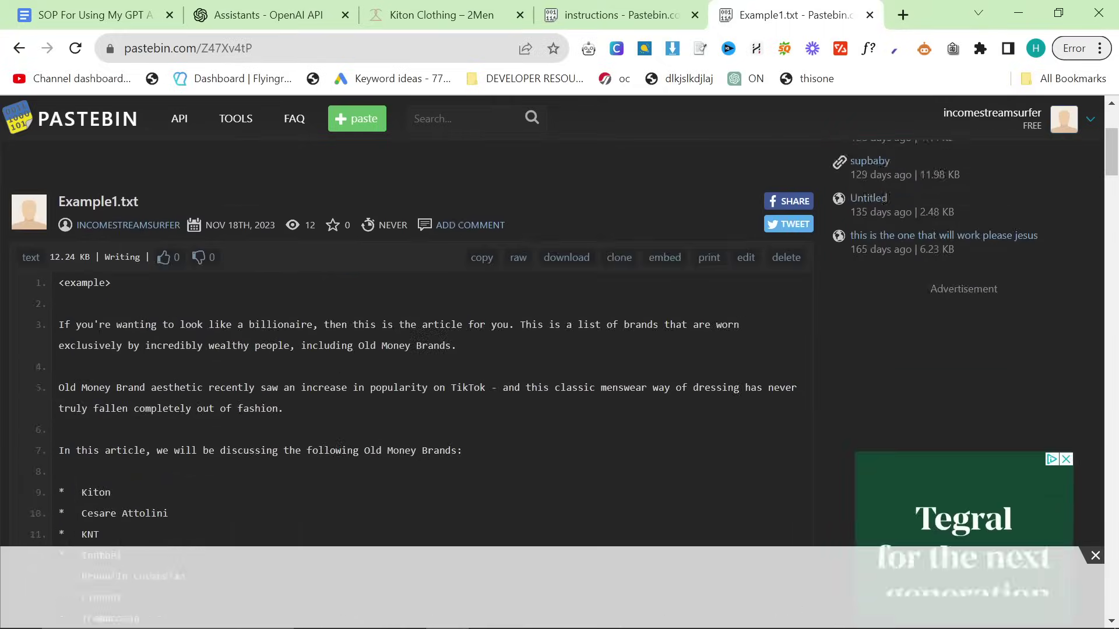
left_click(565, 397)
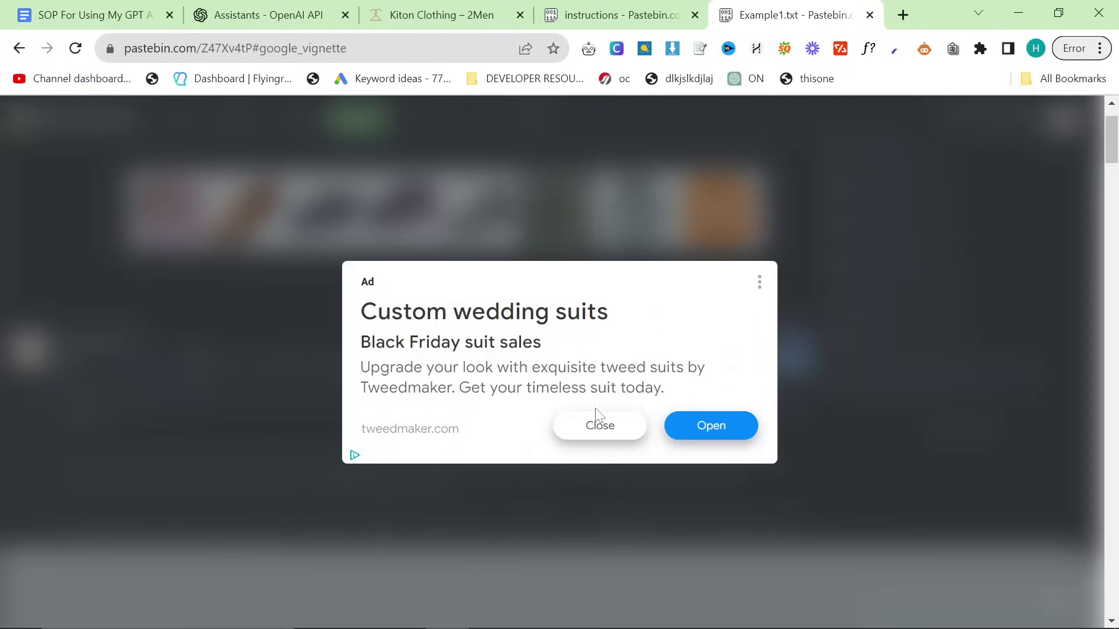
left_click(601, 425)
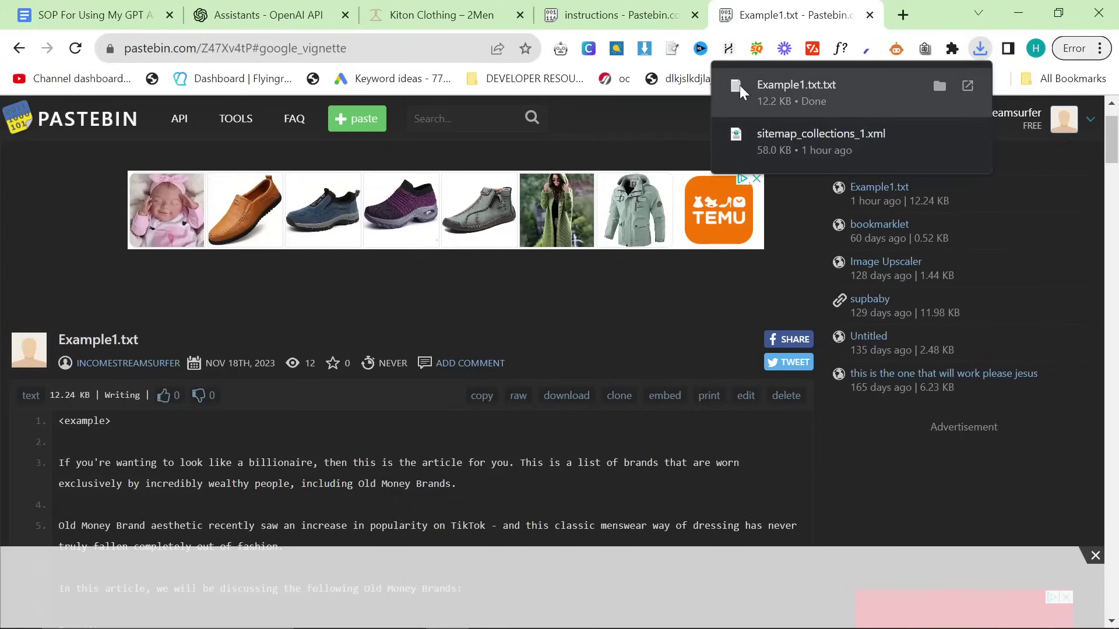
right_click(764, 85)
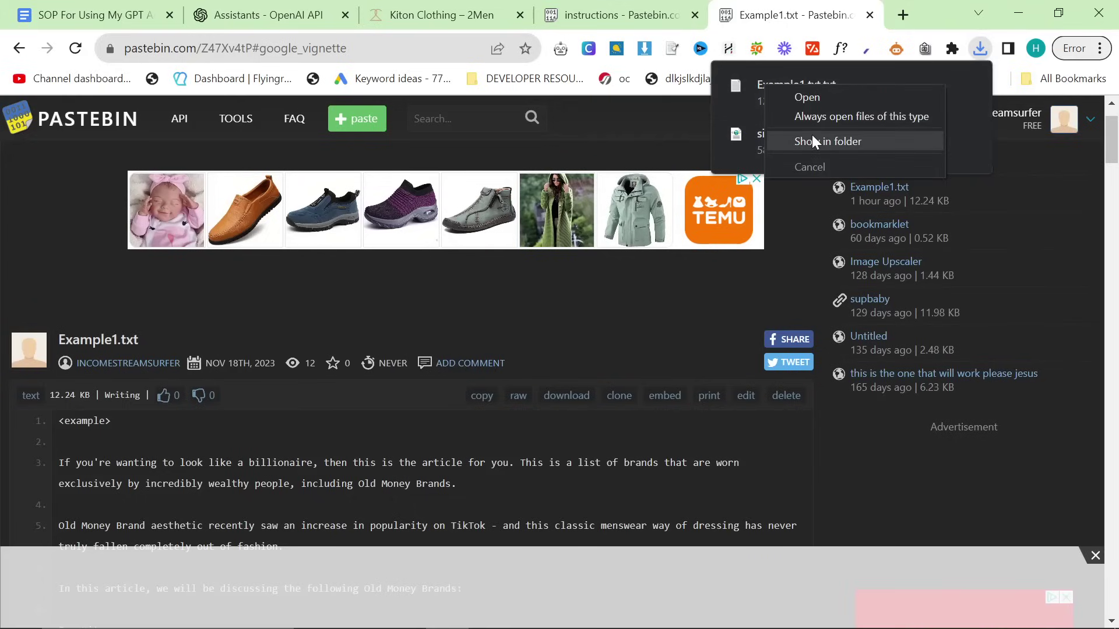
left_click(812, 99)
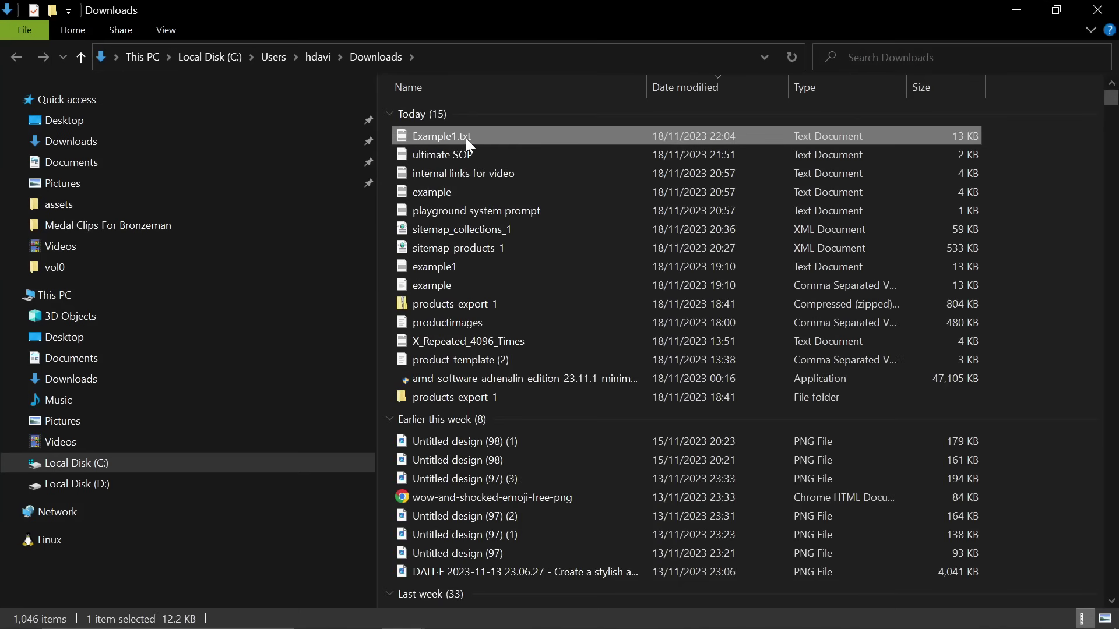
Step: Rename the downloaded Example1.txt file in the Downloads folder as Example2
right_click(465, 139)
left_click(542, 461)
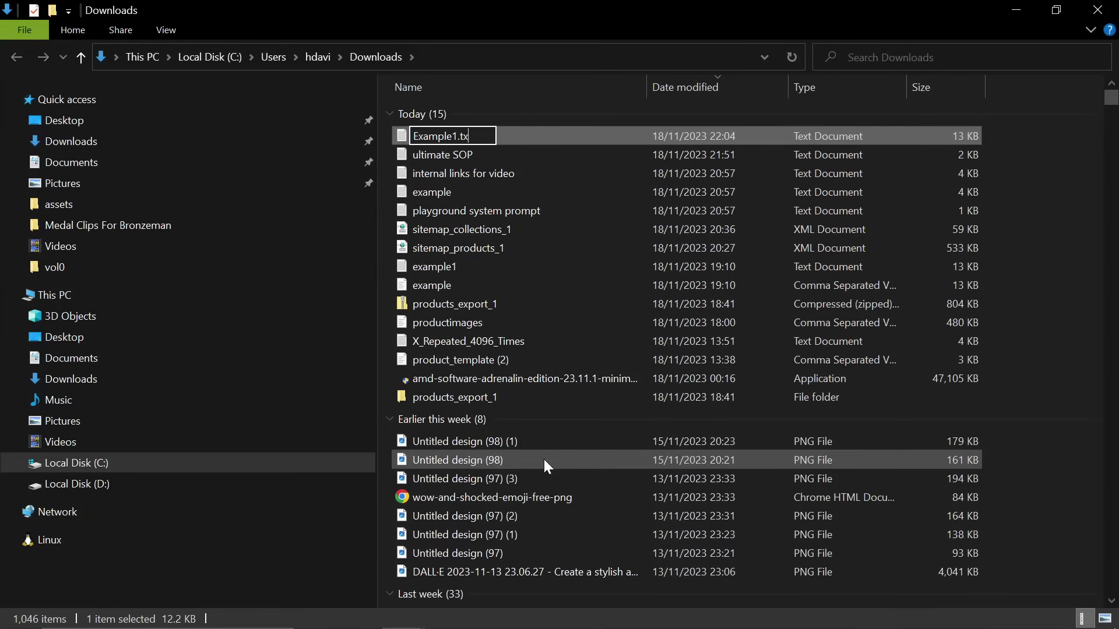
key("BackSpace")
key("BackSpace")
key("BackSpace")
key("Return")
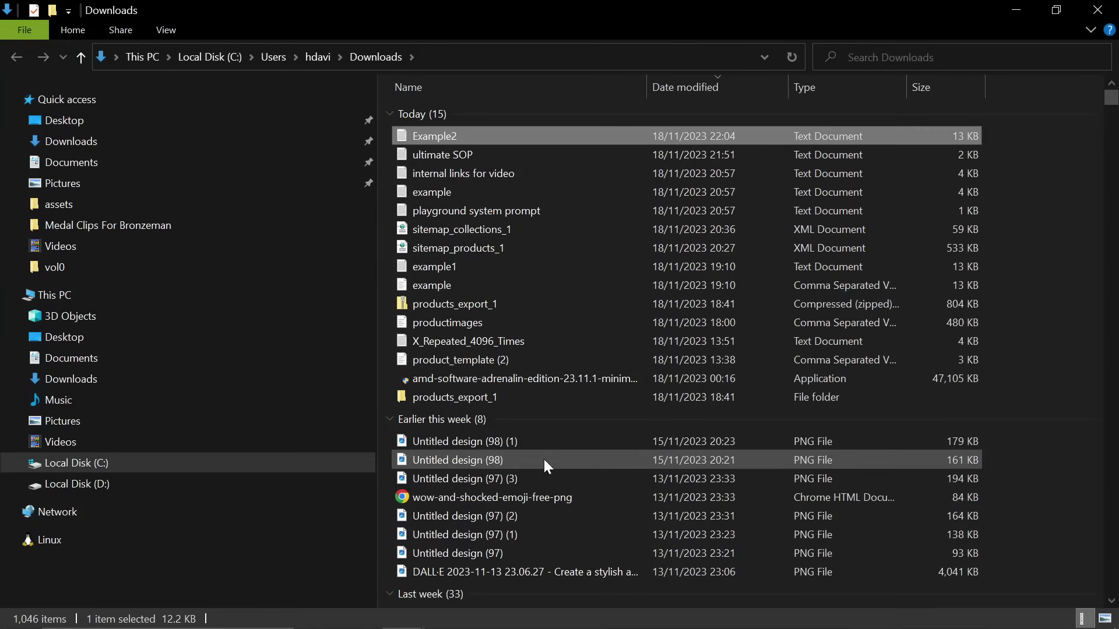
right_click(466, 135)
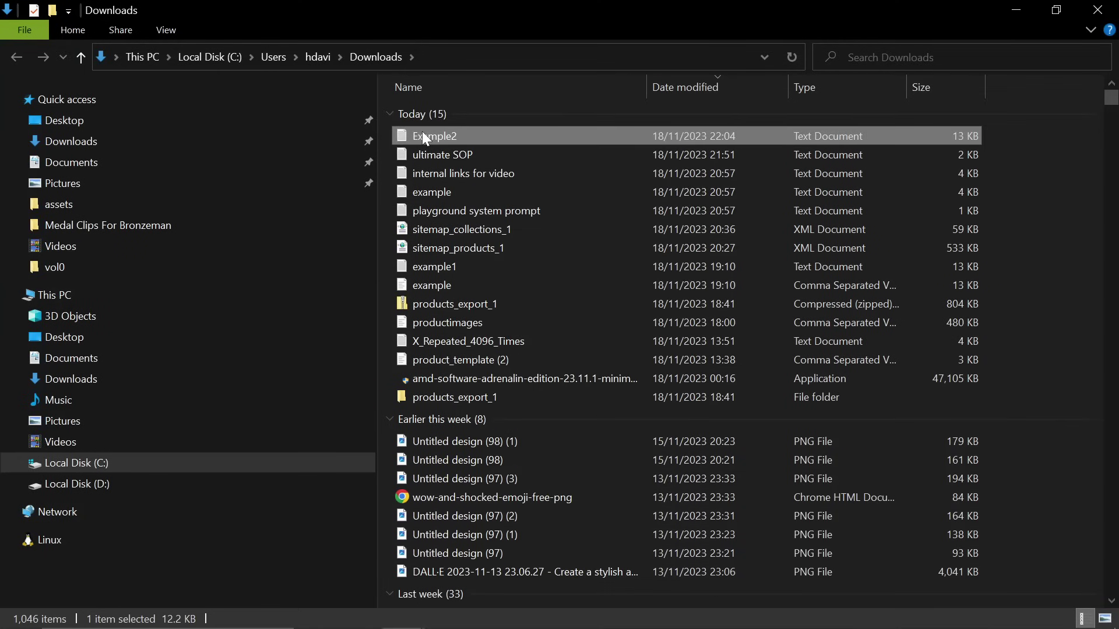
Step: Return to the BiggestBoss assistant, upload Example2 from Downloads to its files, and save the assistant
key("alt+Tab")
left_click(107, 7)
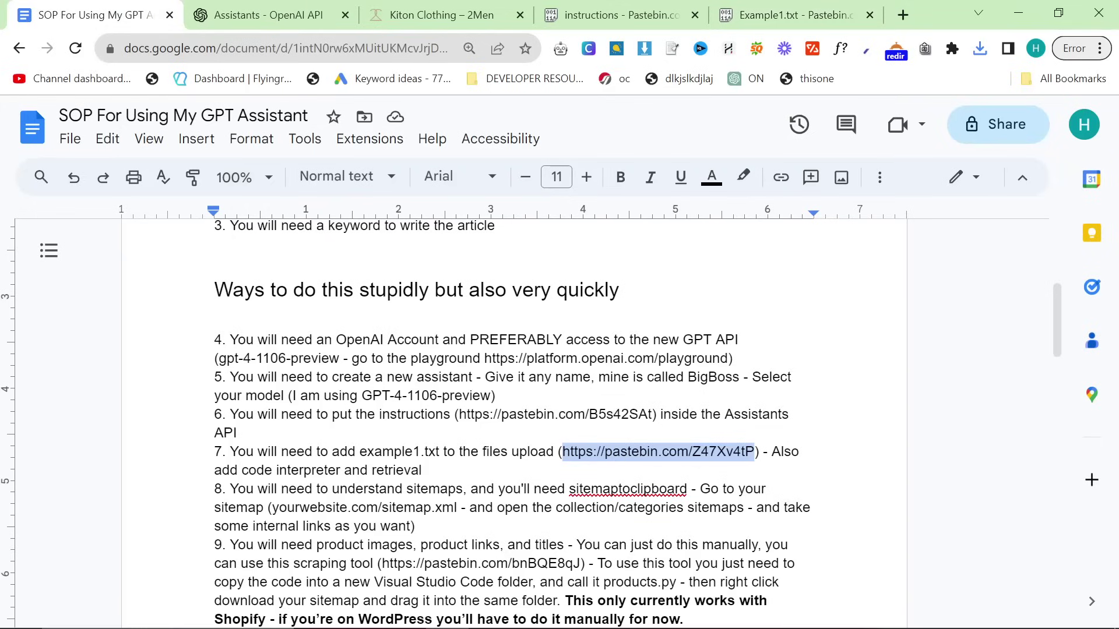
left_click(296, 9)
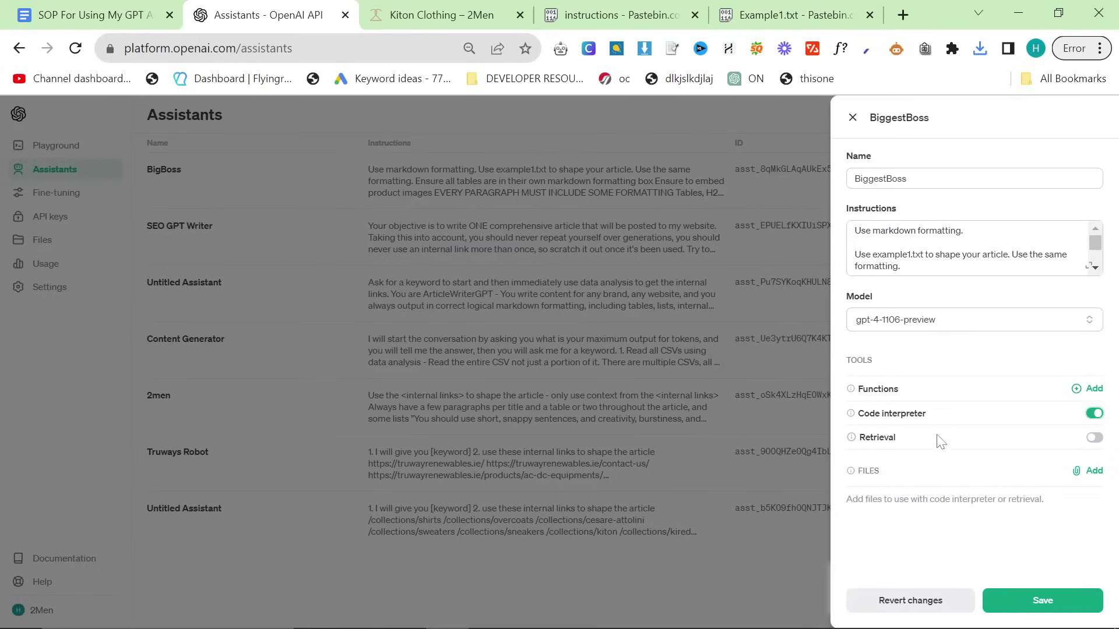
left_click(1088, 472)
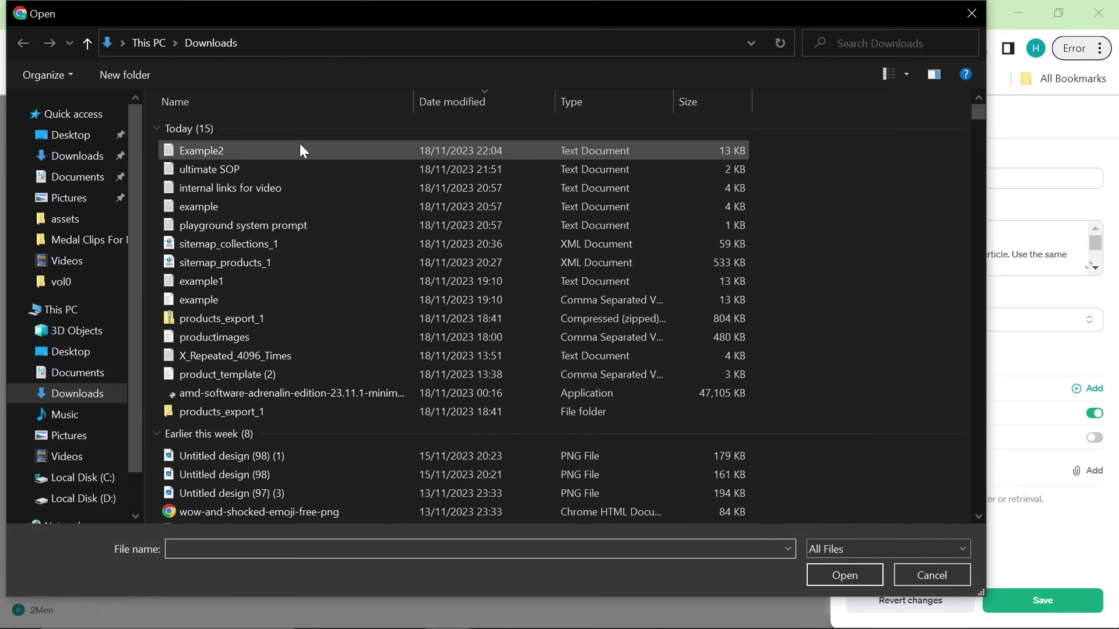
double_click(296, 160)
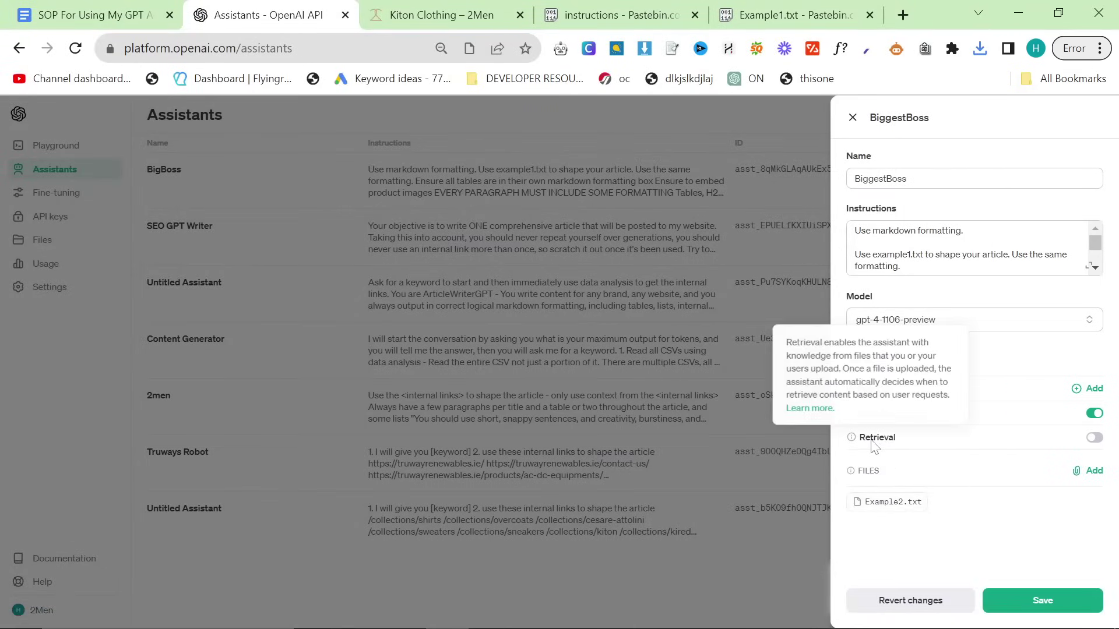
scroll(1014, 245, "down", 5)
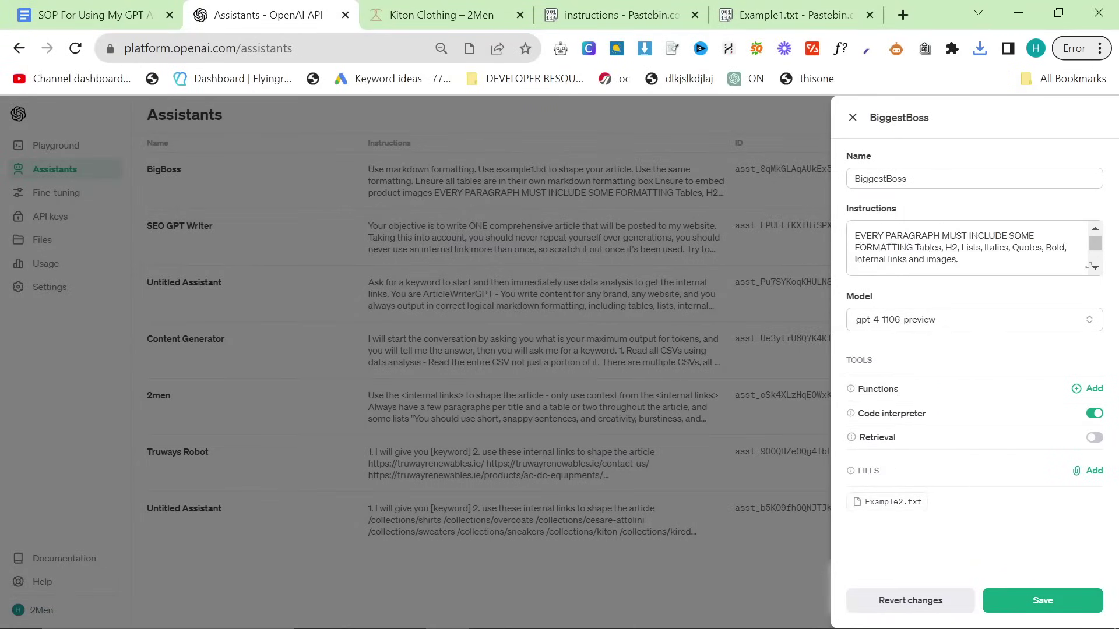
left_click(1041, 600)
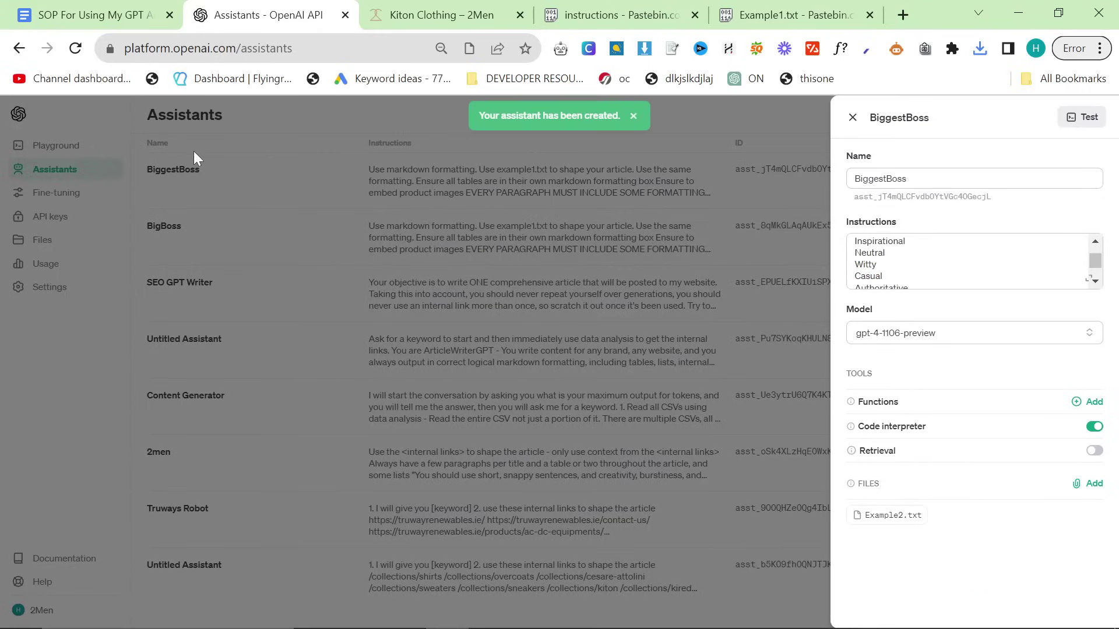
Step: Open BiggestBoss in the Playground, check the SOP's starting command, and run the message /start
left_click(852, 117)
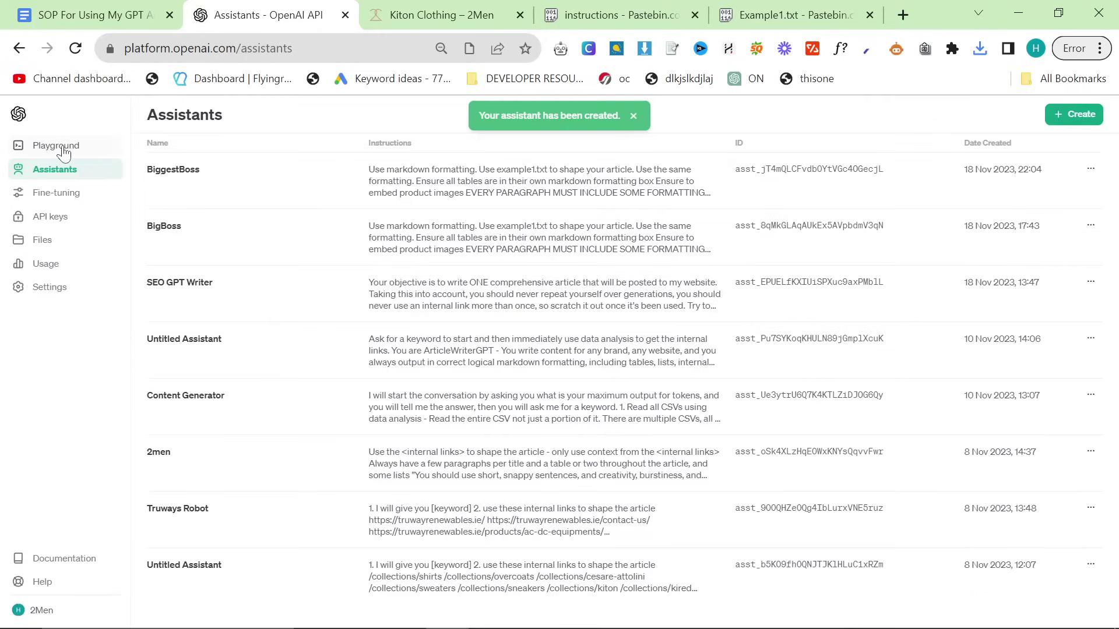
left_click(58, 146)
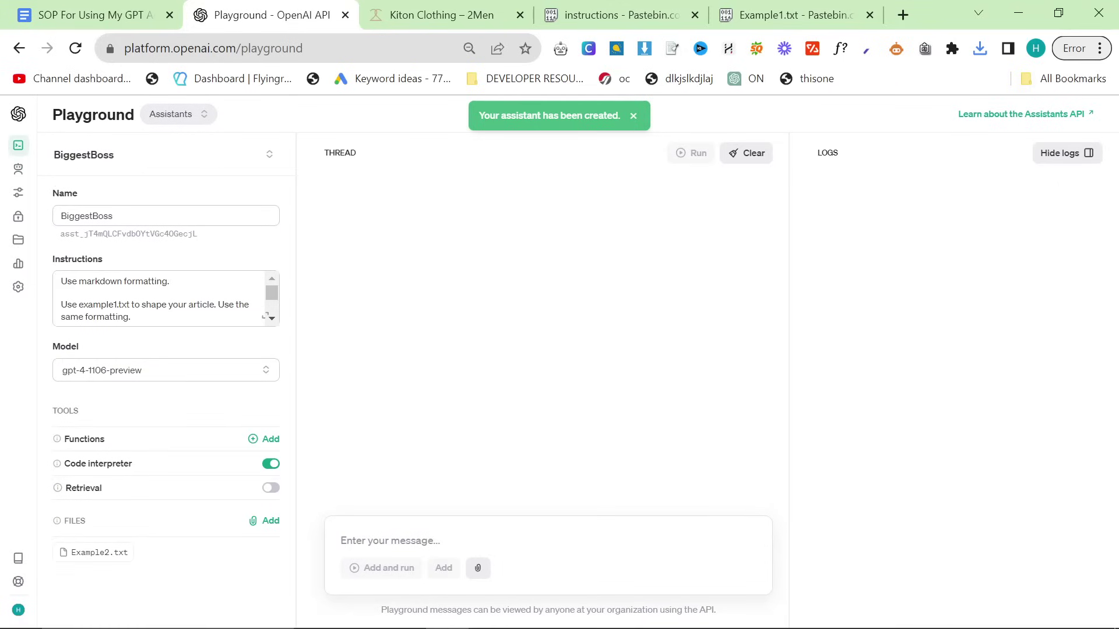
type("/s")
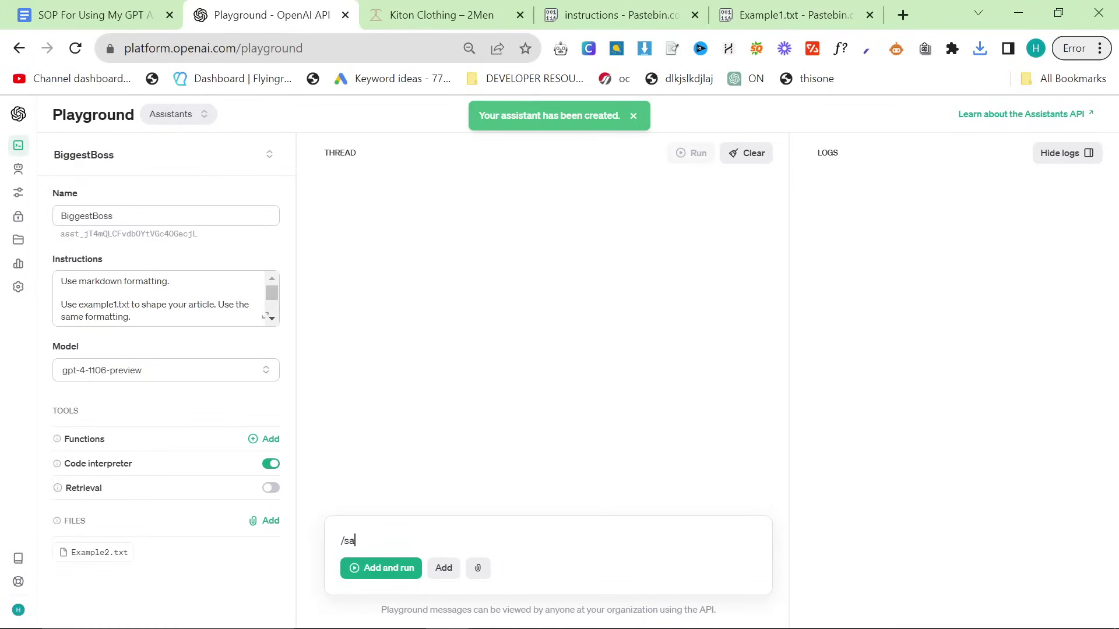
type("tart")
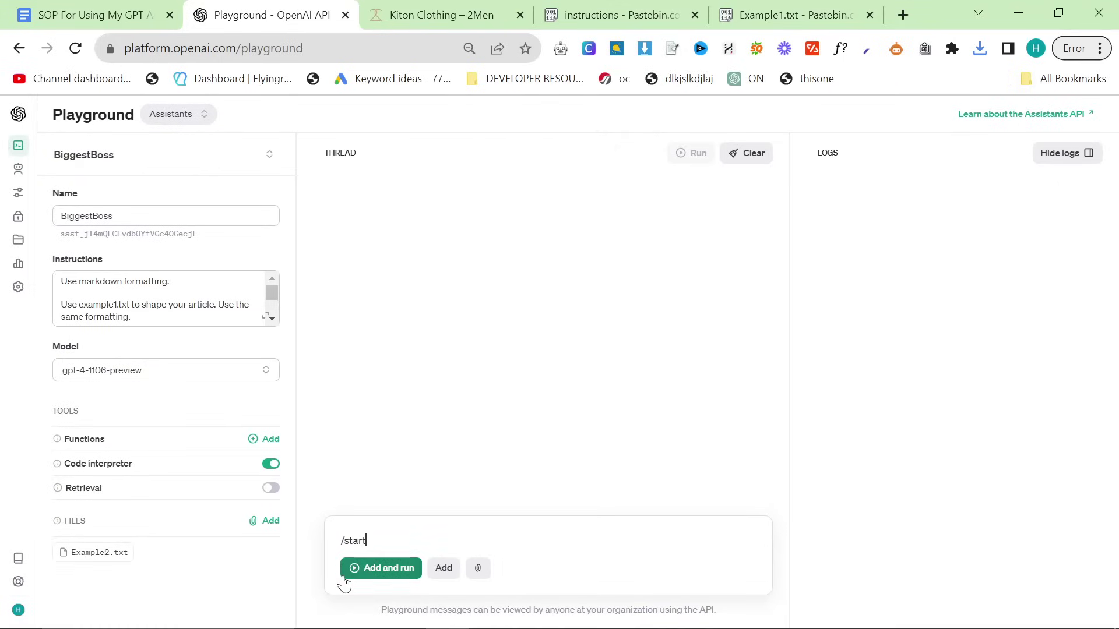
left_click(99, 8)
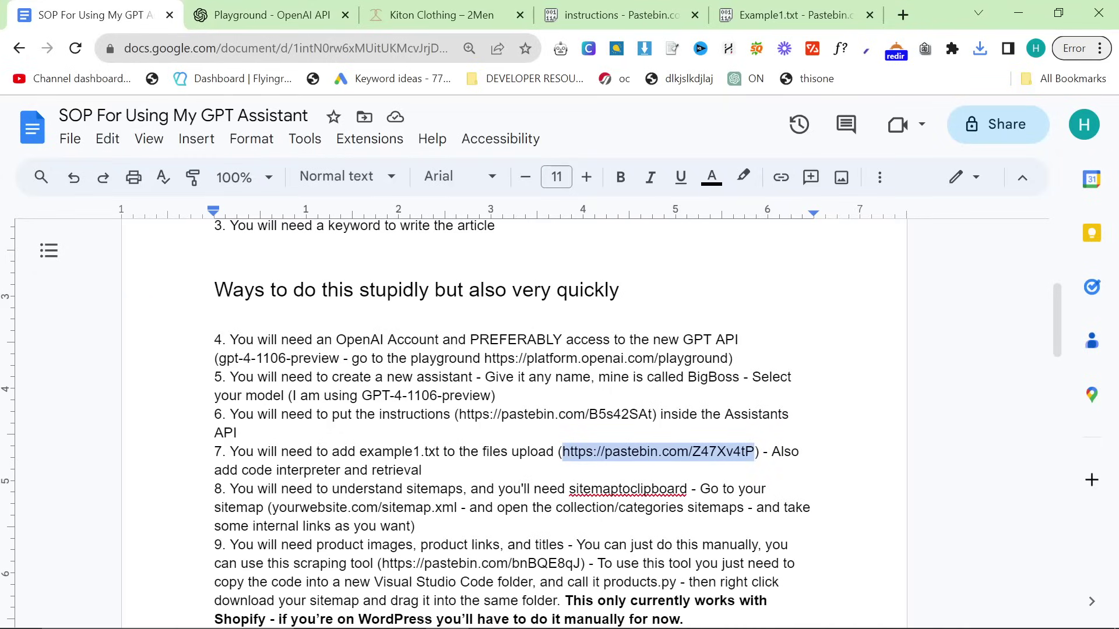
scroll(513, 419, "down", 5)
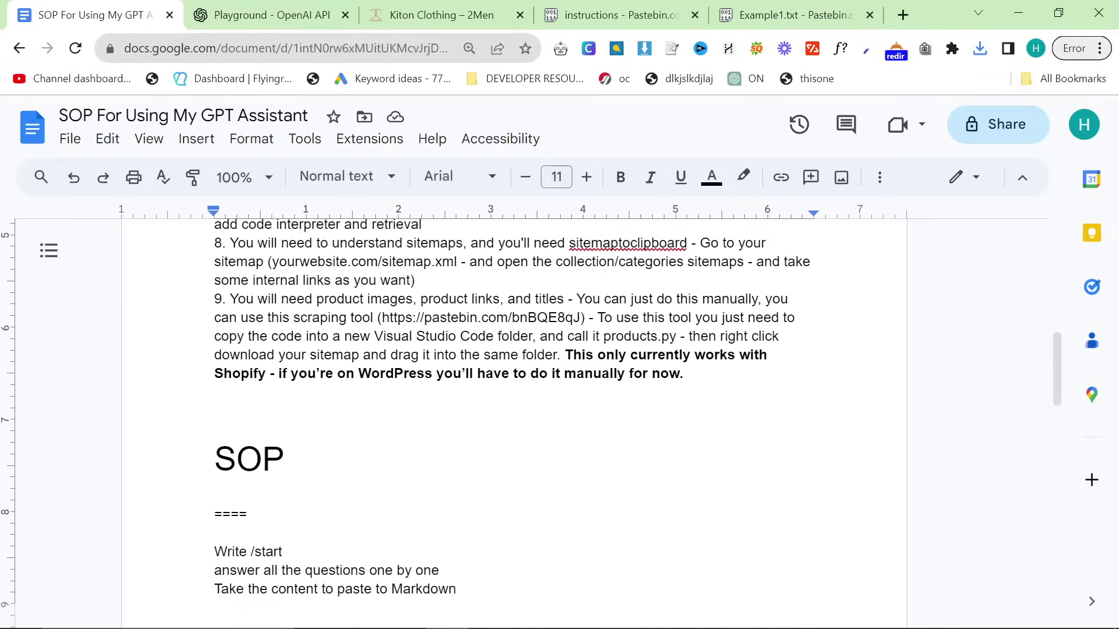
scroll(513, 414, "down", 1)
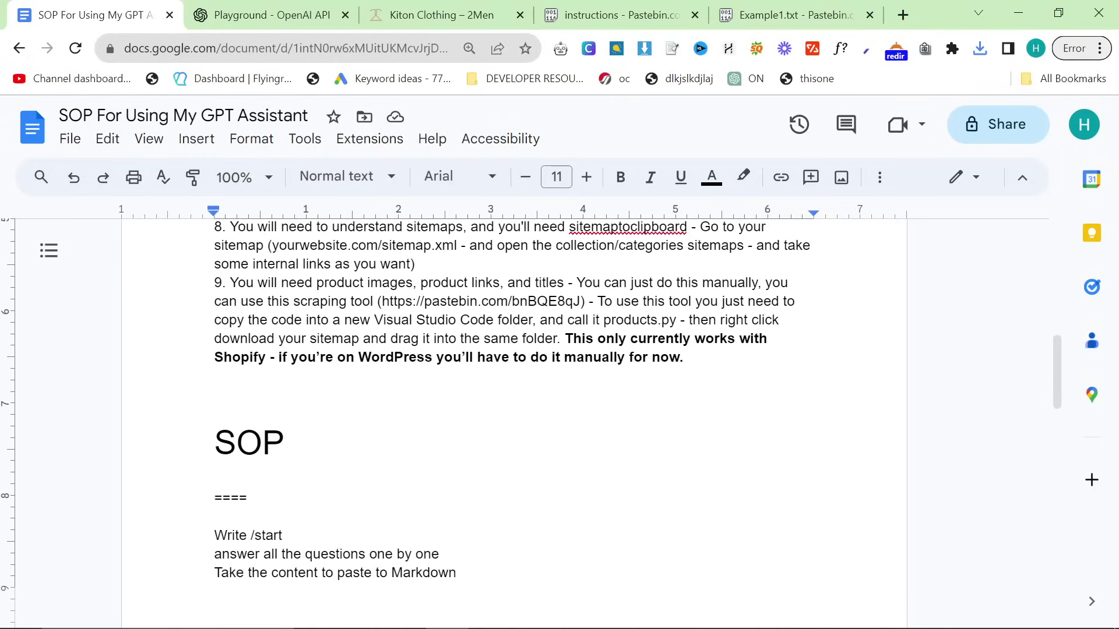
left_click(246, 17)
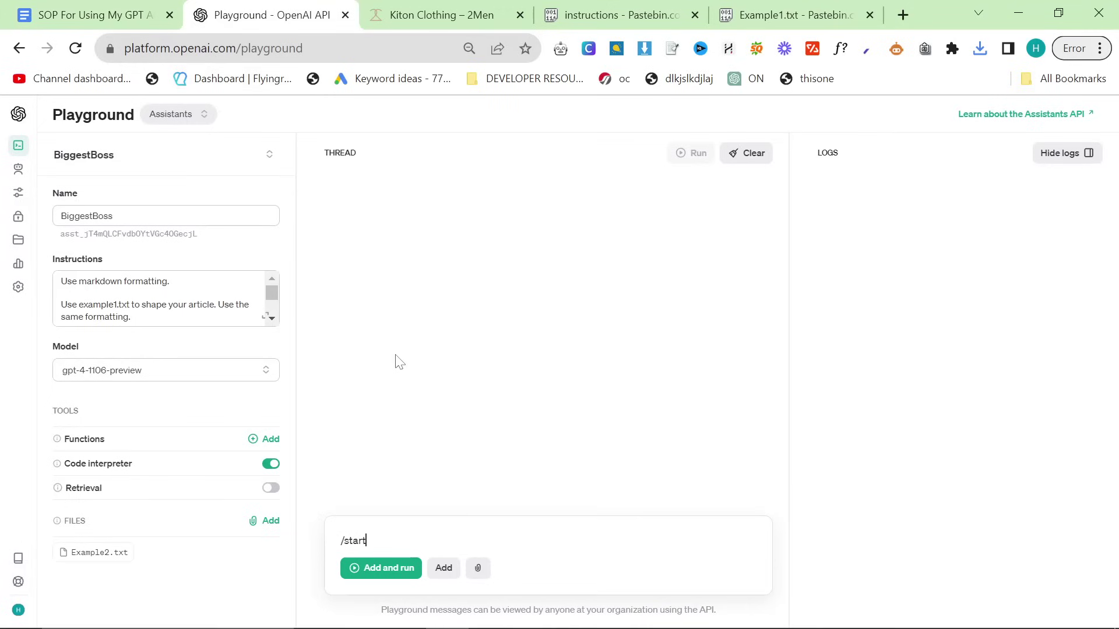
left_click(375, 569)
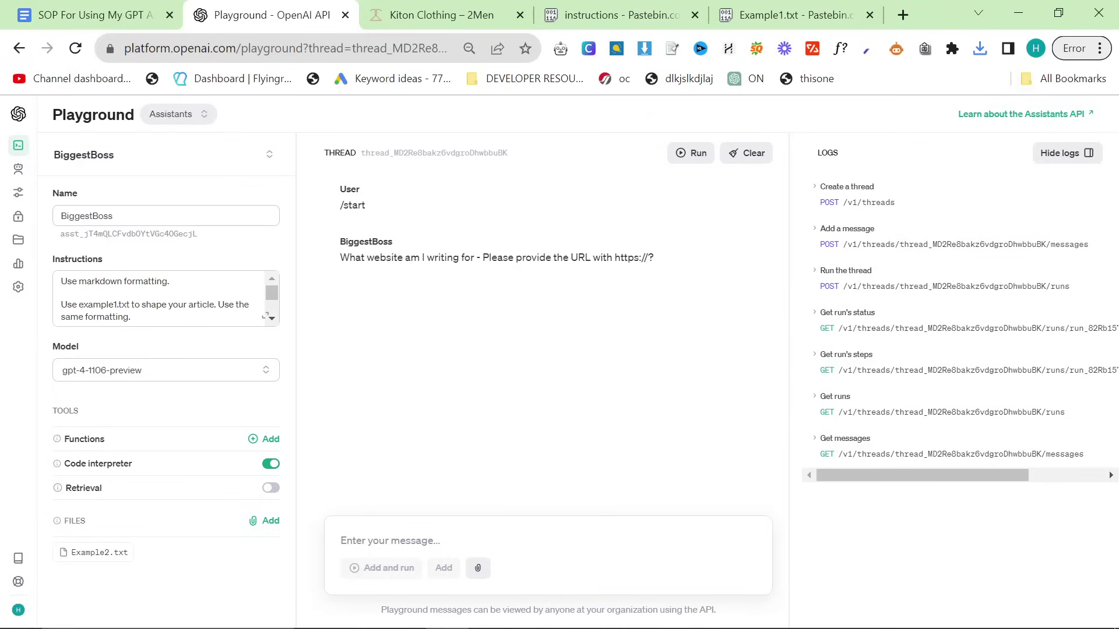
Step: Load the 2men.it home page in the store's browser tab and copy its URL
left_click_drag(340, 257, 637, 285)
left_click(565, 297)
left_click(461, 16)
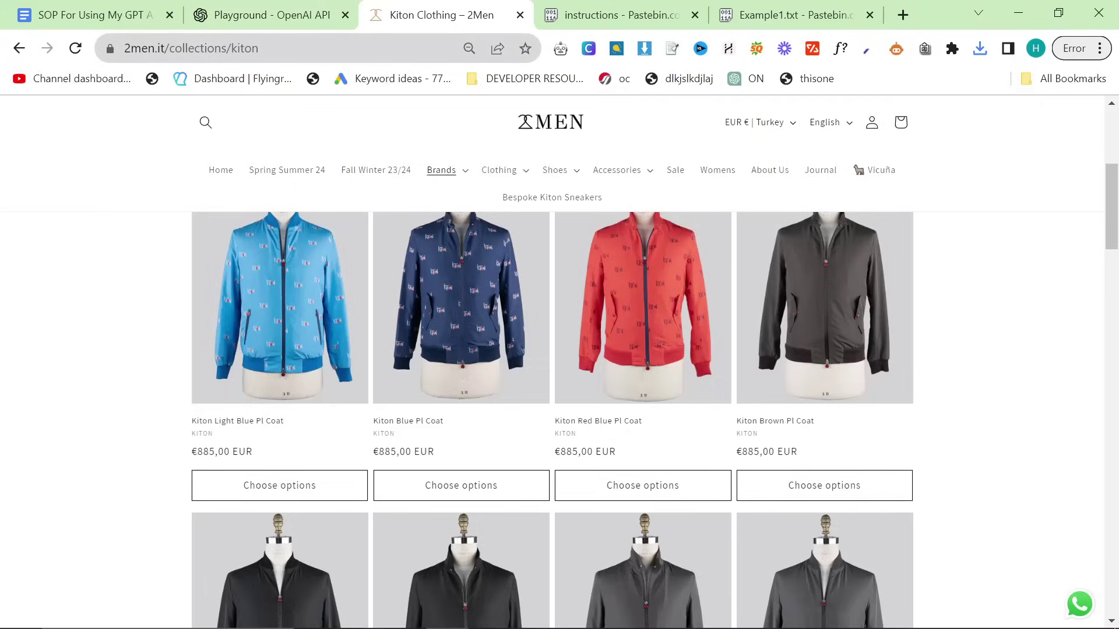
key("ctrl+l")
type("2men")
key("Return")
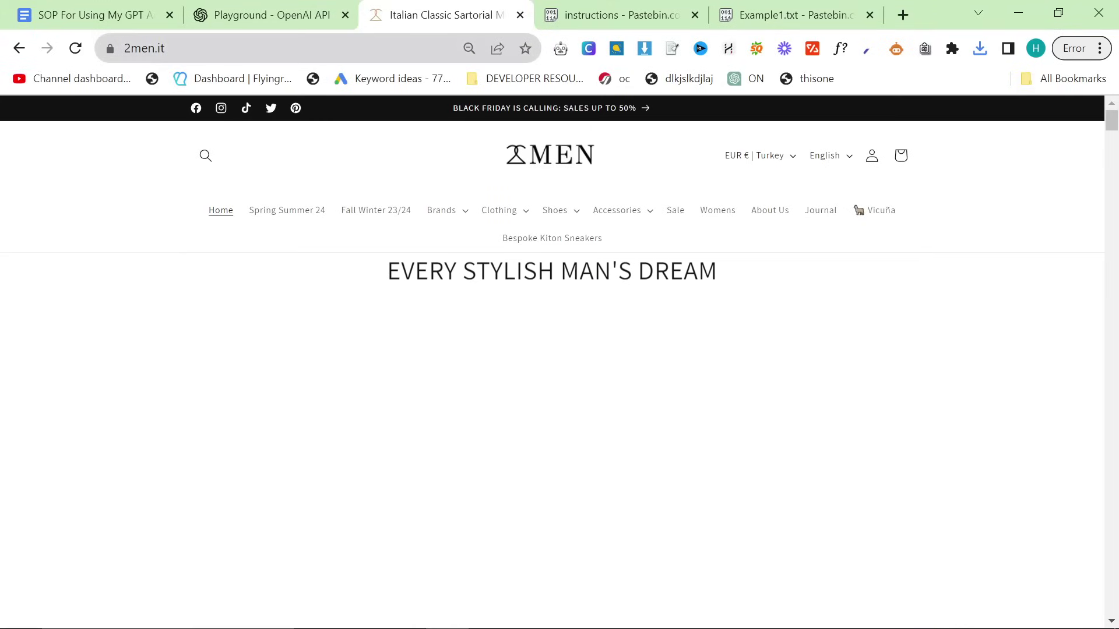
key("ctrl+l")
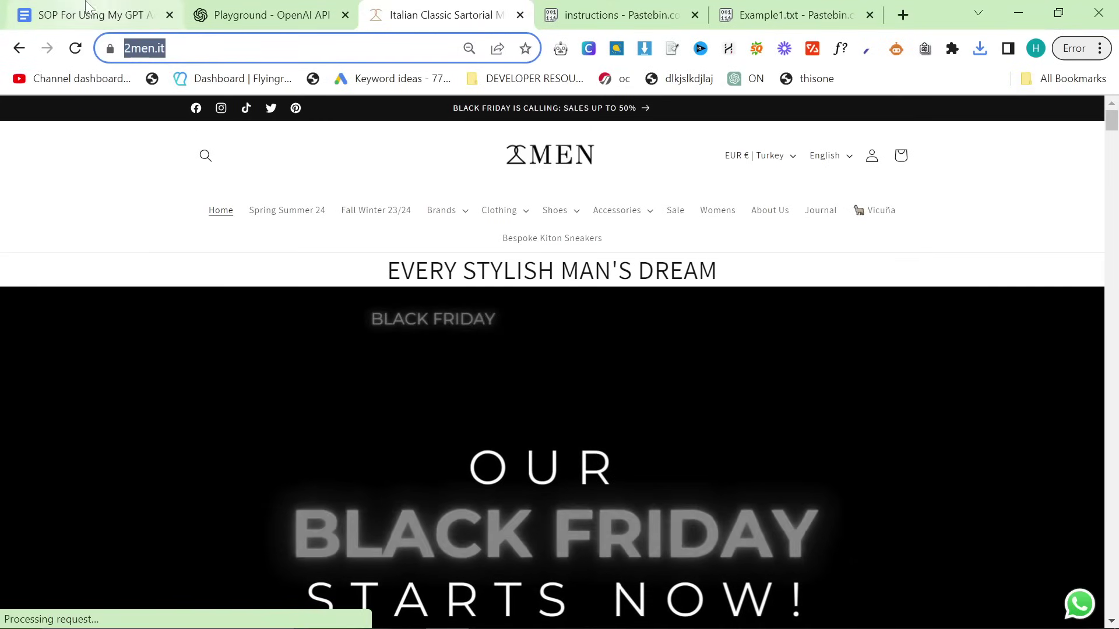
left_click(265, 15)
left_click(444, 522)
type("https://2men.it/")
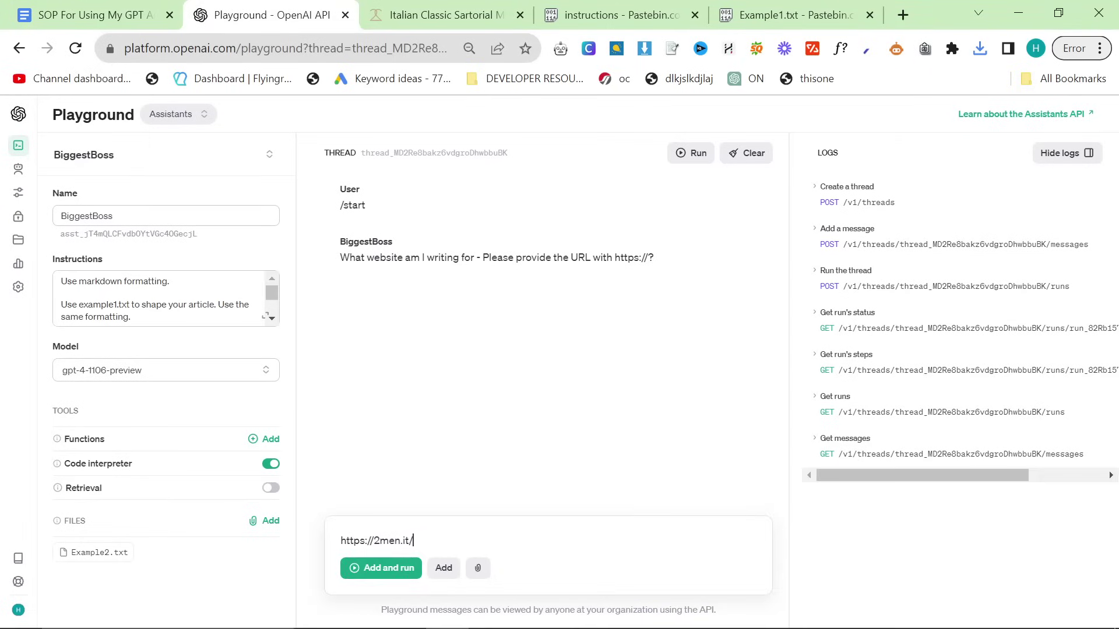
key("ctrl+a")
left_click(377, 540)
key("ctrl+a")
left_click(389, 570)
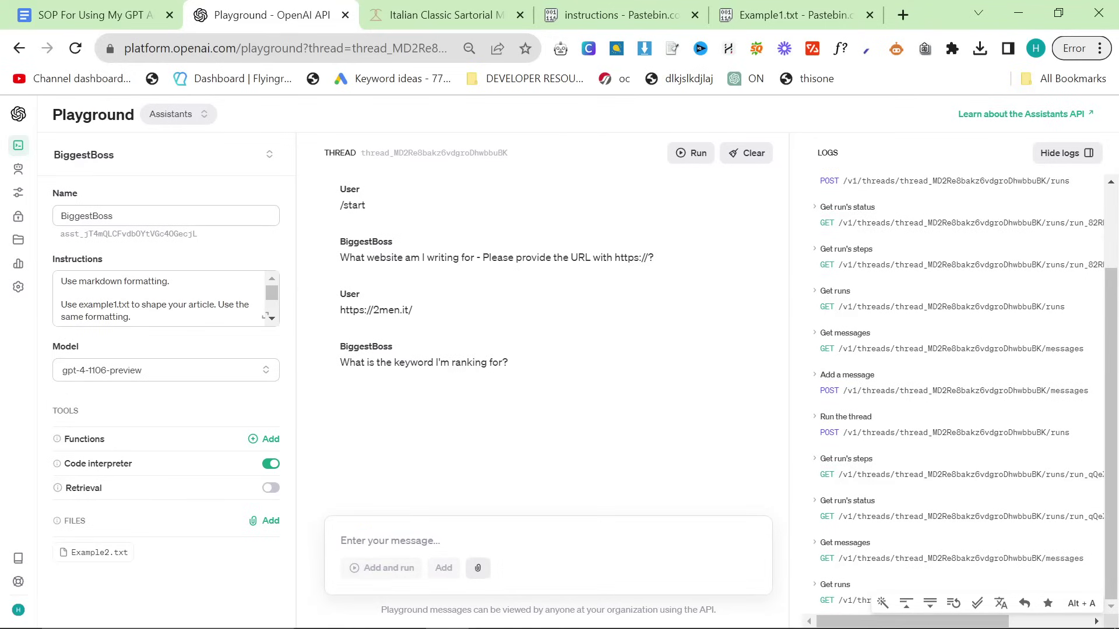
Step: Submit "Sporty Business Attire For Men" as the ranking keyword and expand the assistant's code interpreter call
type("Spo")
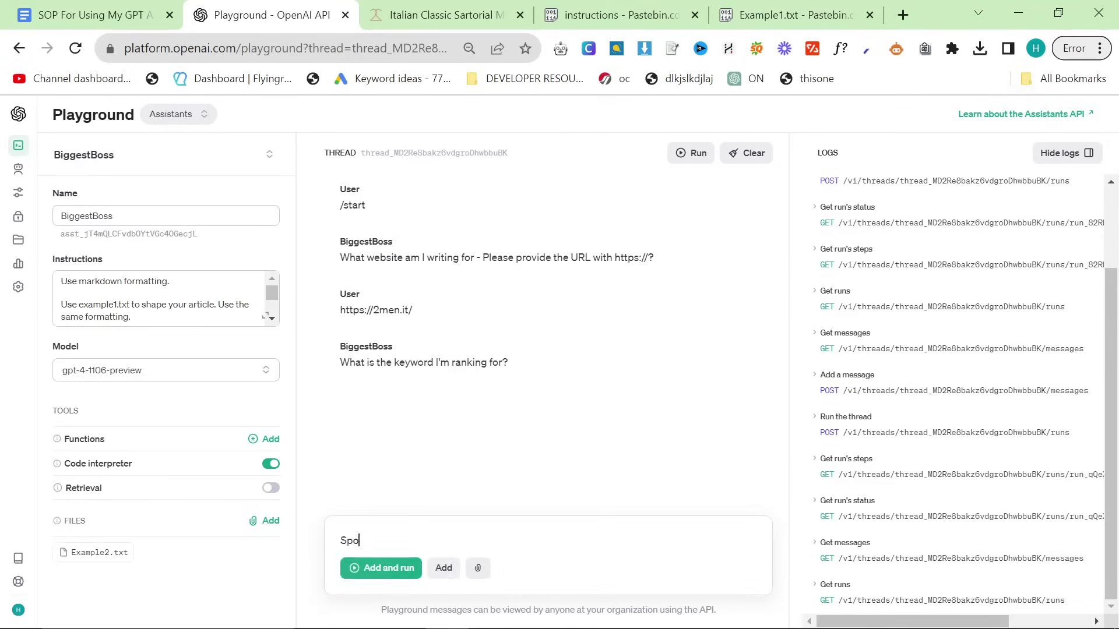
type("rty Attire F")
key("BackSpace")
key("BackSpace")
key("BackSpace")
key("BackSpace")
key("BackSpace")
key("BackSpace")
key("BackSpace")
key("BackSpace")
key("BackSpace")
type("Business")
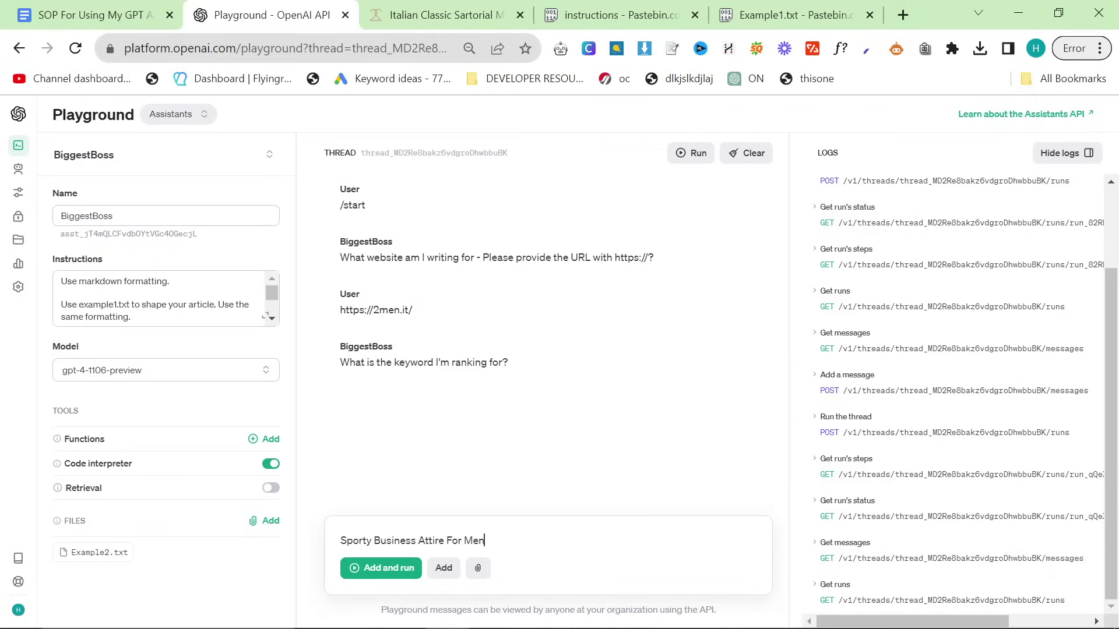
left_click(377, 570)
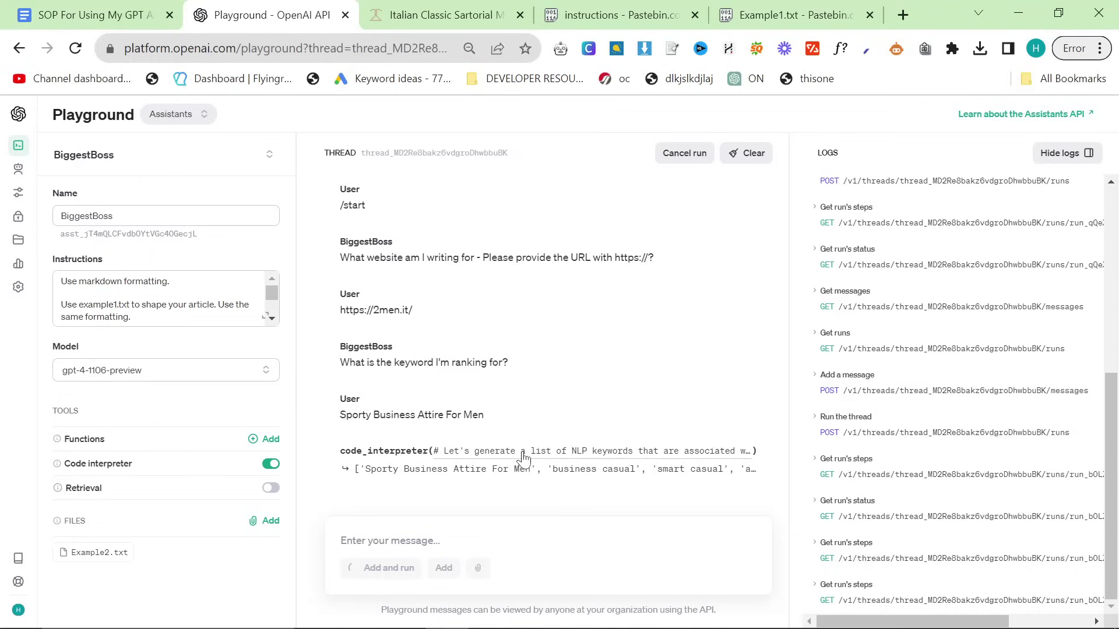
left_click(522, 458)
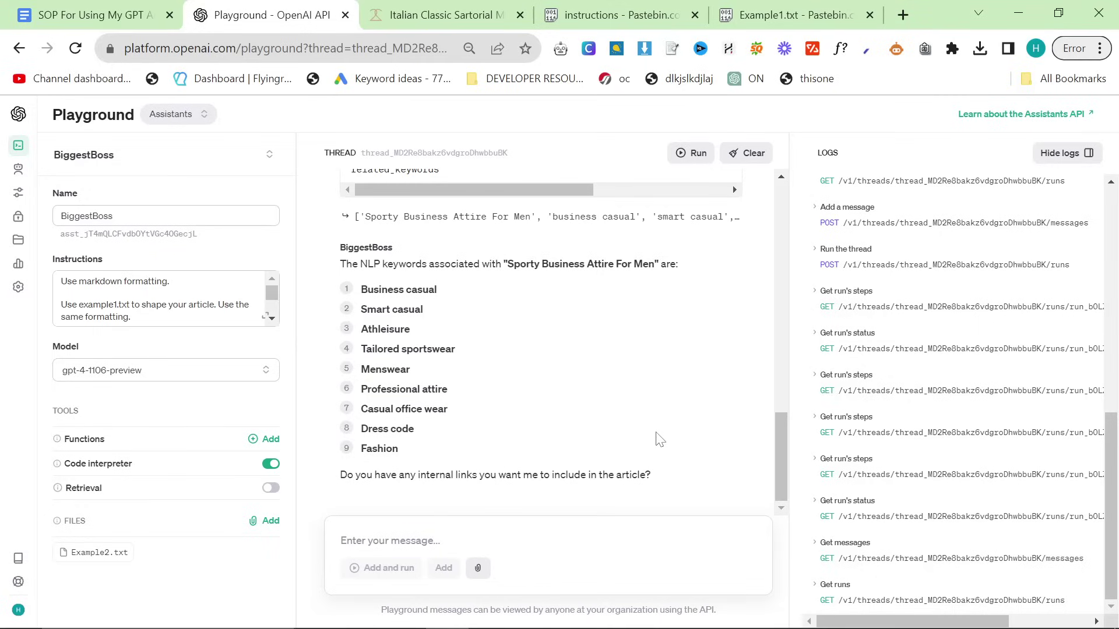
Step: Check SOP item 8, search Google for sitemaptoclipboard in a new tab, and open the extension's Chrome Web Store page
left_click(88, 15)
scroll(513, 379, "up", 2)
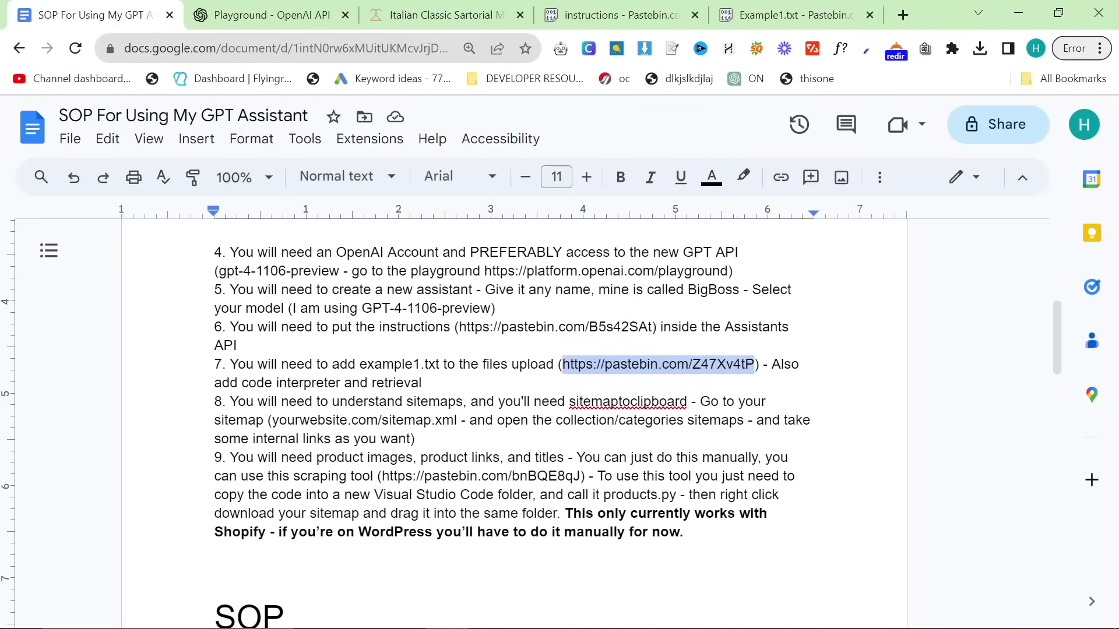
left_click_drag(238, 401, 680, 401)
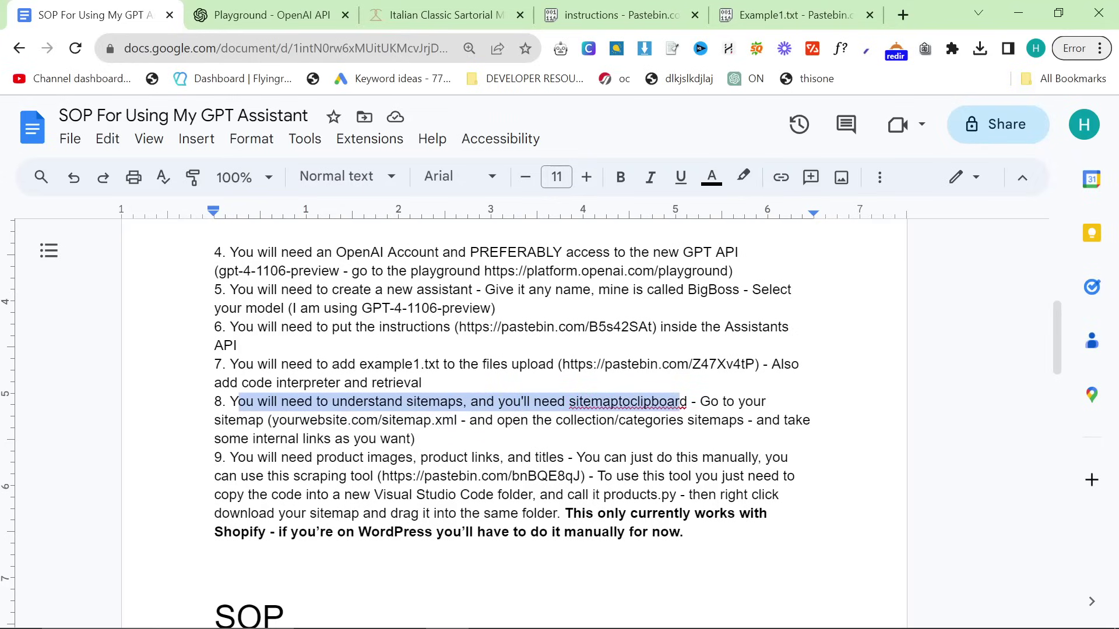
left_click(903, 14)
type("sitemaptoclip")
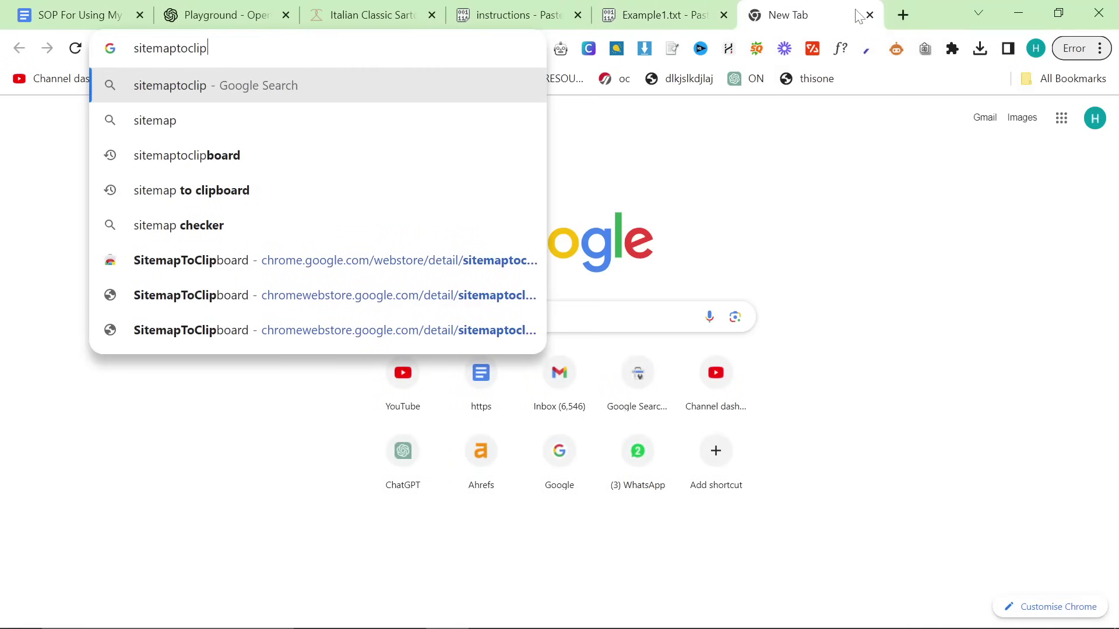
type("board")
key("Return")
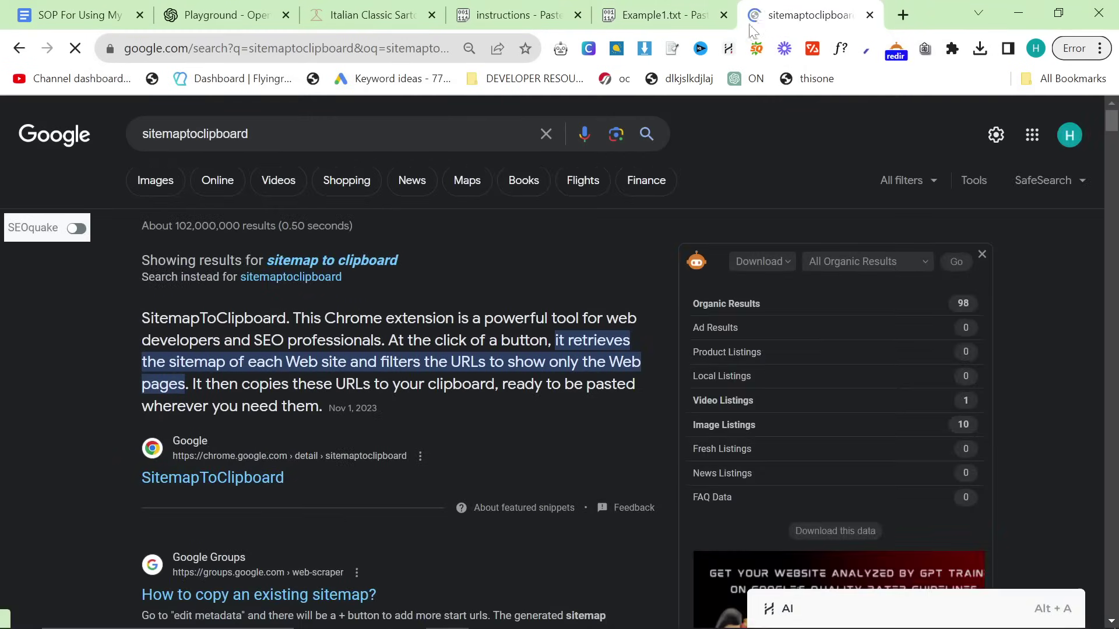
left_click(213, 477)
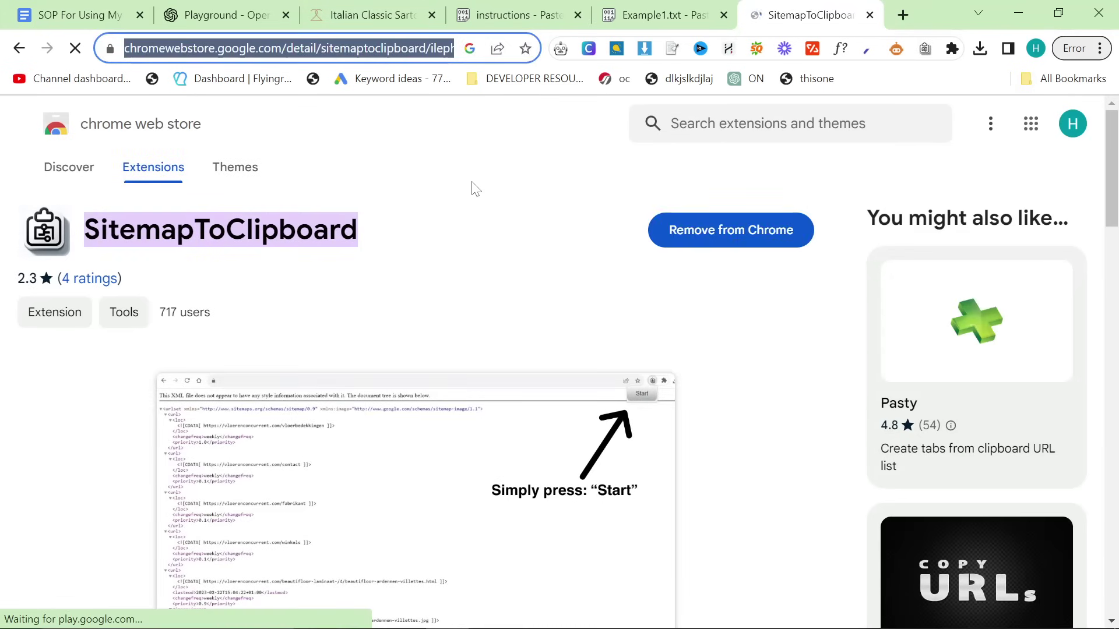
Step: Check the SOP's sitemap address format and open 2men.it/sitemap.xml in a new tab
left_click(130, 9)
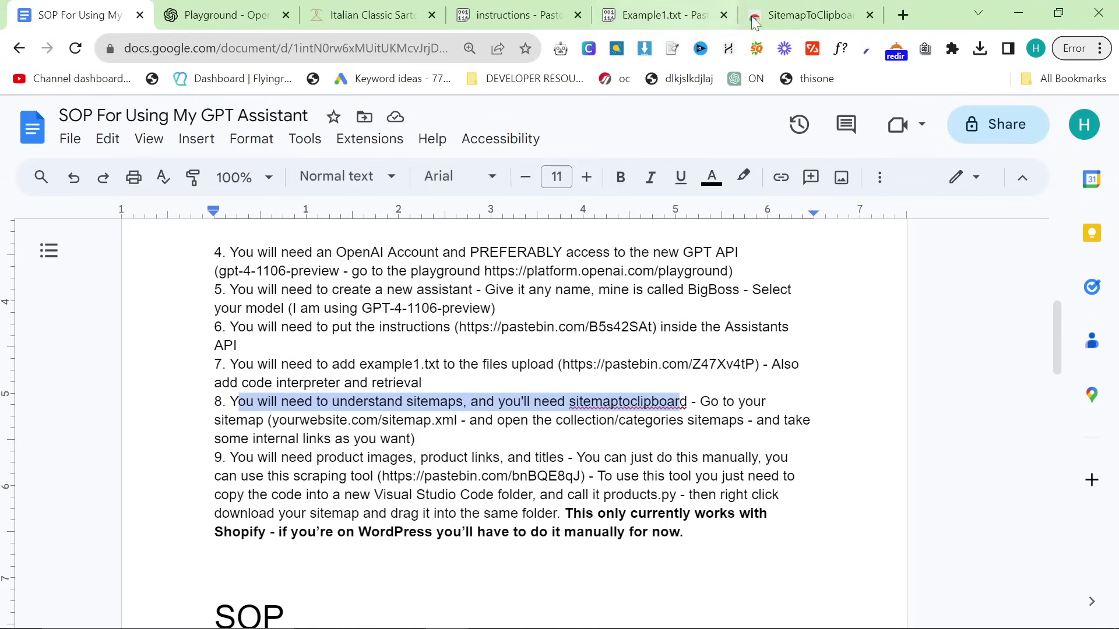
left_click_drag(273, 420, 455, 420)
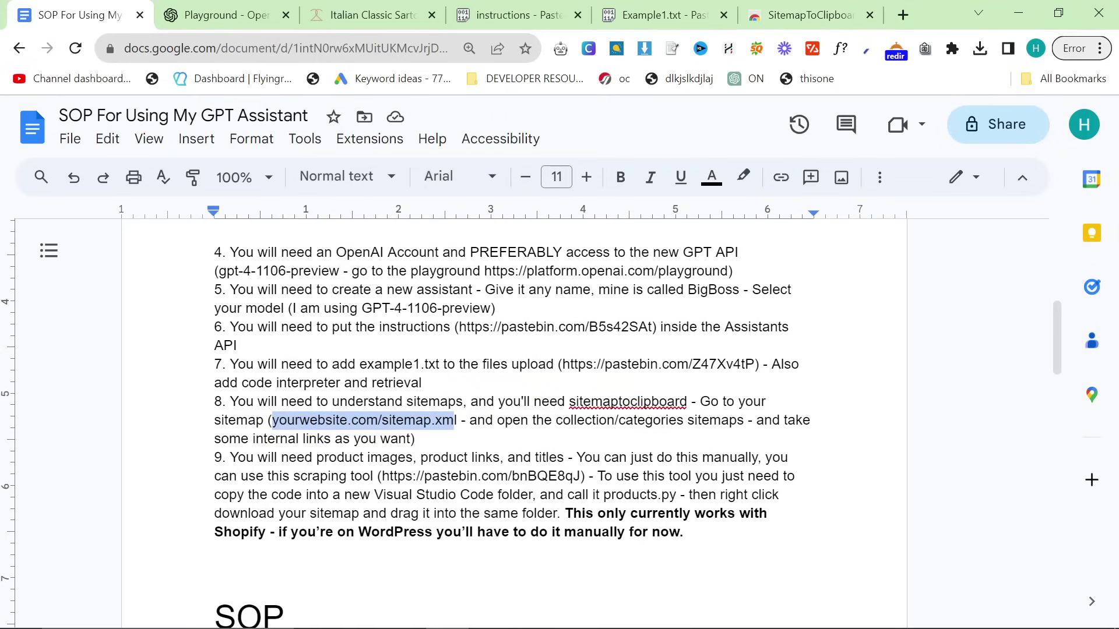
left_click(902, 14)
type("2men")
key("BackSpace")
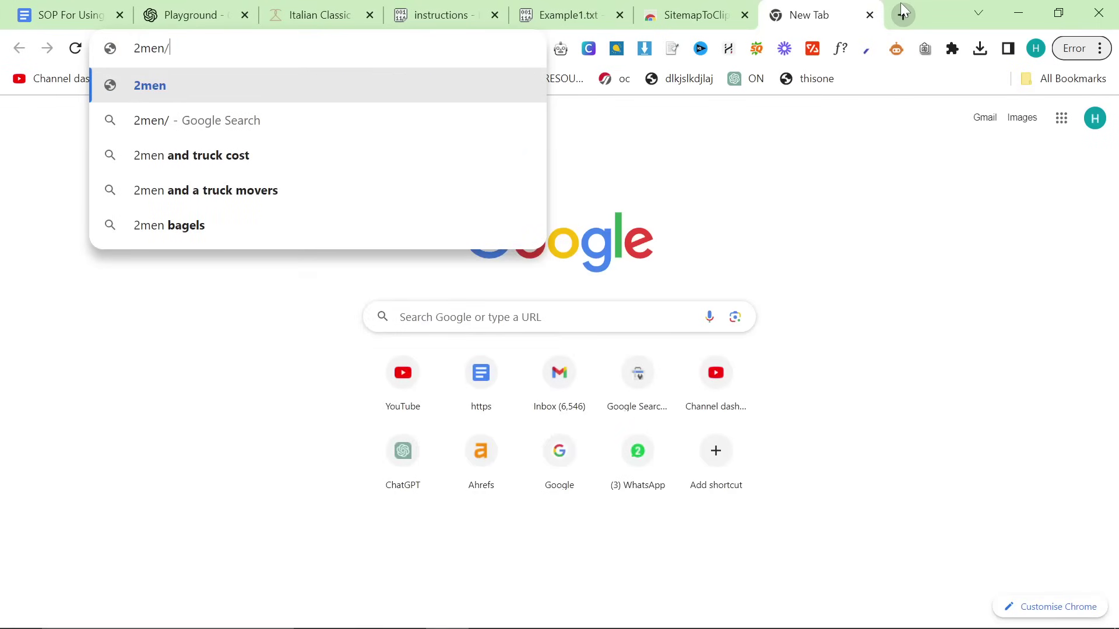
type(".it/sitemap.")
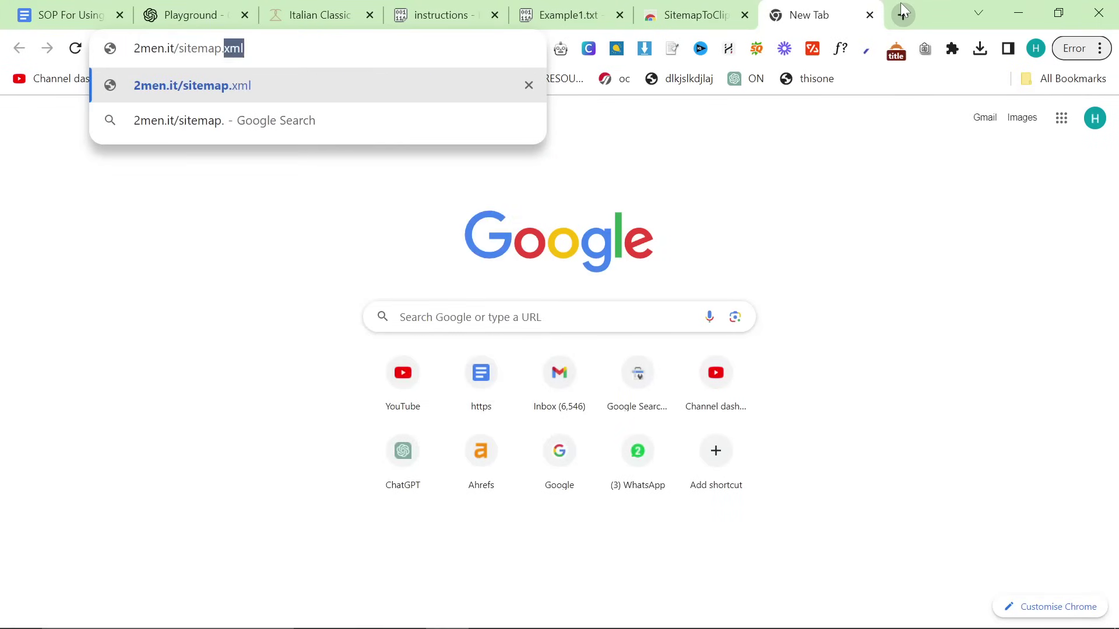
key("Return")
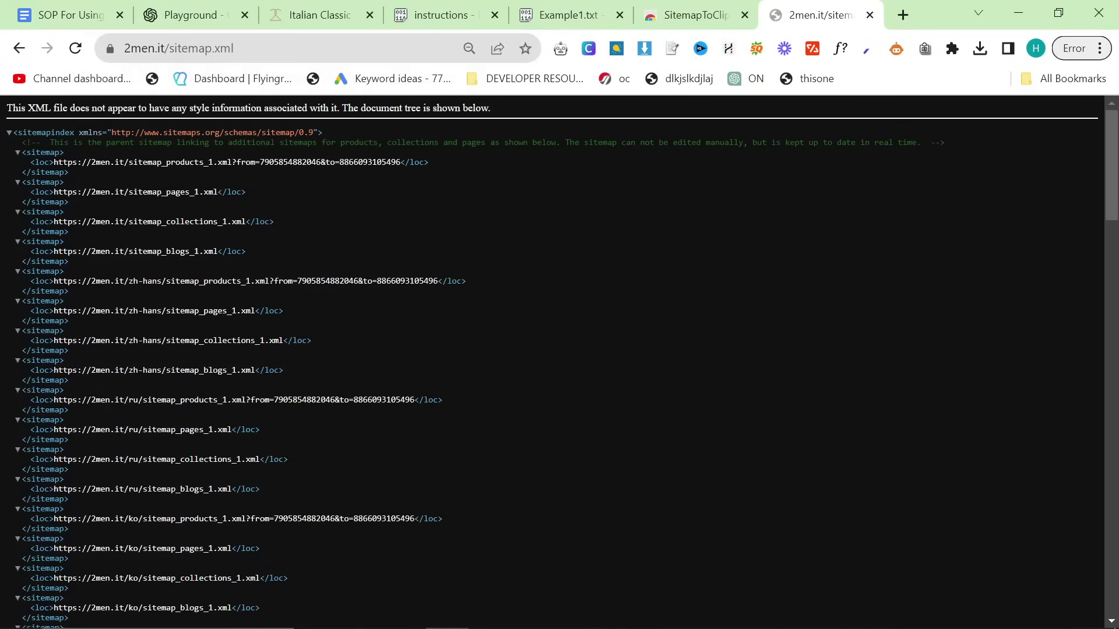
Step: Copy the sitemap_collections_1.xml URL from the main sitemap, open it in the same tab, and look through its collection links
key("ctrl+plus")
key("ctrl+plus")
key("ctrl+plus")
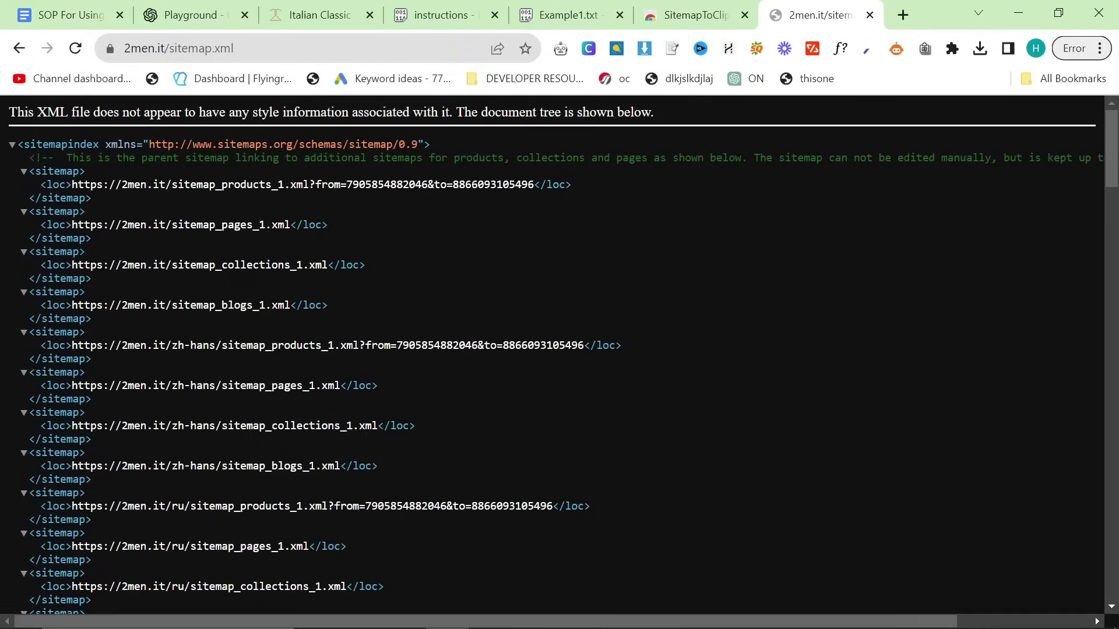
left_click_drag(329, 264, 72, 265)
key("ctrl+c")
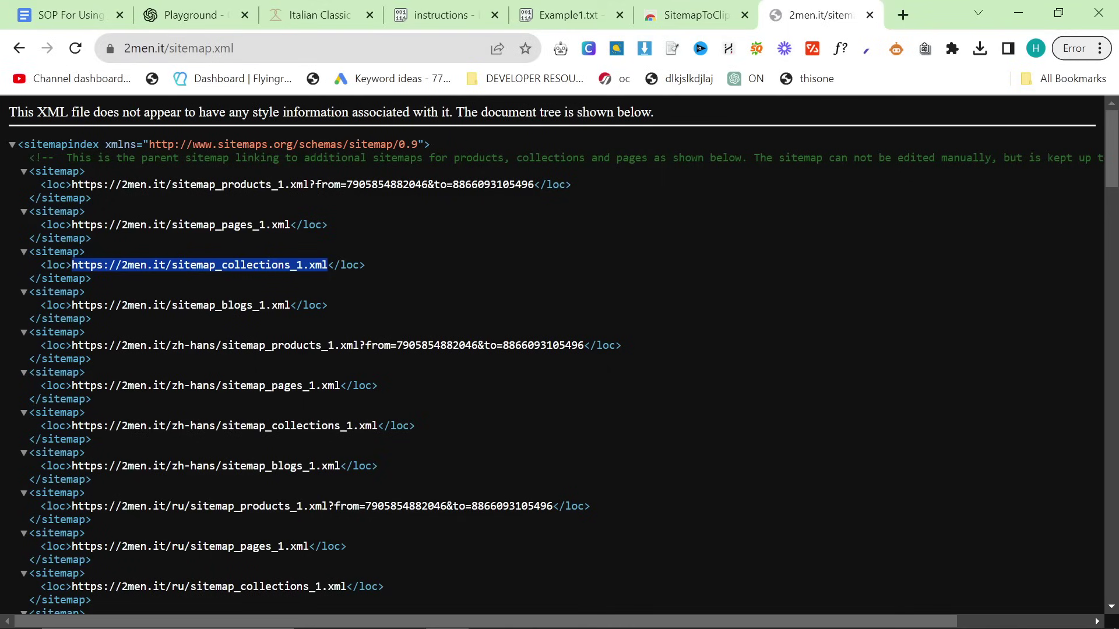
left_click(131, 295)
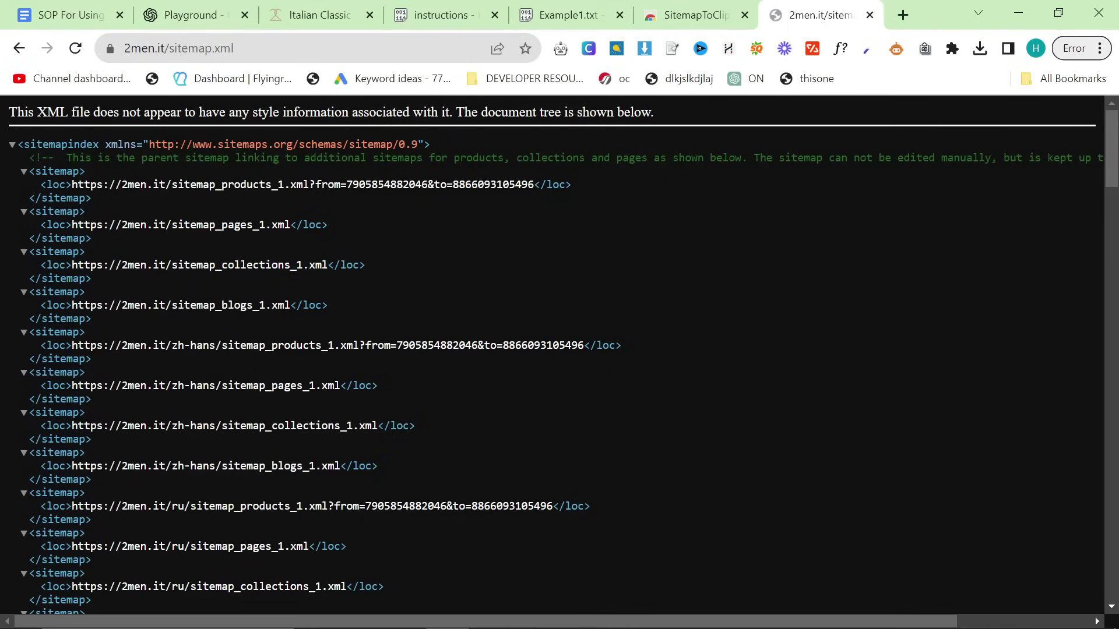
left_click(397, 59)
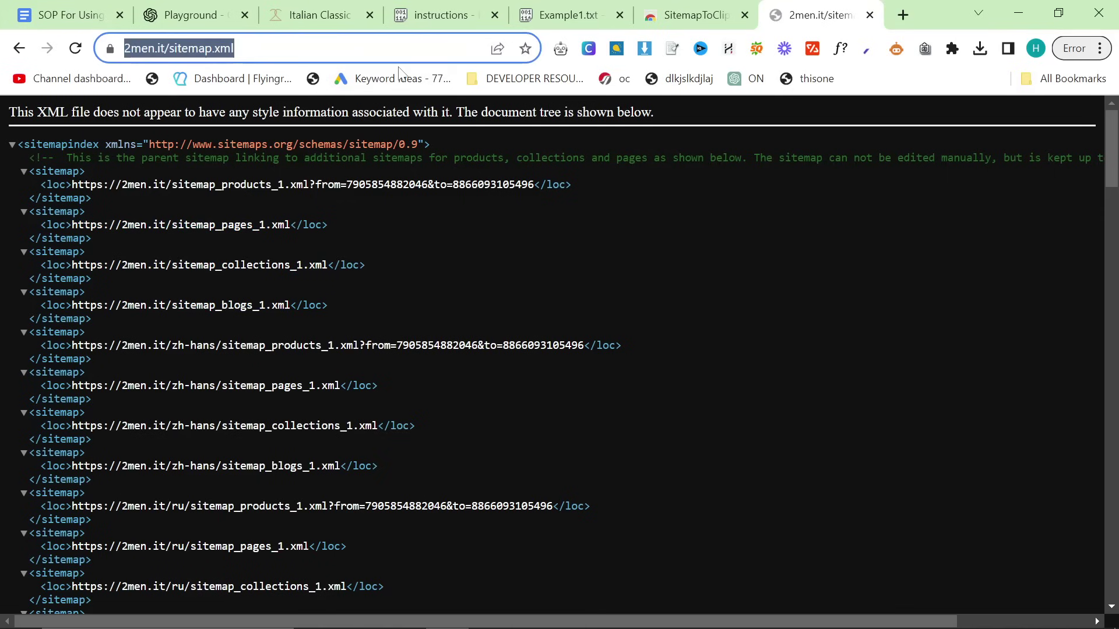
key("ctrl+v")
key("Return")
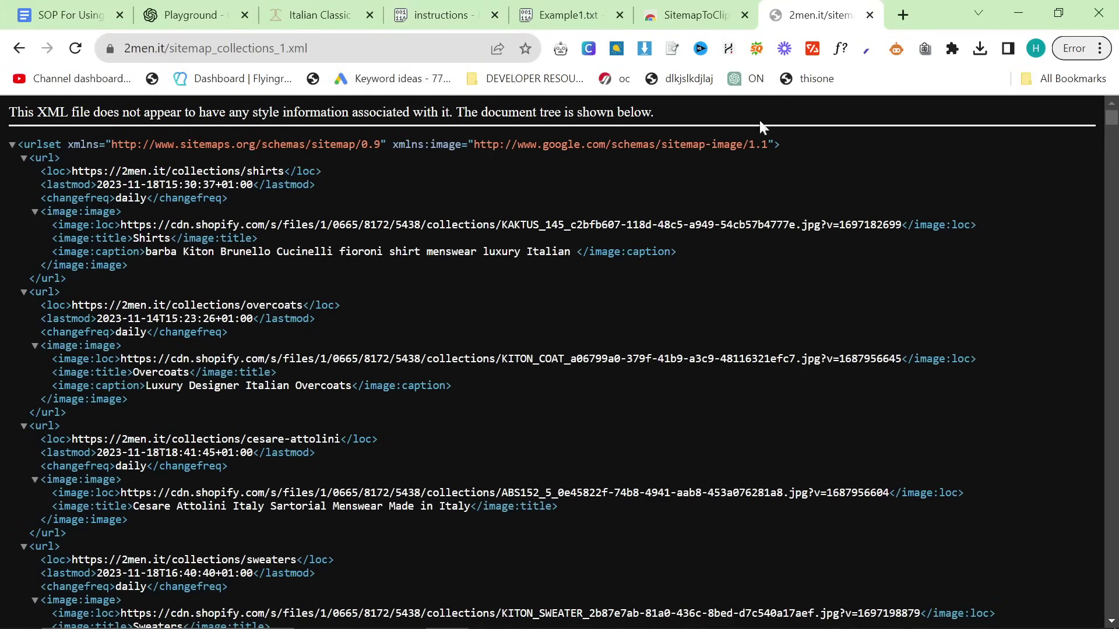
scroll(416, 353, "down", 7)
scroll(416, 353, "up", 6)
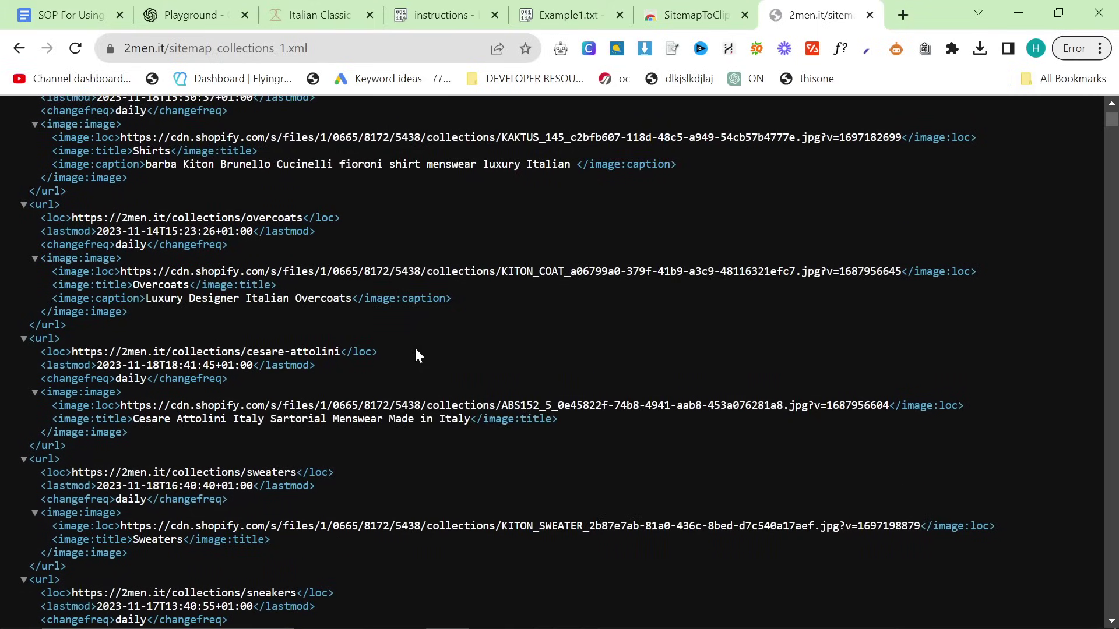
scroll(341, 364, "up", 2)
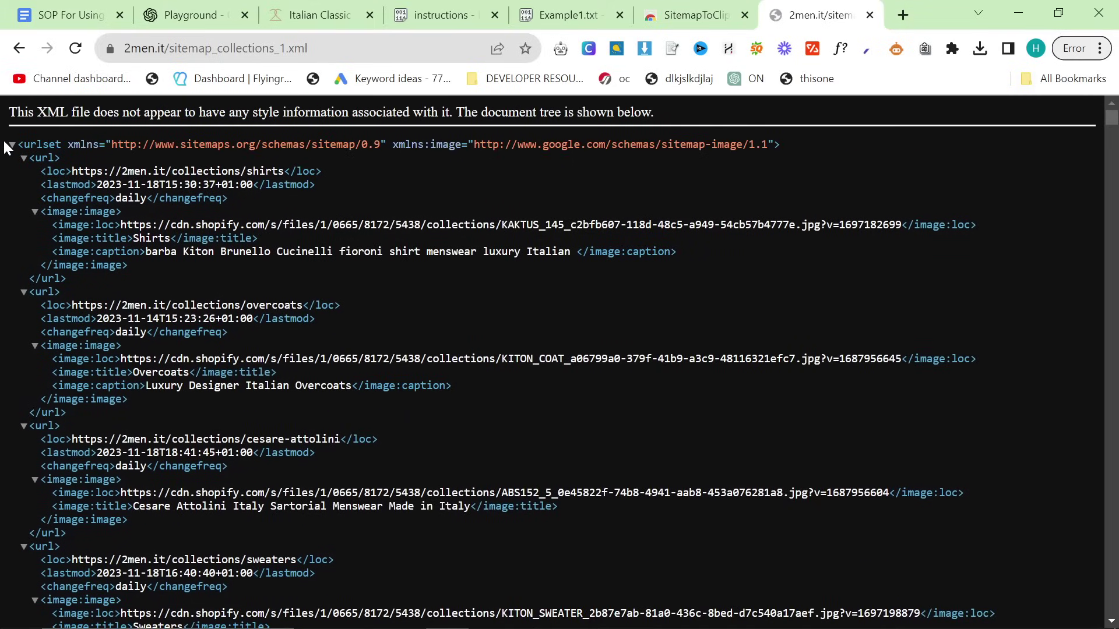
left_click_drag(6, 148, 428, 372)
left_click(432, 385)
scroll(435, 384, "down", 3)
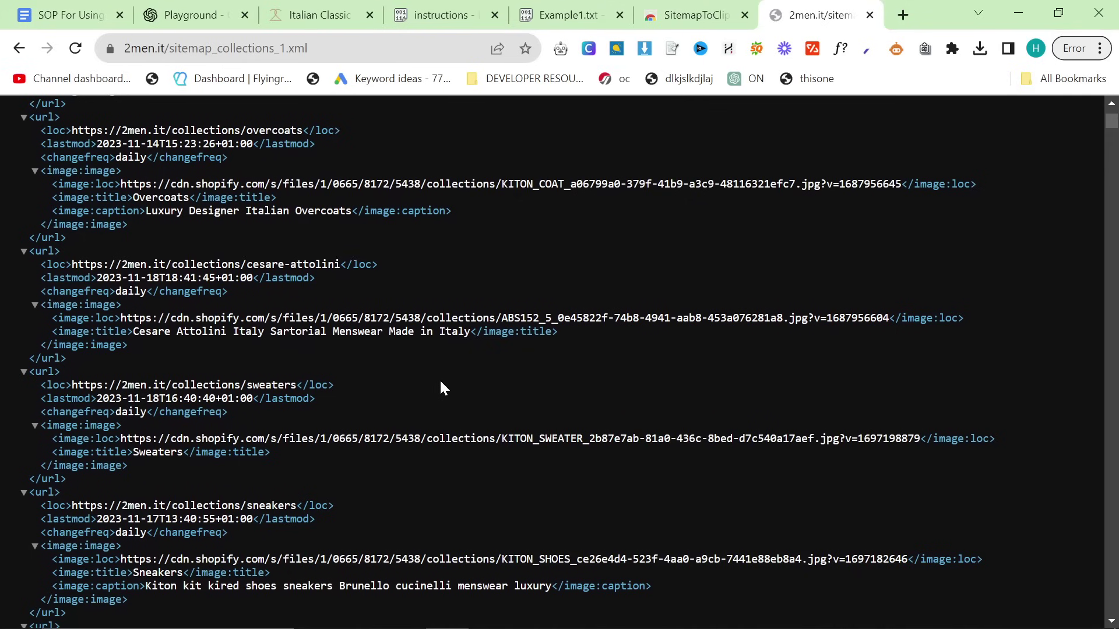
scroll(757, 312, "up", 3)
left_click(980, 48)
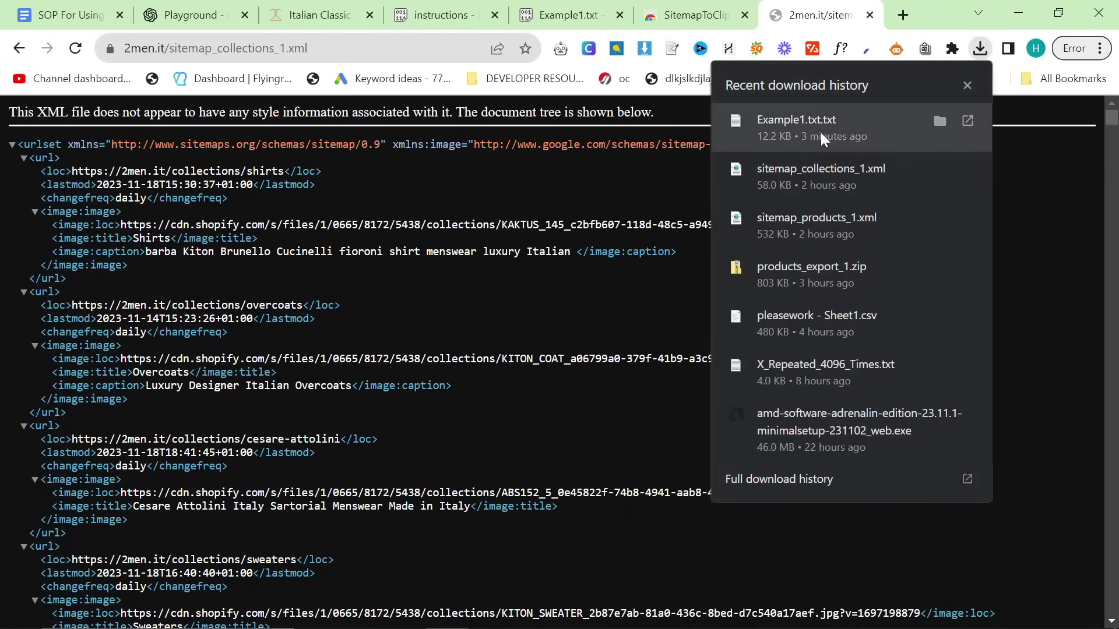
left_click(669, 149)
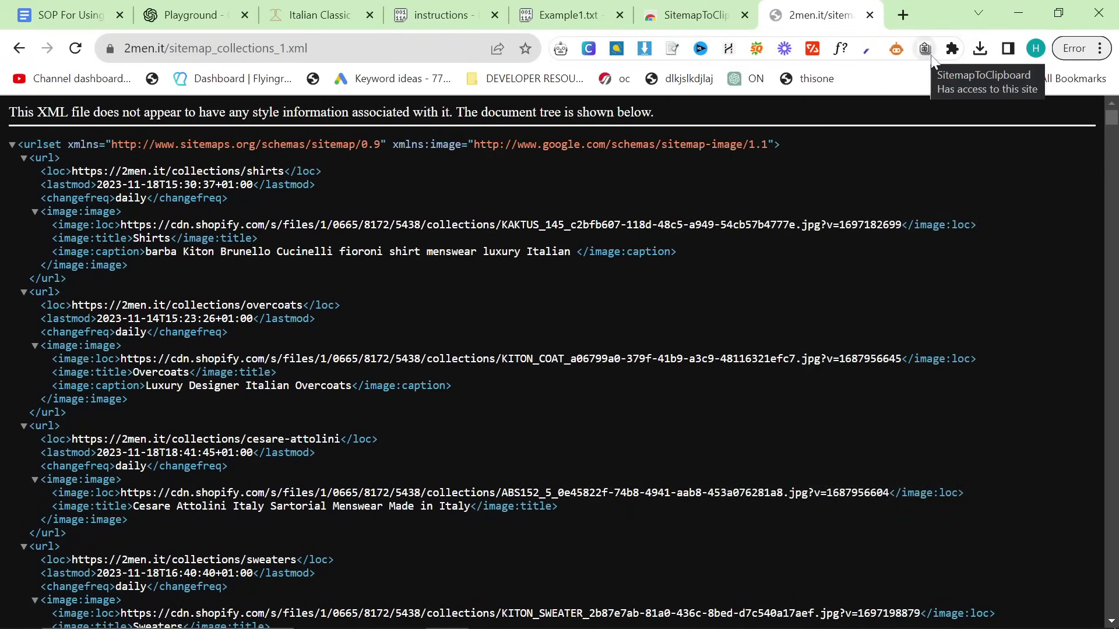
Step: Check the installed extensions and copy the collections sitemap's links with SitemapToClipboard
left_click(953, 49)
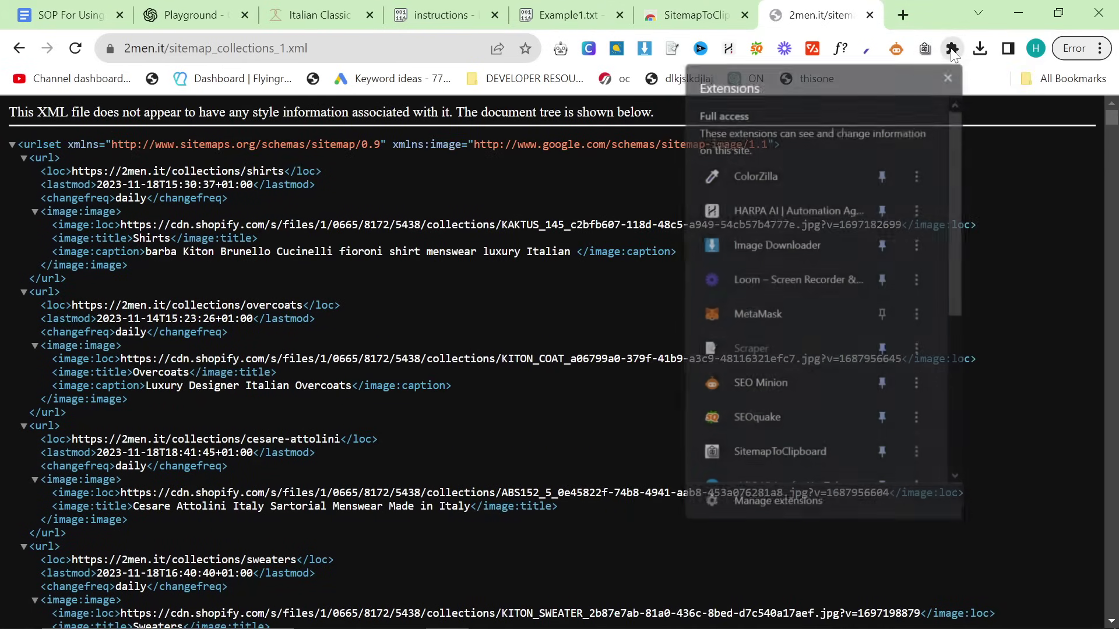
scroll(862, 255, "down", 3)
scroll(859, 246, "up", 3)
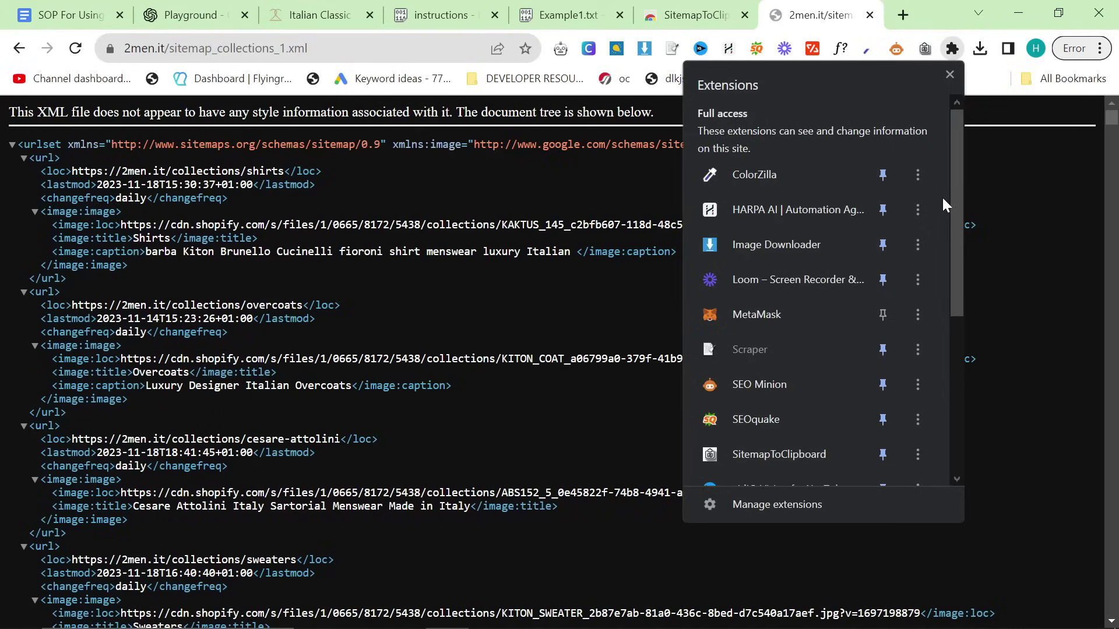
left_click(996, 210)
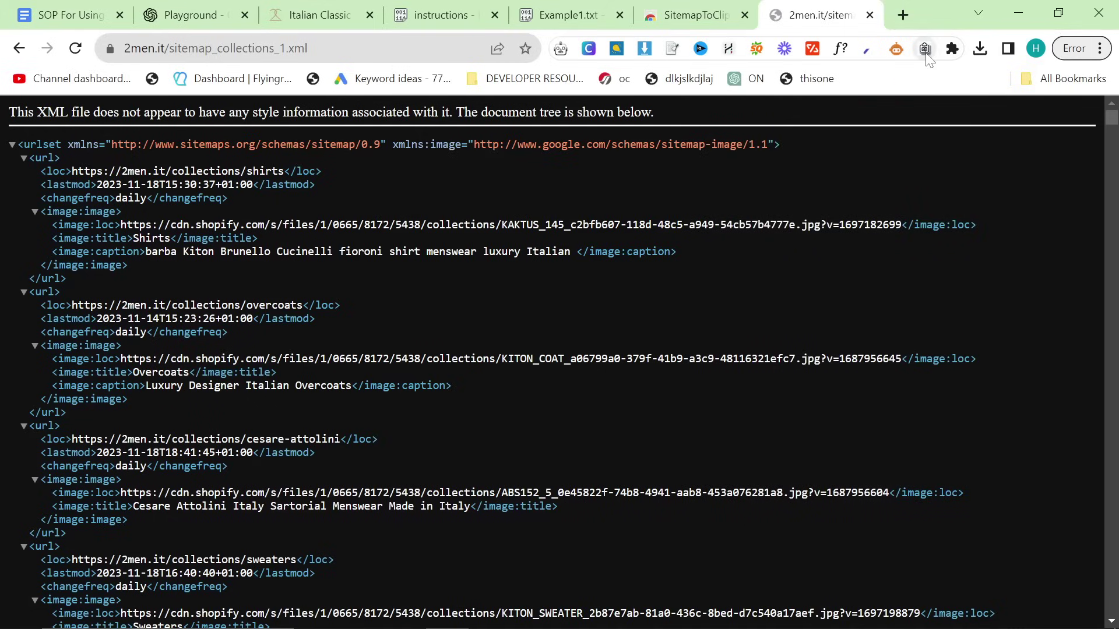
left_click(925, 49)
left_click(880, 88)
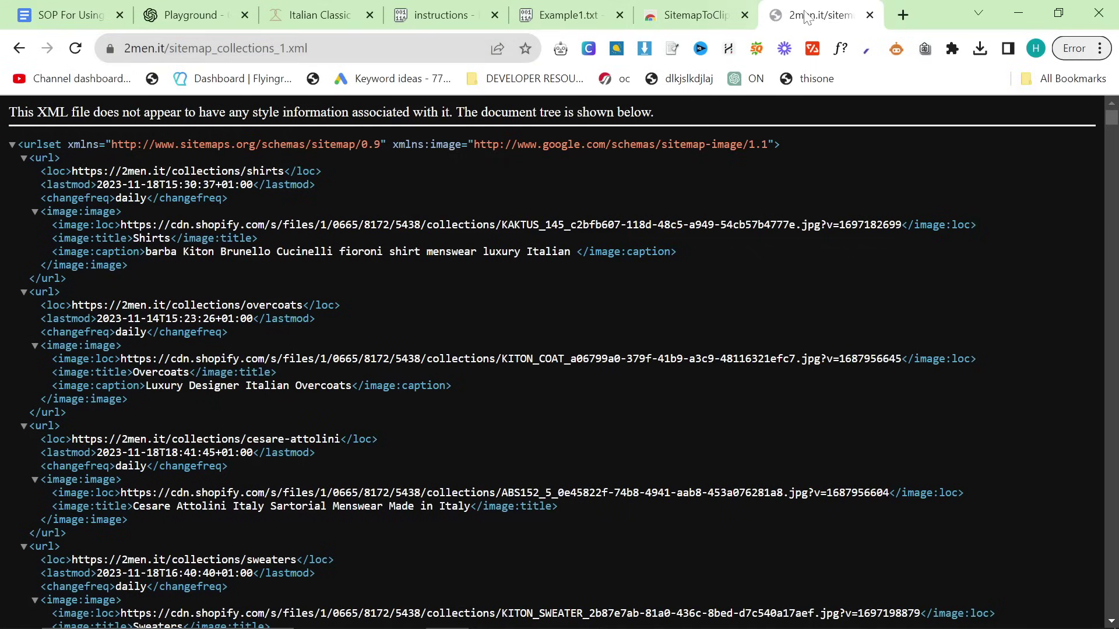
Step: Switch to Notepad, replace its text with the copied collection links and delete the unwanted block of lines at the end
key("alt+Tab")
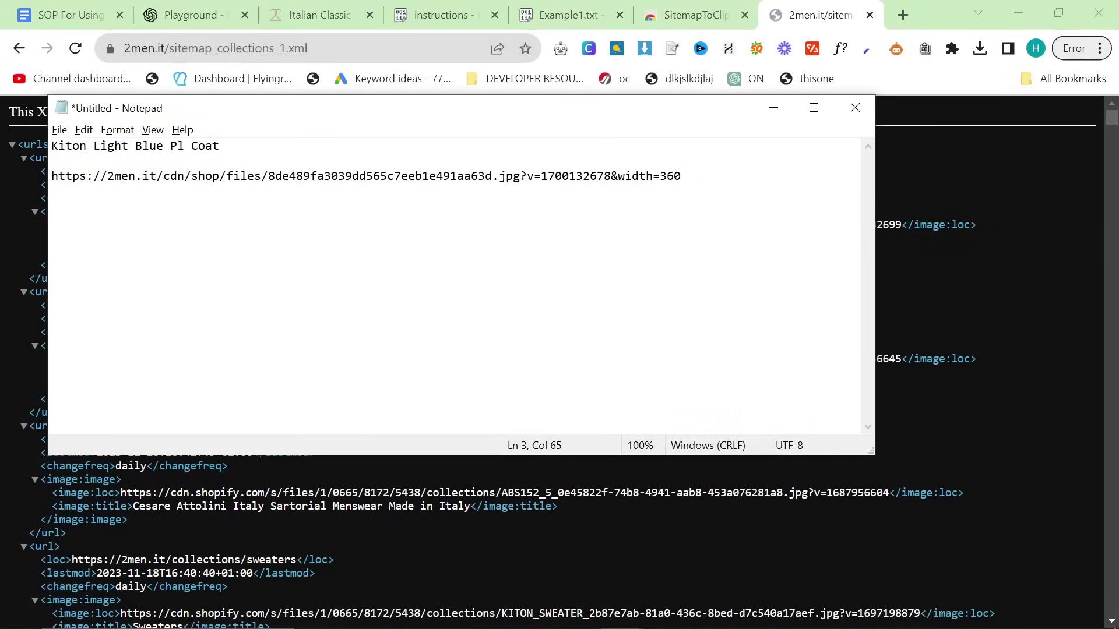
key("ctrl+a")
key("ctrl+v")
left_click_drag(184, 418, 52, 207)
key("Delete")
scroll(455, 286, "up", 10)
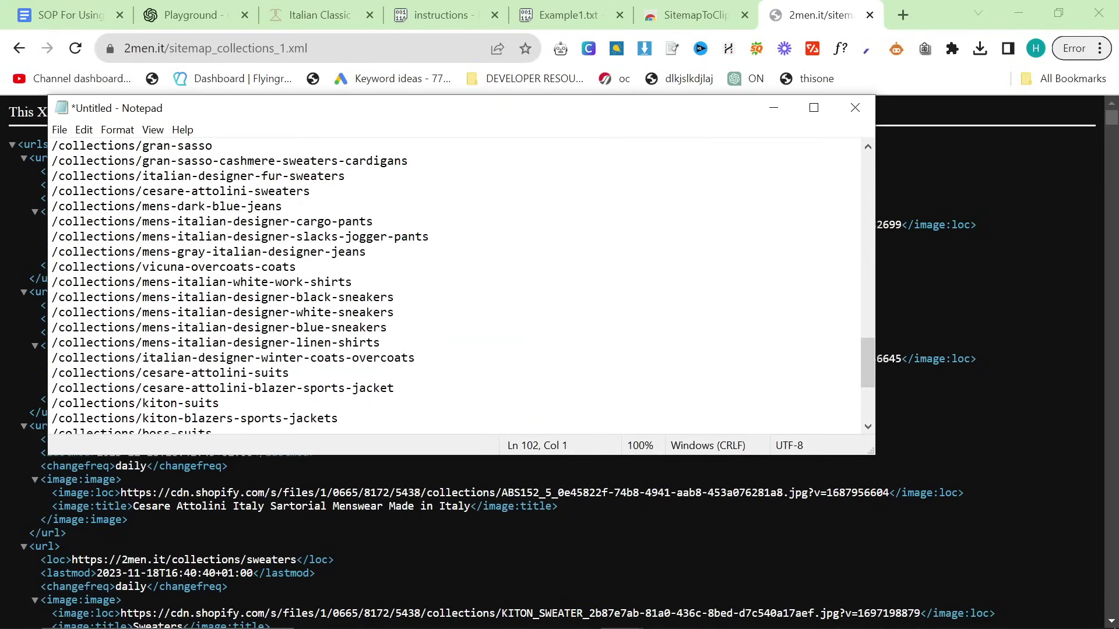
Step: Copy all the collection links from Notepad and submit them in the Playground thread as the article's internal links
key("ctrl+a")
key("alt+Tab")
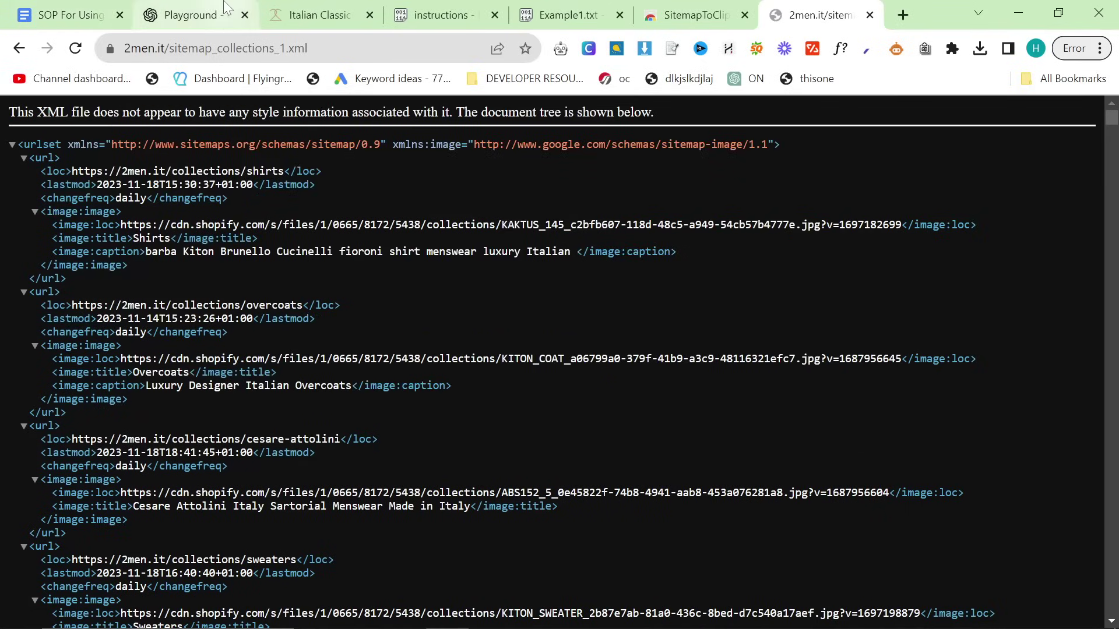
left_click(226, 8)
key("ctrl+v")
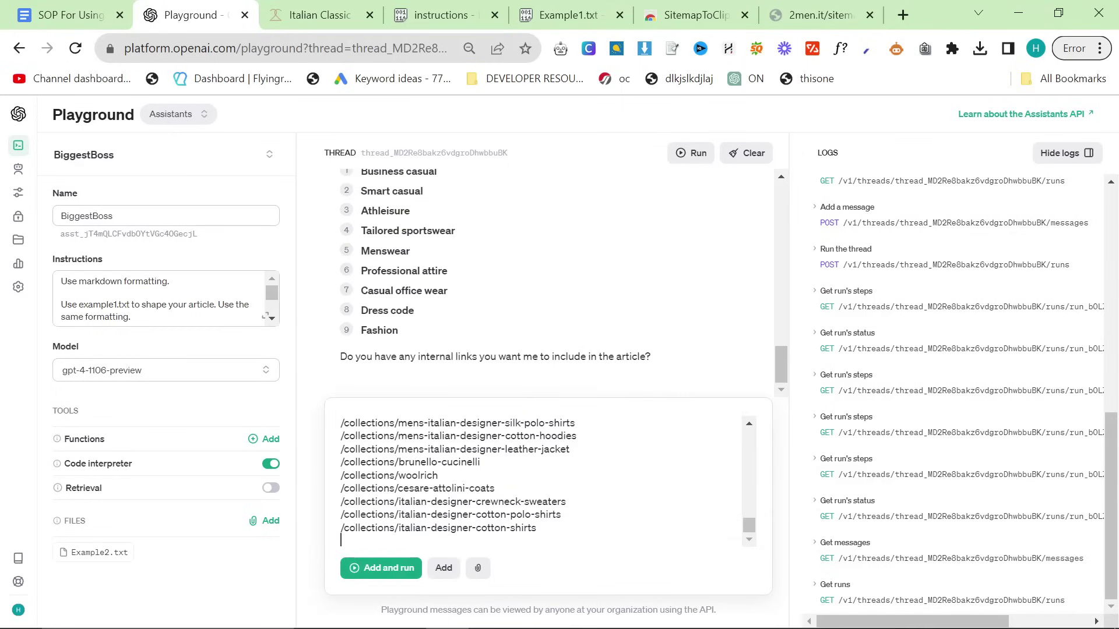
scroll(443, 484, "up", 10)
left_click(406, 573)
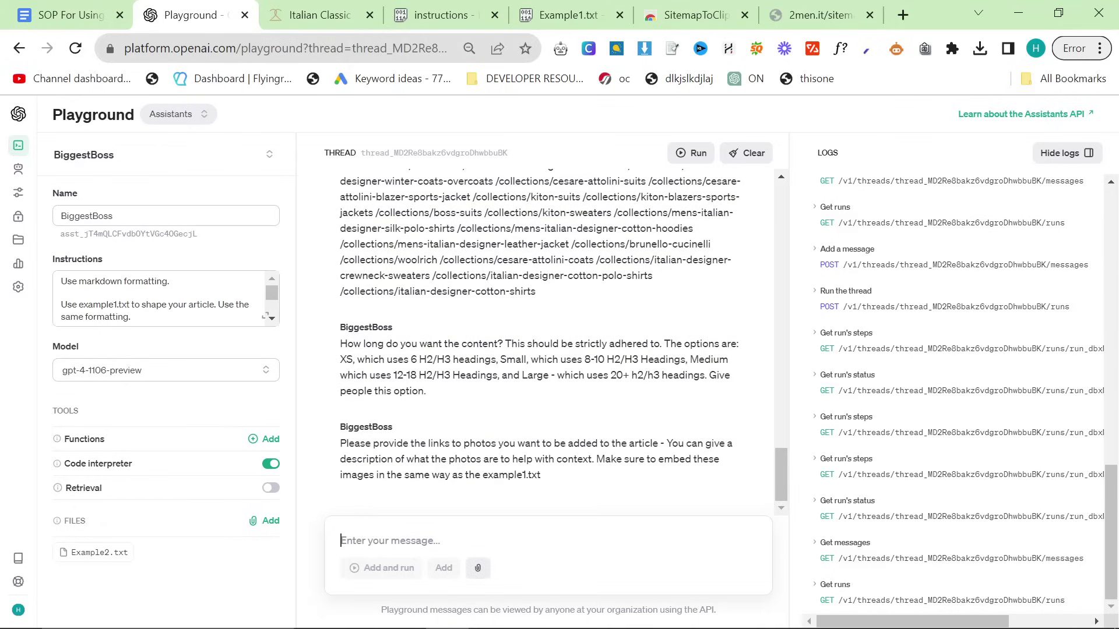
Step: Examine the assistant's questions about content length and photo links, and glance at the link list in Notepad
left_click_drag(499, 343, 426, 391)
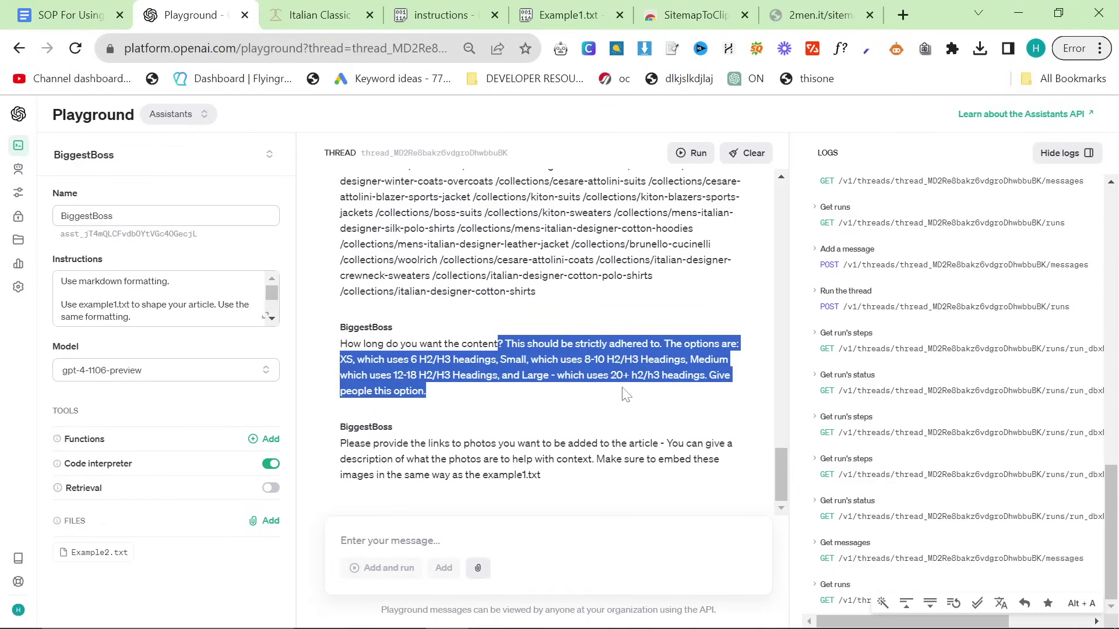
left_click(441, 513)
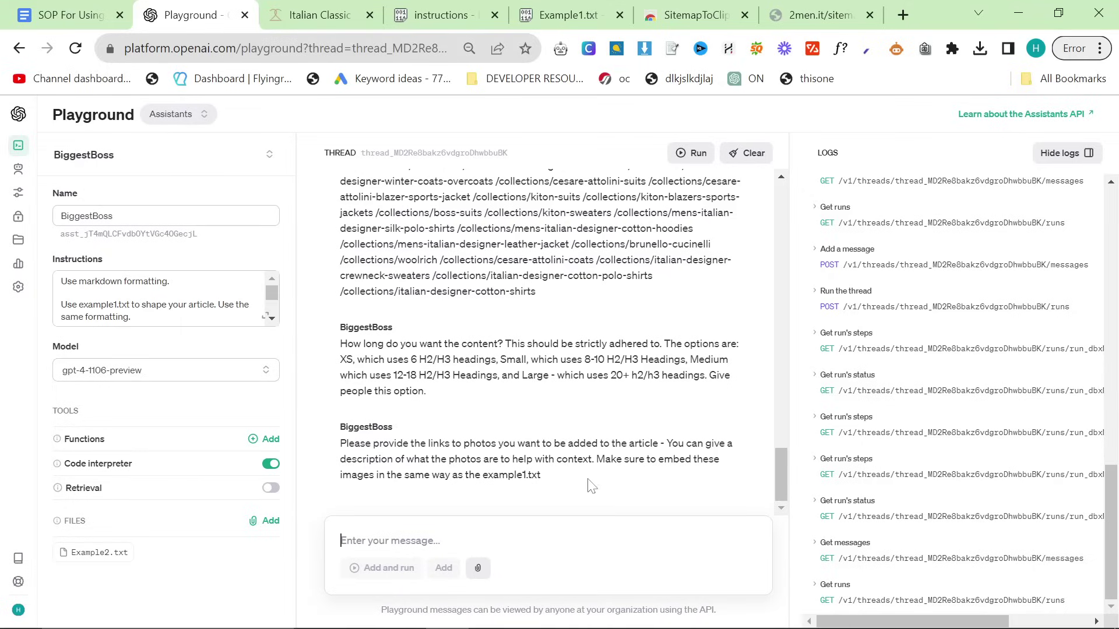
left_click_drag(591, 485, 340, 424)
left_click(544, 476)
left_click_drag(493, 443, 340, 424)
left_click(544, 476)
left_click_drag(544, 476, 340, 325)
key("alt+Tab")
key("Escape")
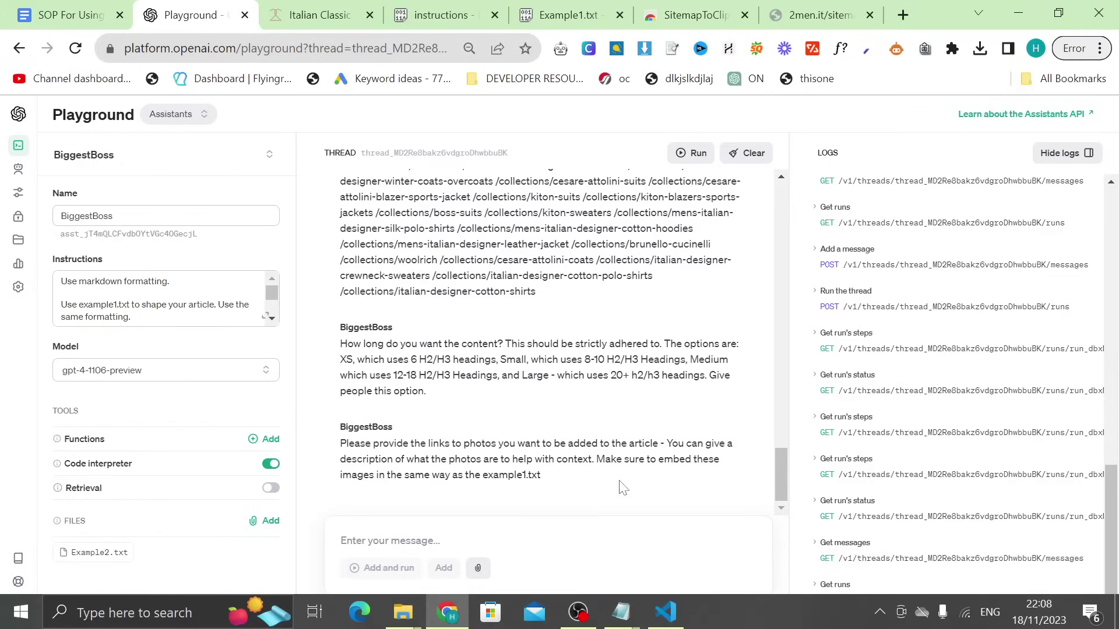
key("alt+Tab")
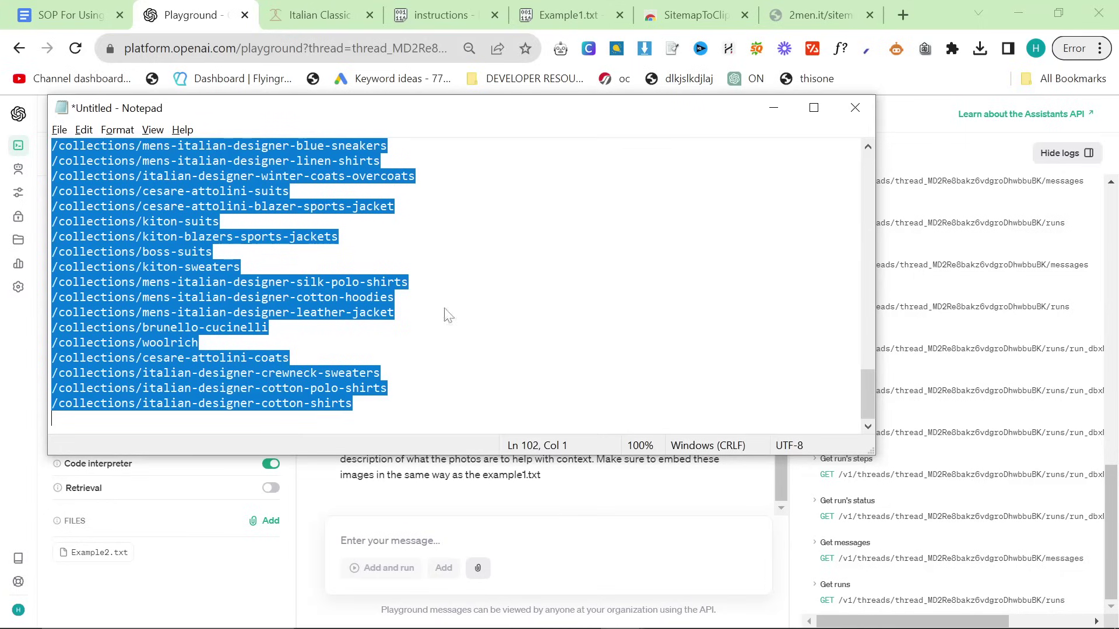
key("alt+Tab")
Step: Submit "Large - please ask me about the product photos again" in answer to the content length question and read the reply
left_click_drag(446, 399, 341, 344)
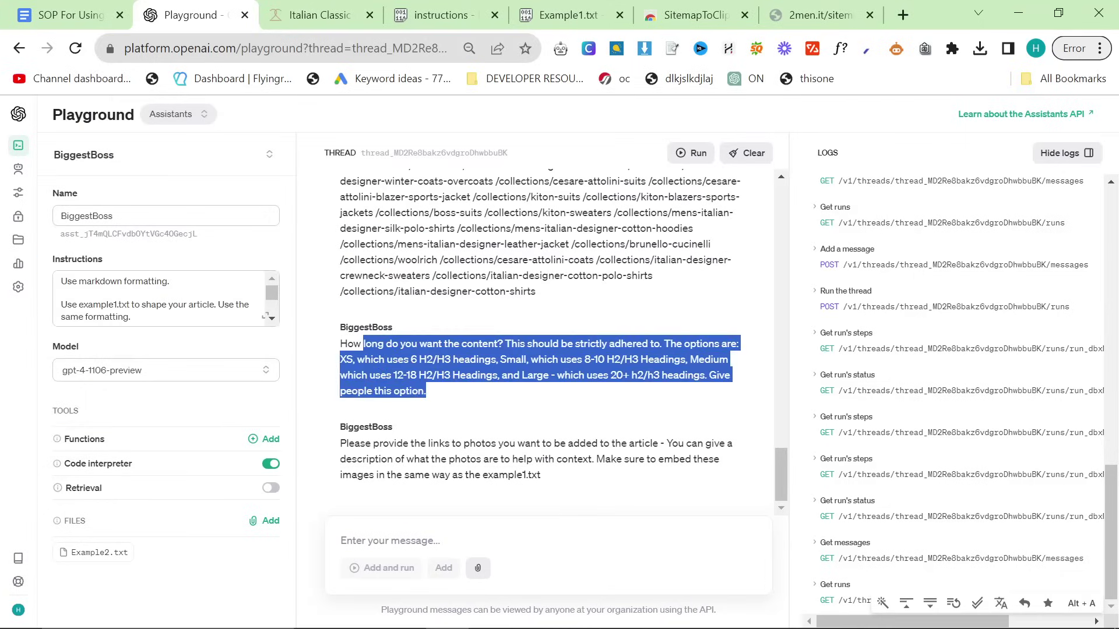
left_click(408, 540)
type("Large - please ask")
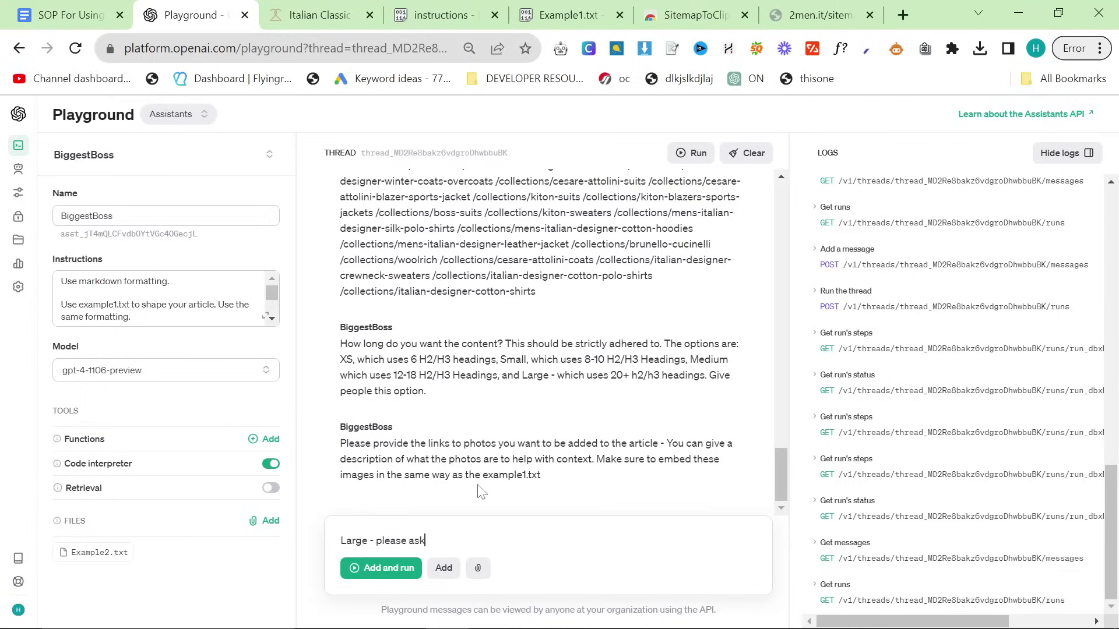
type("hotos again")
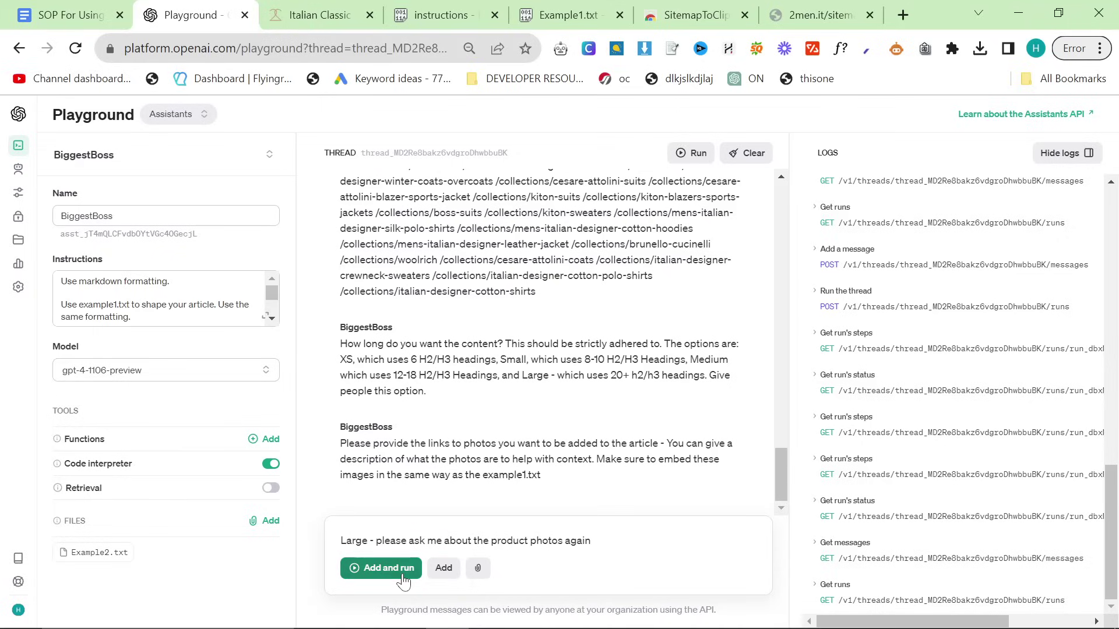
left_click(382, 568)
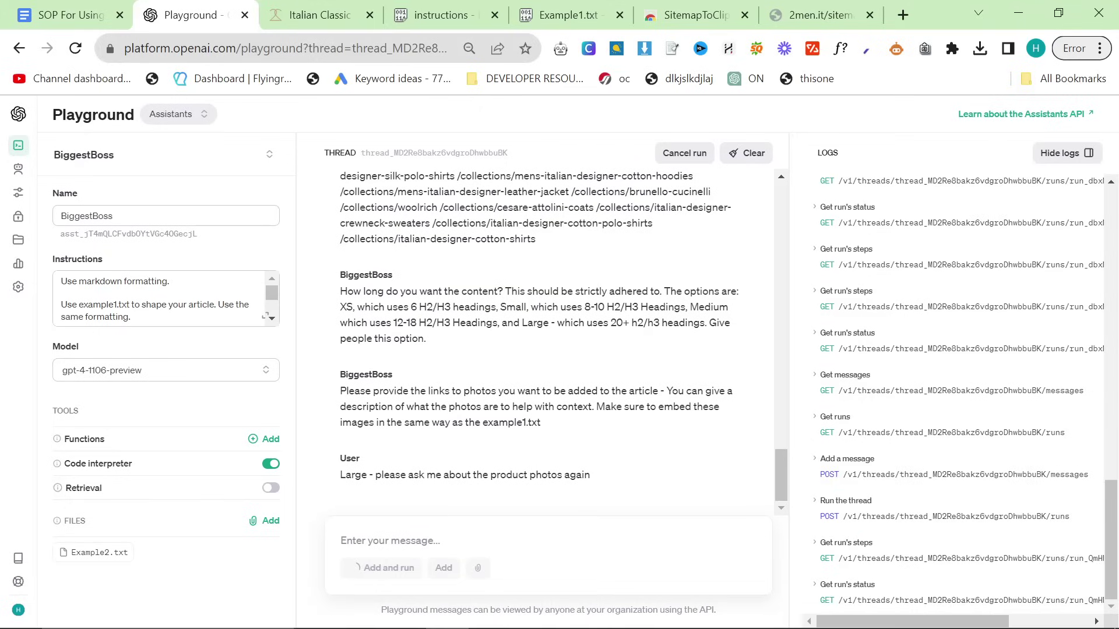
scroll(489, 477, "up", 7)
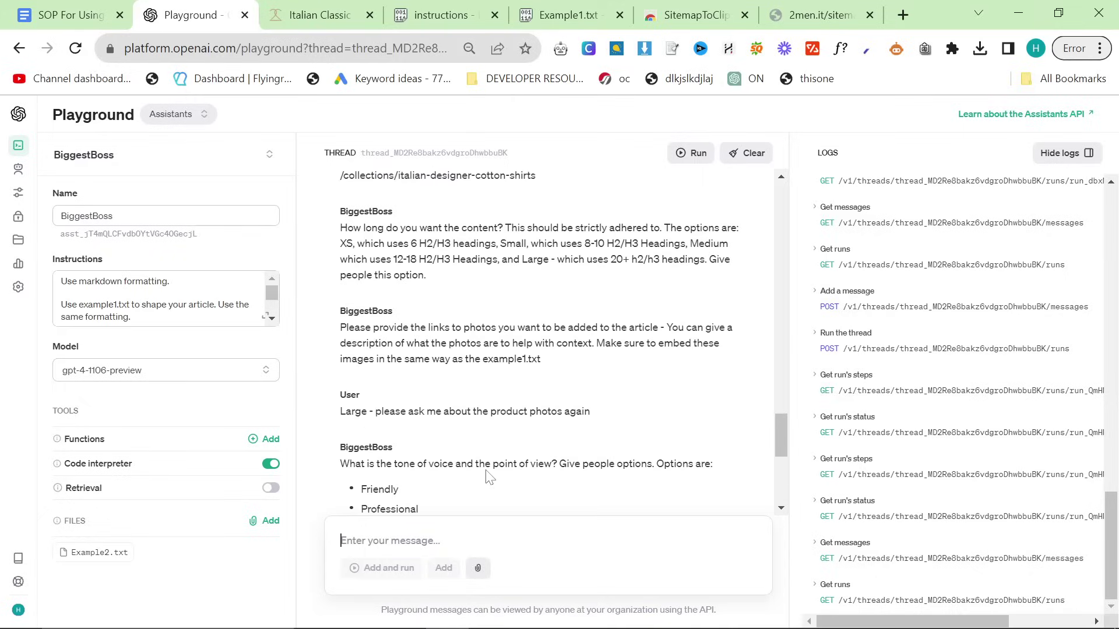
scroll(489, 476, "down", 3)
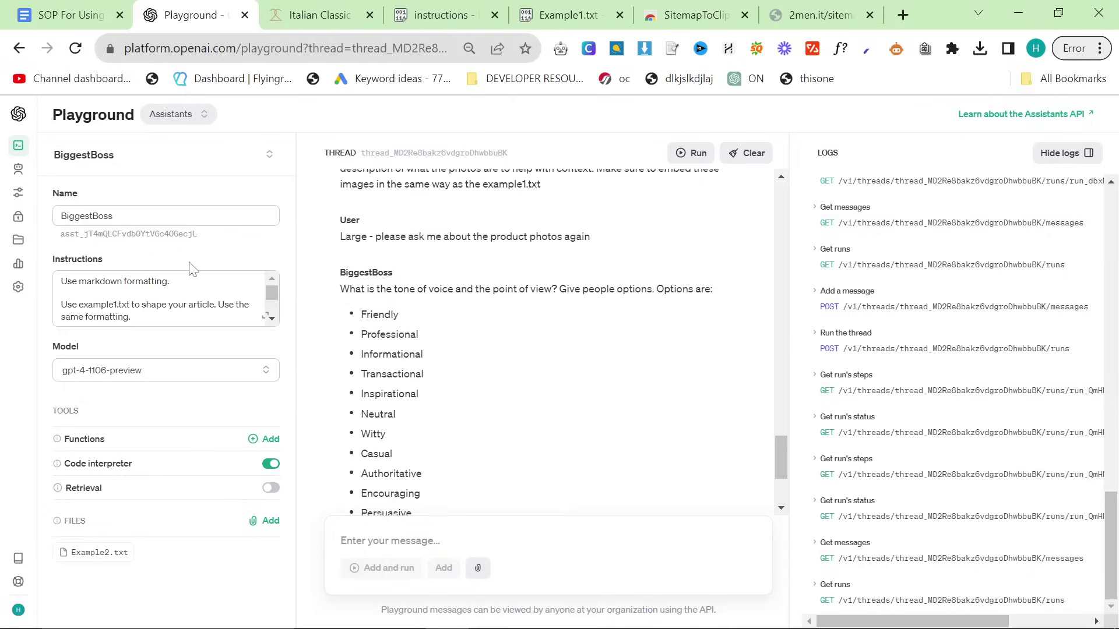
Step: Reopen the Playground with an empty thread for the BiggestBoss assistant and submit /start
left_click(51, 170)
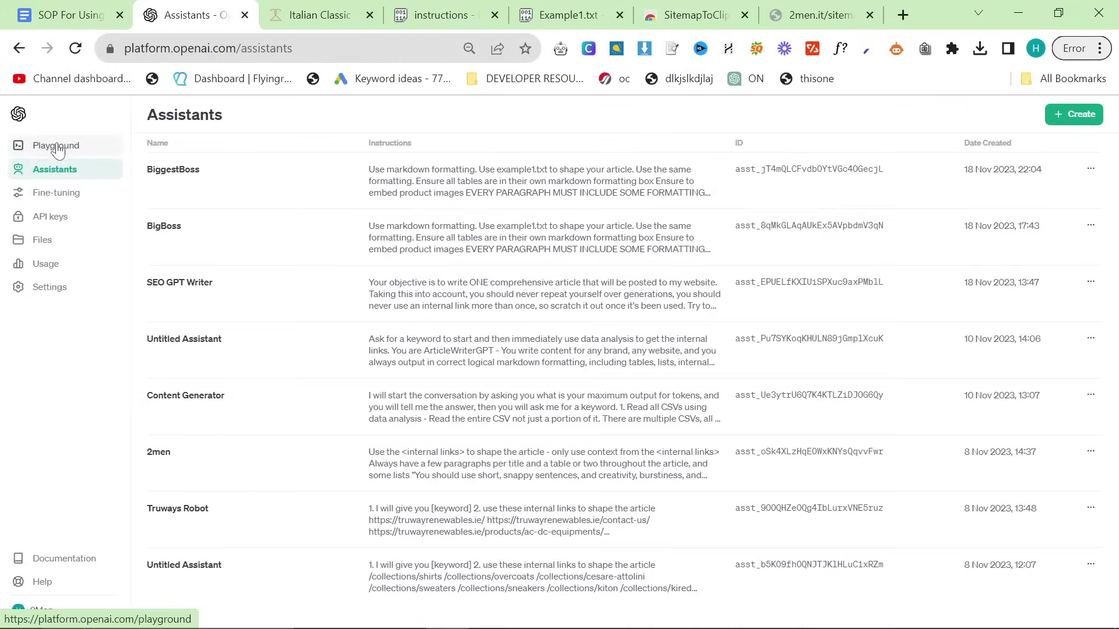
left_click(58, 149)
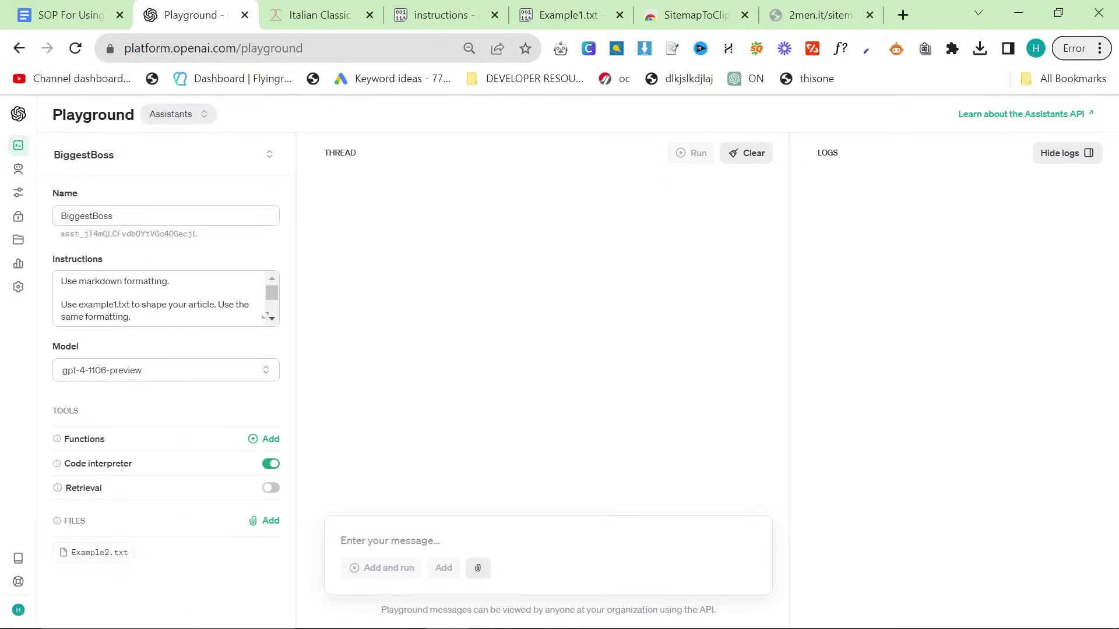
type("/start")
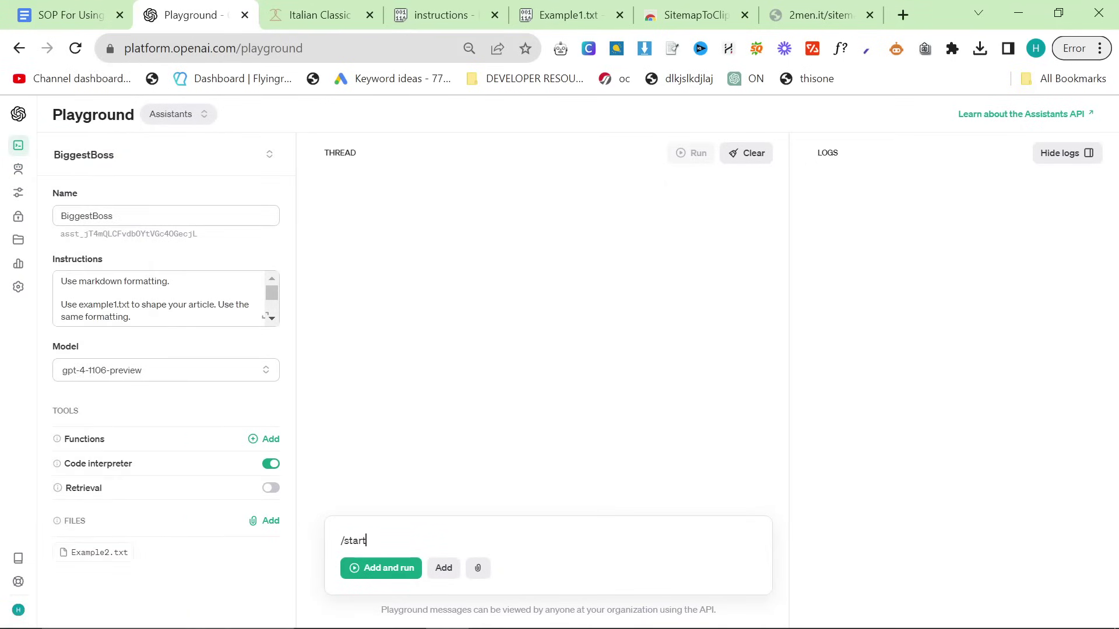
left_click(390, 570)
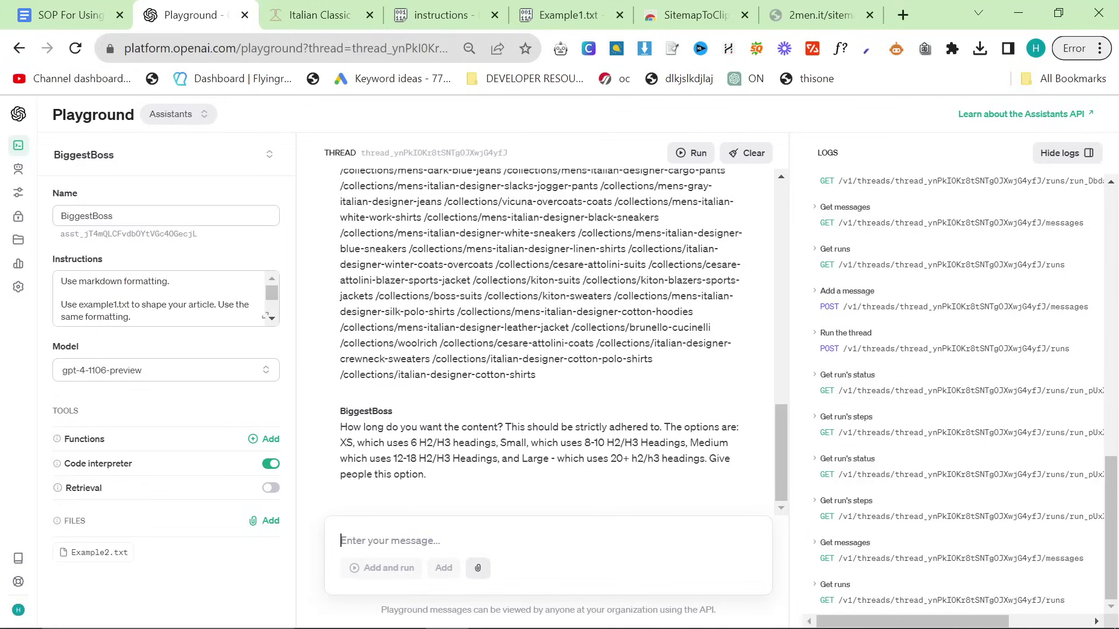
Step: Submit "Large" as the content length and review the assistant's request for photo links
type("Large")
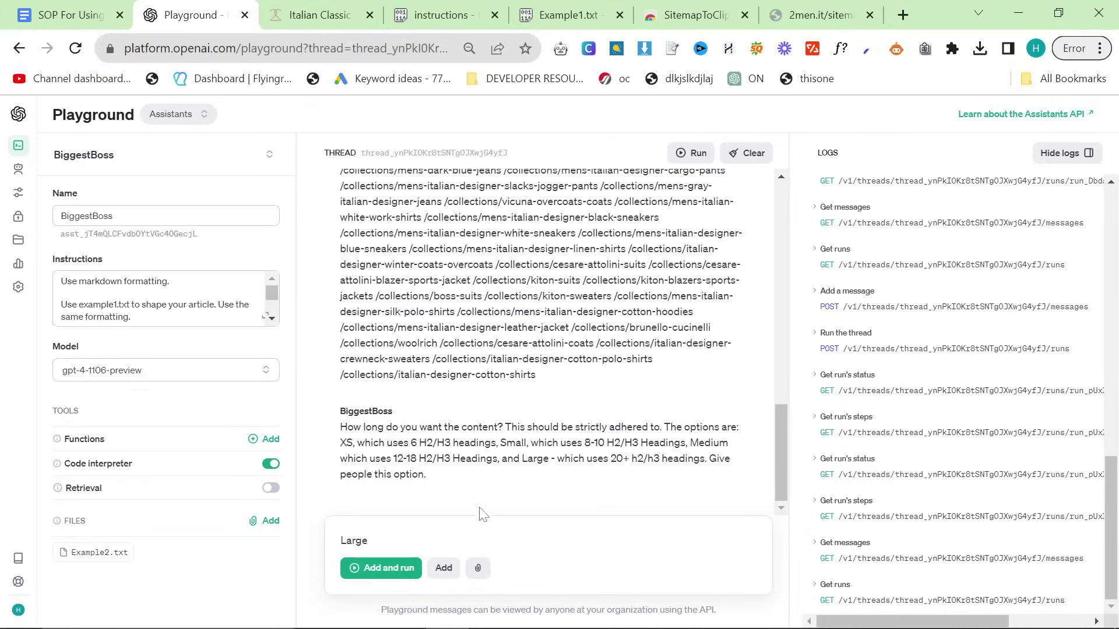
left_click(376, 569)
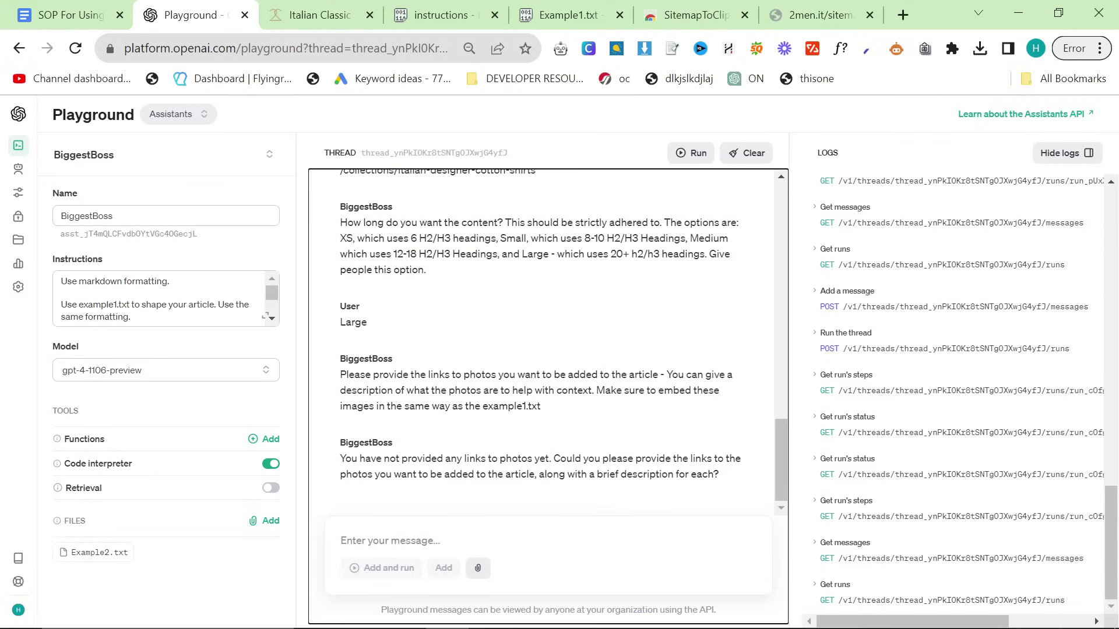
left_click_drag(756, 482, 348, 359)
left_click(571, 403)
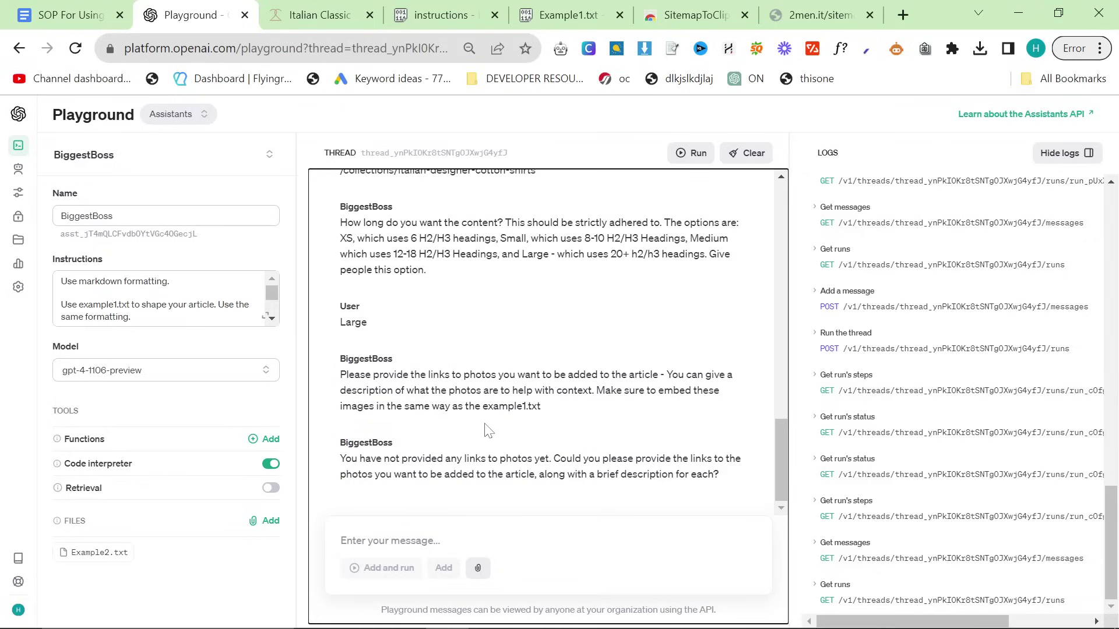
Step: Switch to the SOP document and read item 9 on product images, product links, titles and the scraping tool
key("alt+Tab")
left_click(302, 265)
left_click(99, 14)
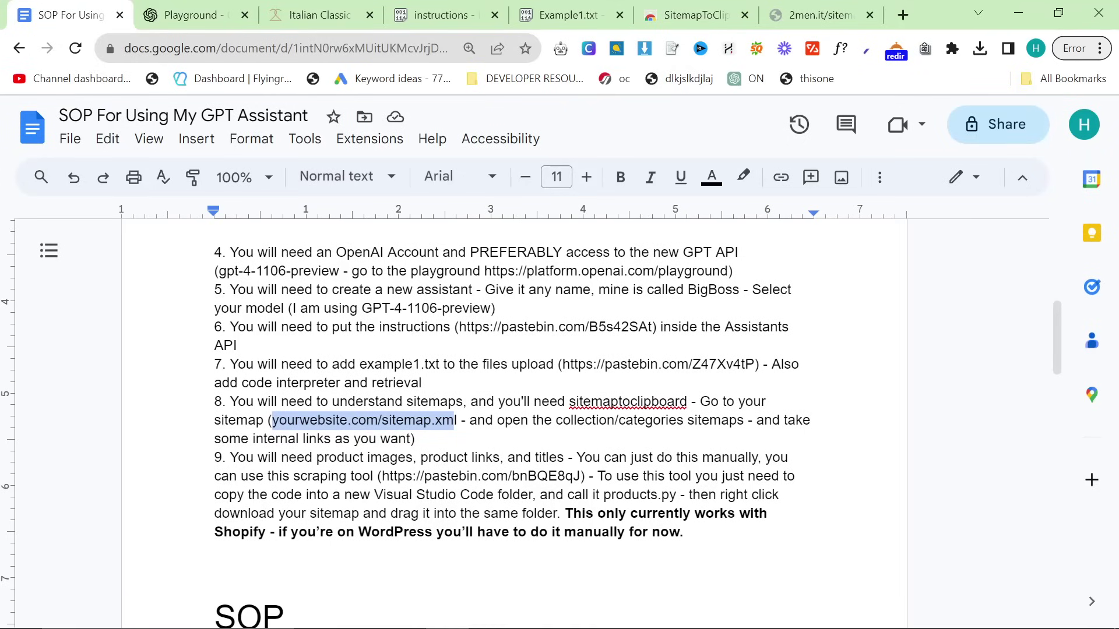
left_click_drag(227, 457, 758, 458)
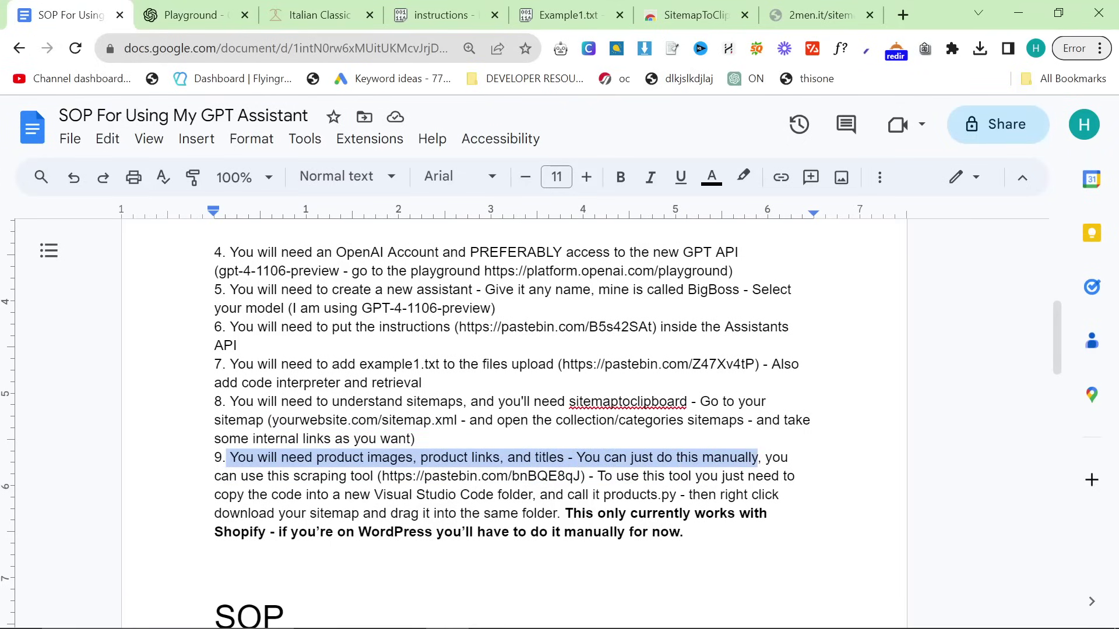
left_click_drag(383, 476, 688, 457)
left_click(551, 456)
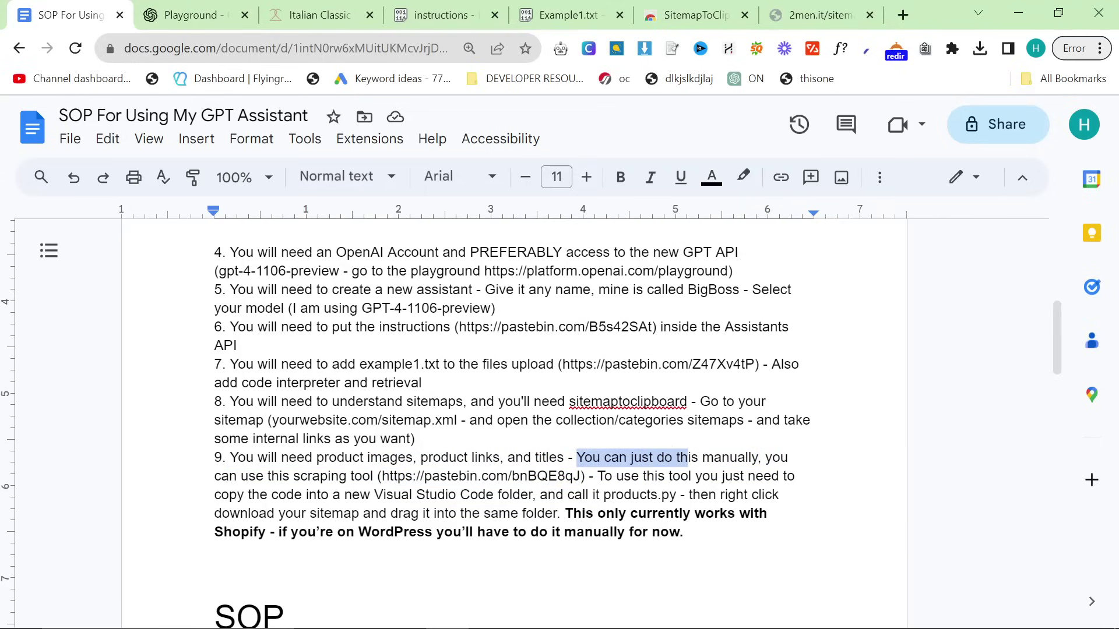
left_click(693, 457)
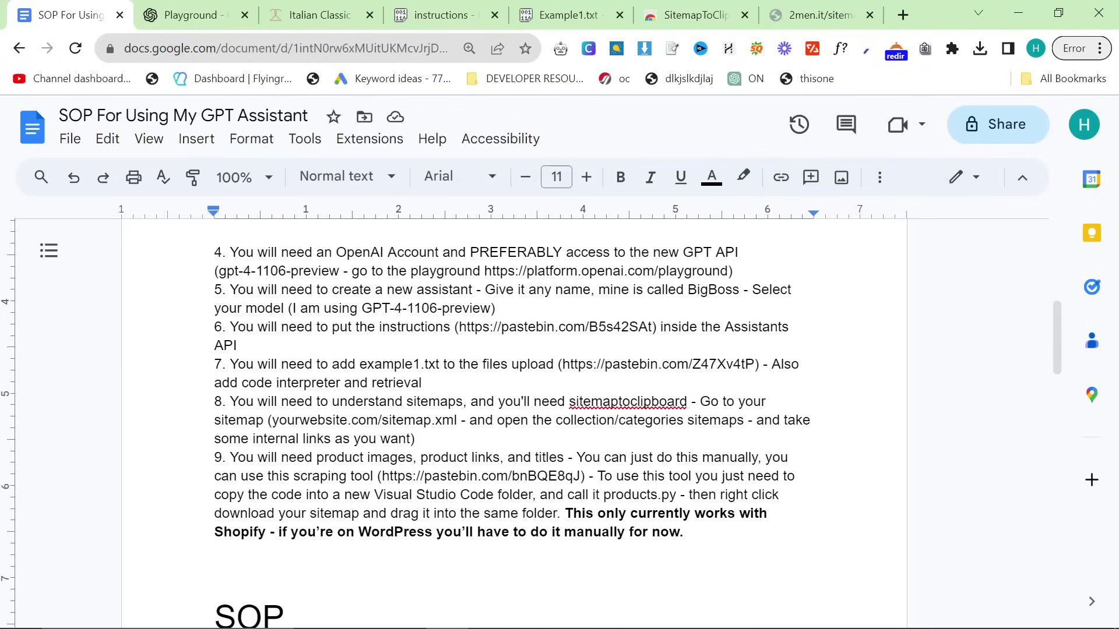
Step: Open pastebin.com/bnBQE8qJ in a new tab and place that tab directly after the SOP document's tab
left_click(901, 15)
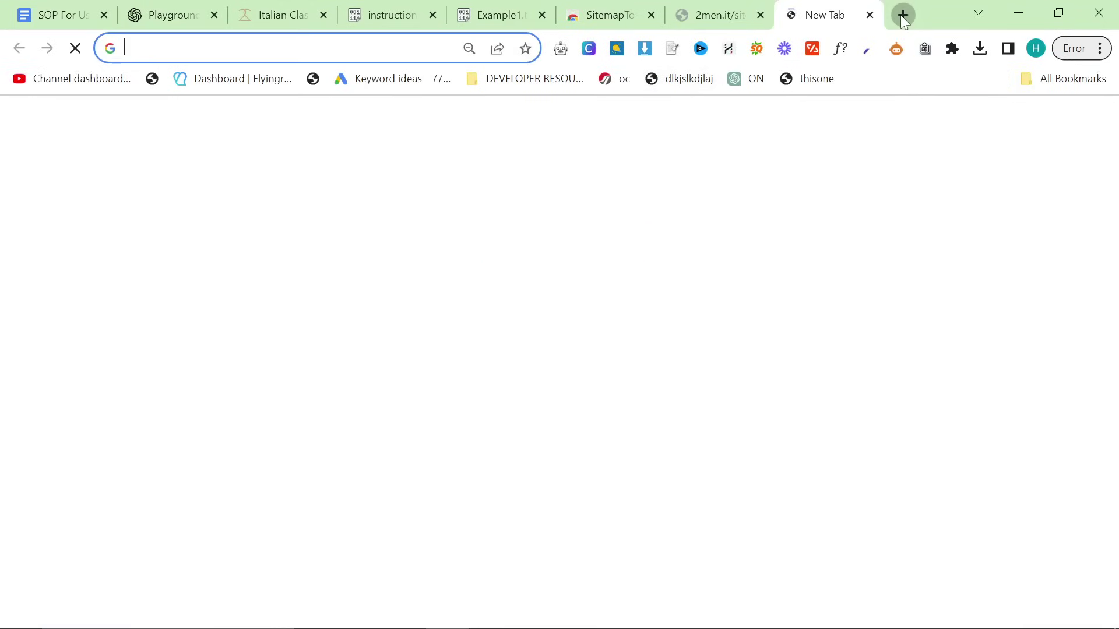
type("pastebin.com/bnBQE8qJ")
key("Return")
left_click_drag(815, 15, 140, 9)
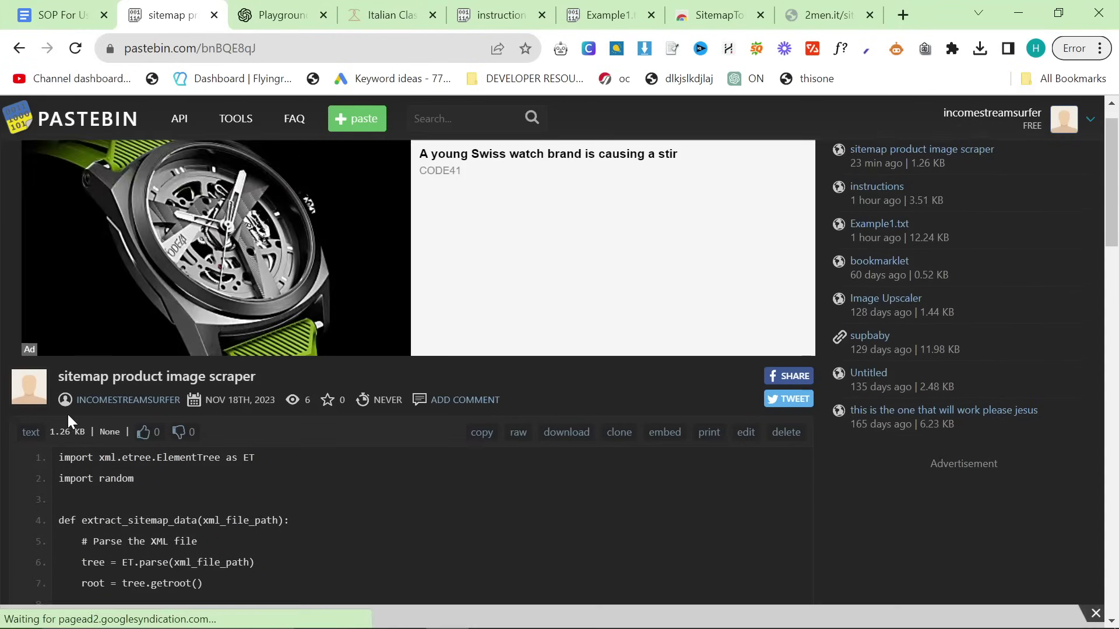
Step: Copy the full sitemap product image scraper code from the Pastebin page and return to the SOP document
scroll(68, 413, "down", 2)
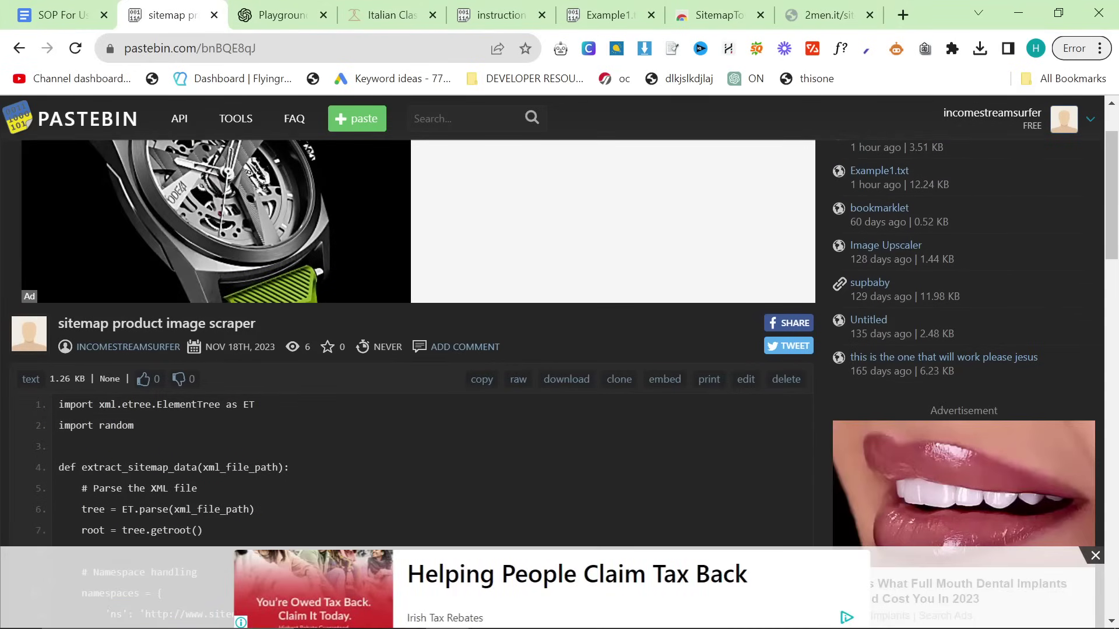
left_click(477, 394)
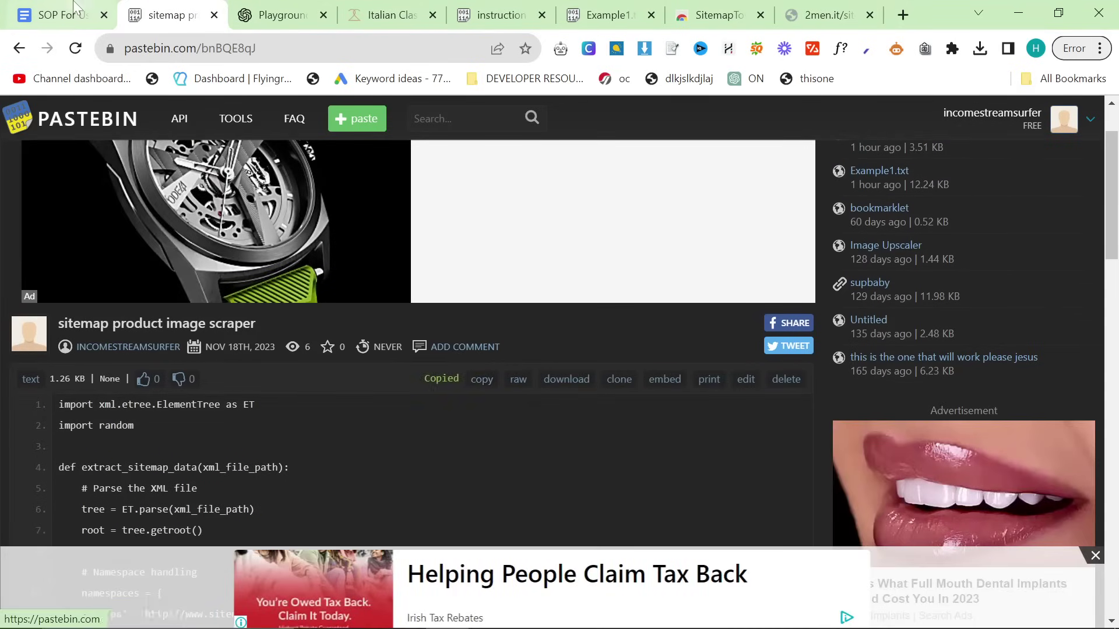
key("ctrl+1")
Step: Launch Visual Studio Code from the system search and maximize its window
key("super")
type("visual")
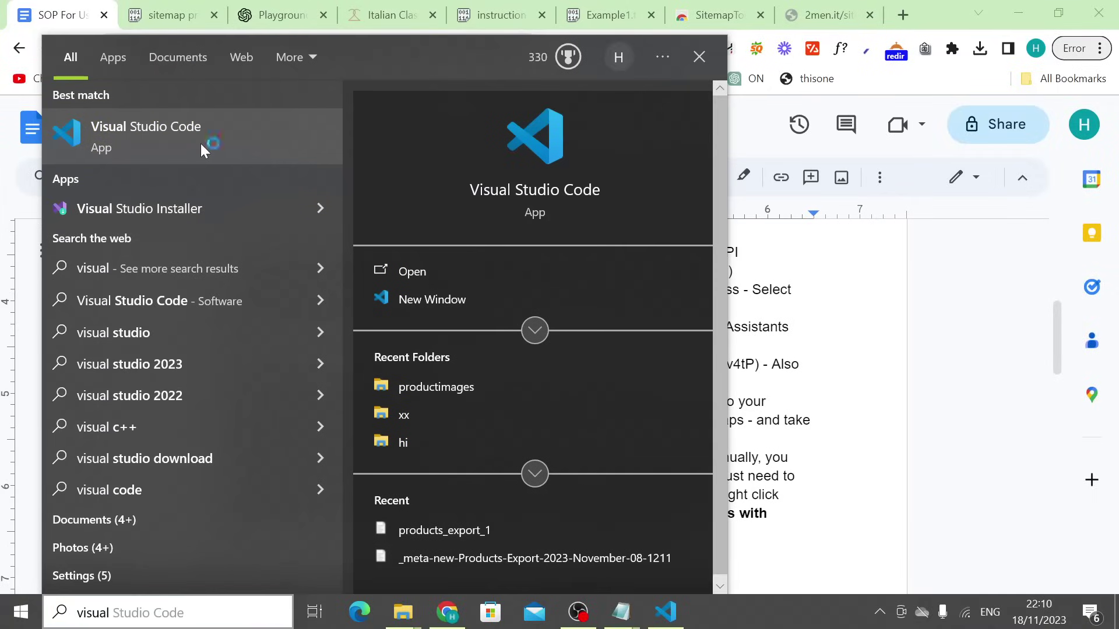
left_click(201, 144)
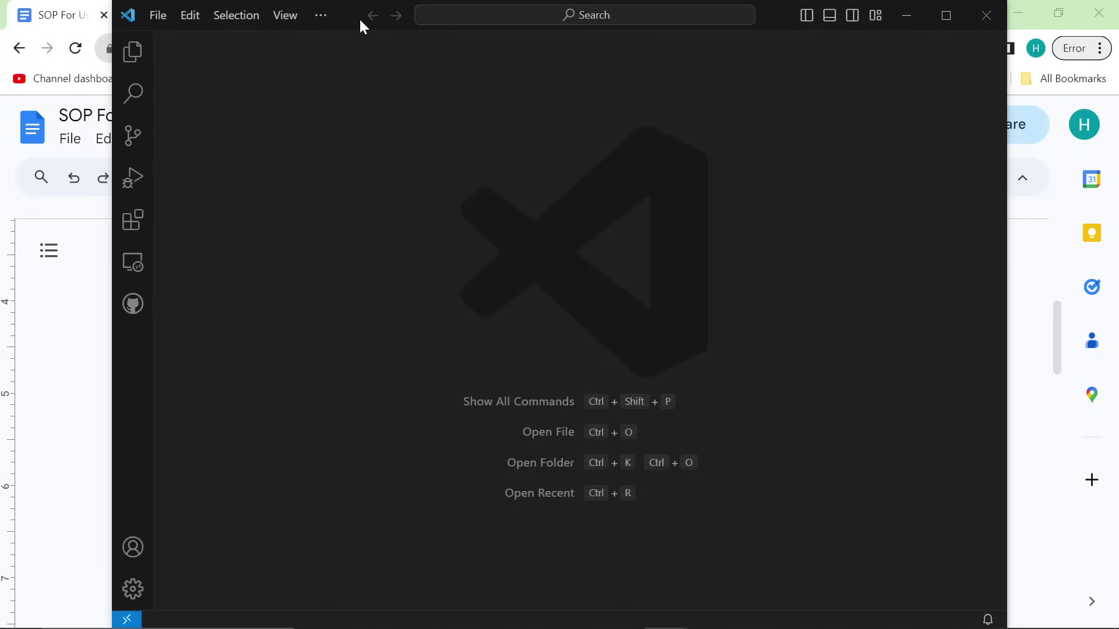
left_click(935, 21)
Step: Create a new folder named scraper in the user's home folder from the Open File dialog, and dismiss the dialog
left_click(54, 15)
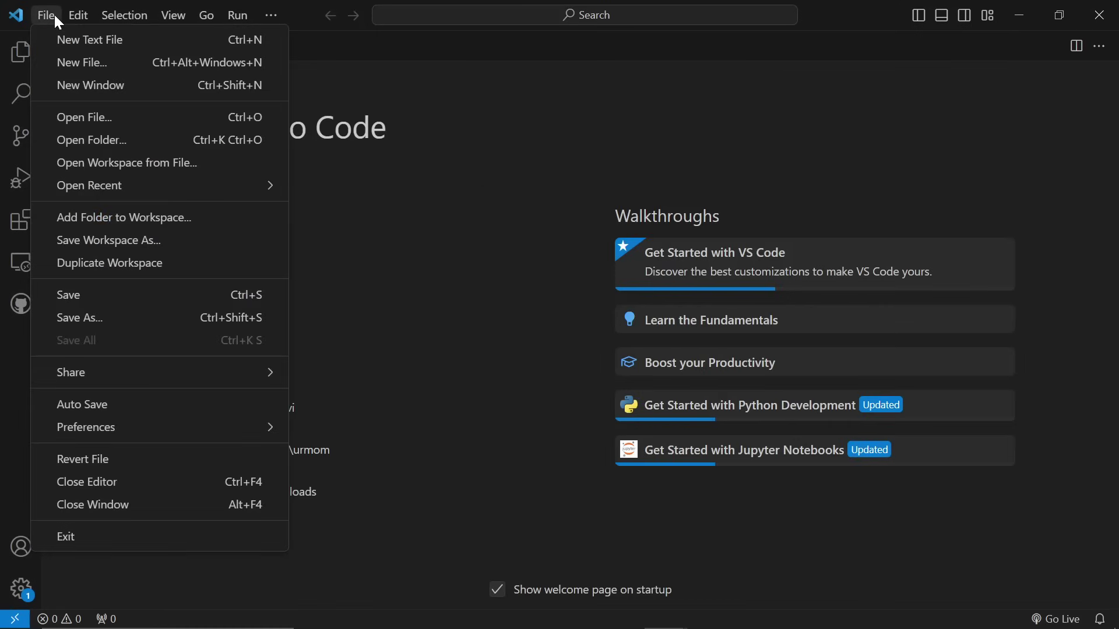
left_click(126, 117)
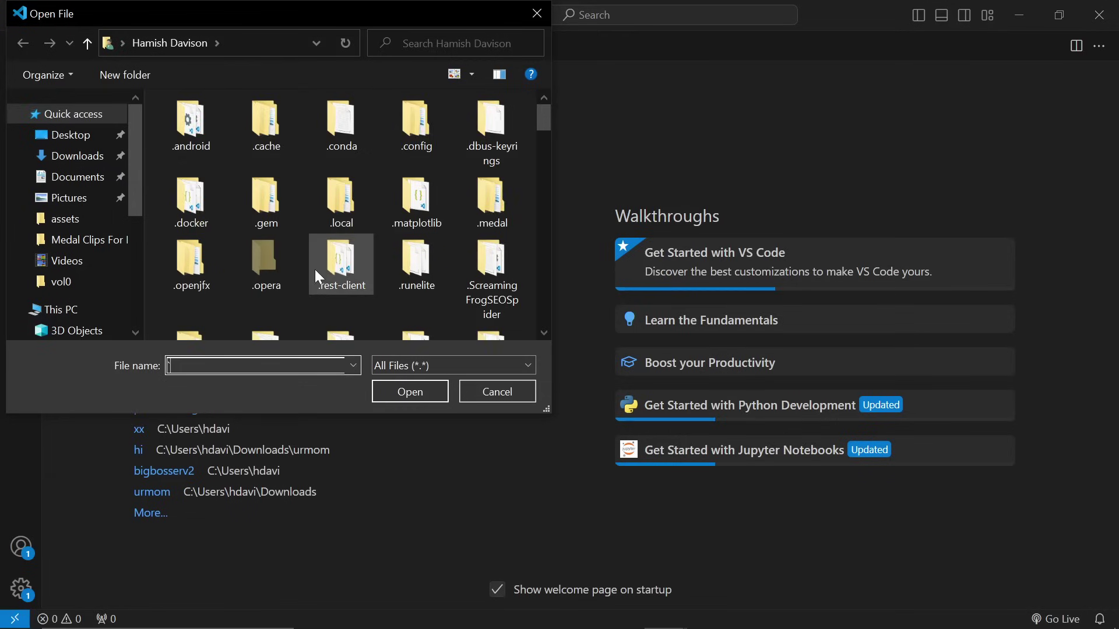
scroll(262, 267, "down", 3)
right_click(155, 251)
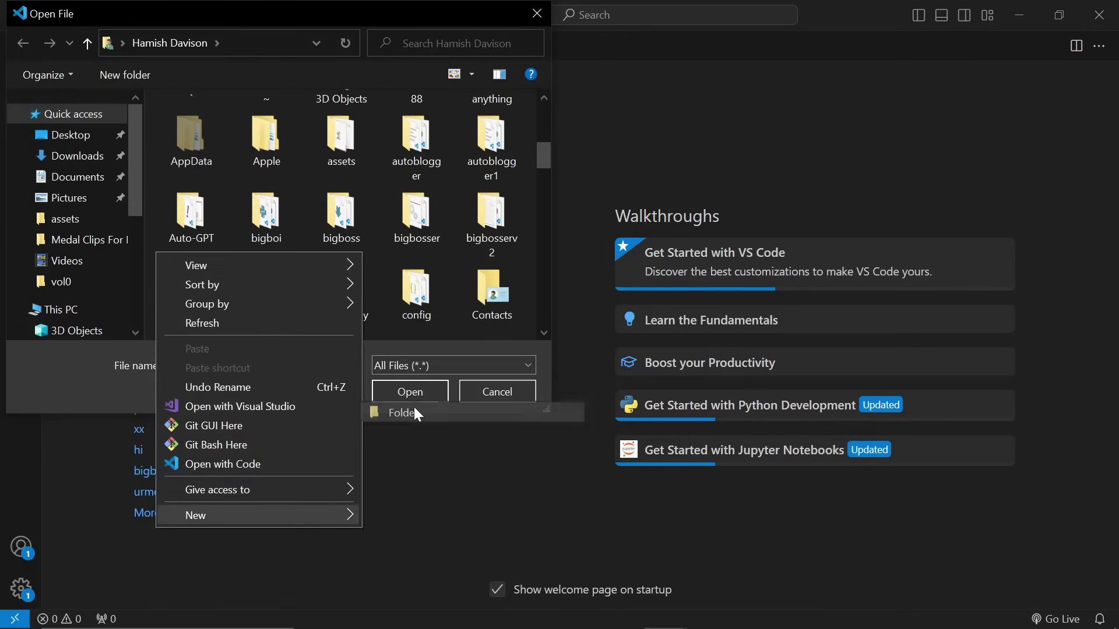
left_click(414, 412)
type("scraper")
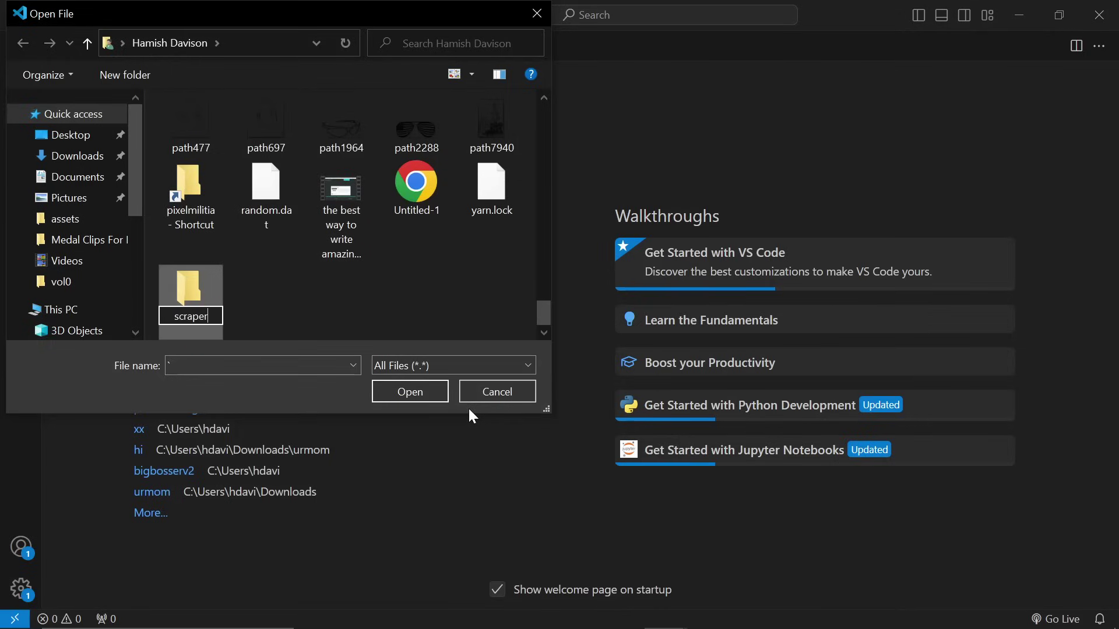
key("Return")
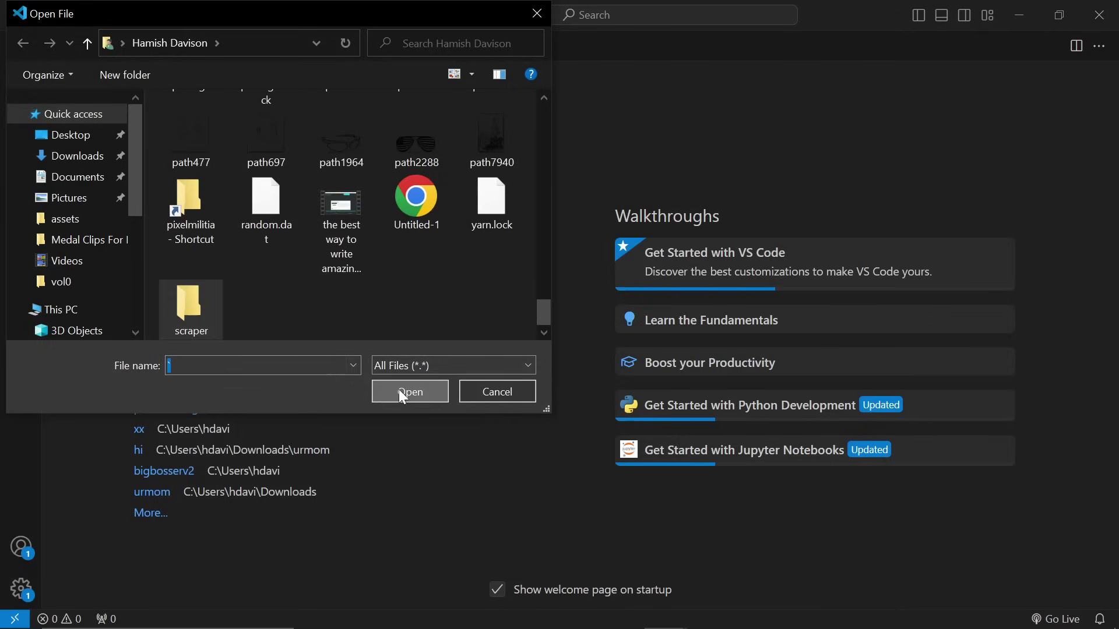
left_click(399, 389)
key("Escape")
Step: Open the scraper folder from the user's home folder as the workspace
left_click(46, 15)
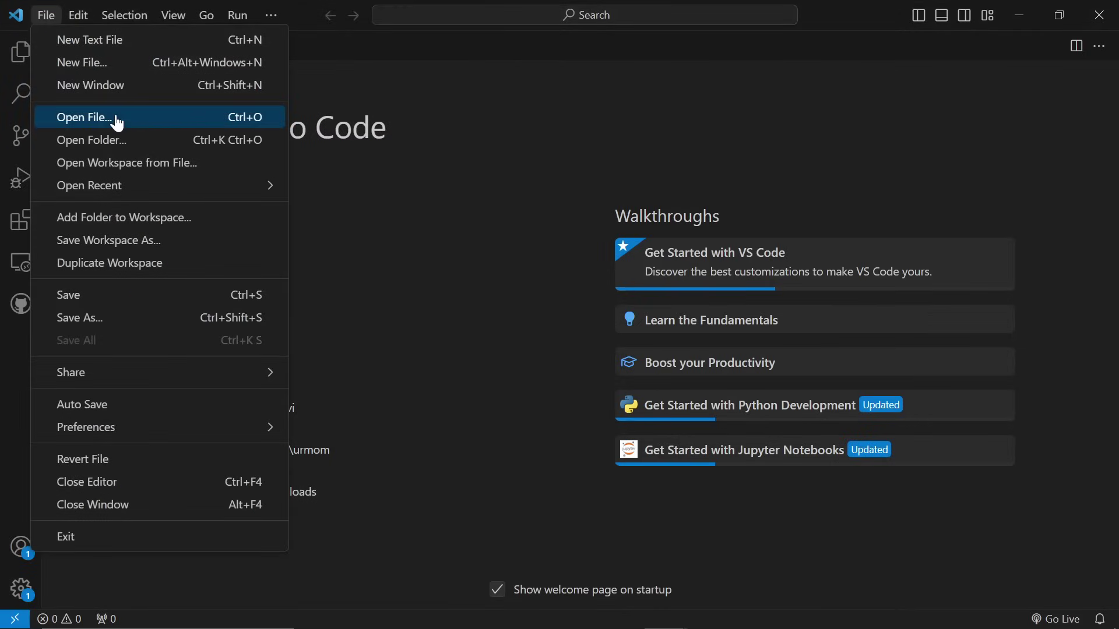
left_click(131, 142)
left_click(352, 208)
key("s")
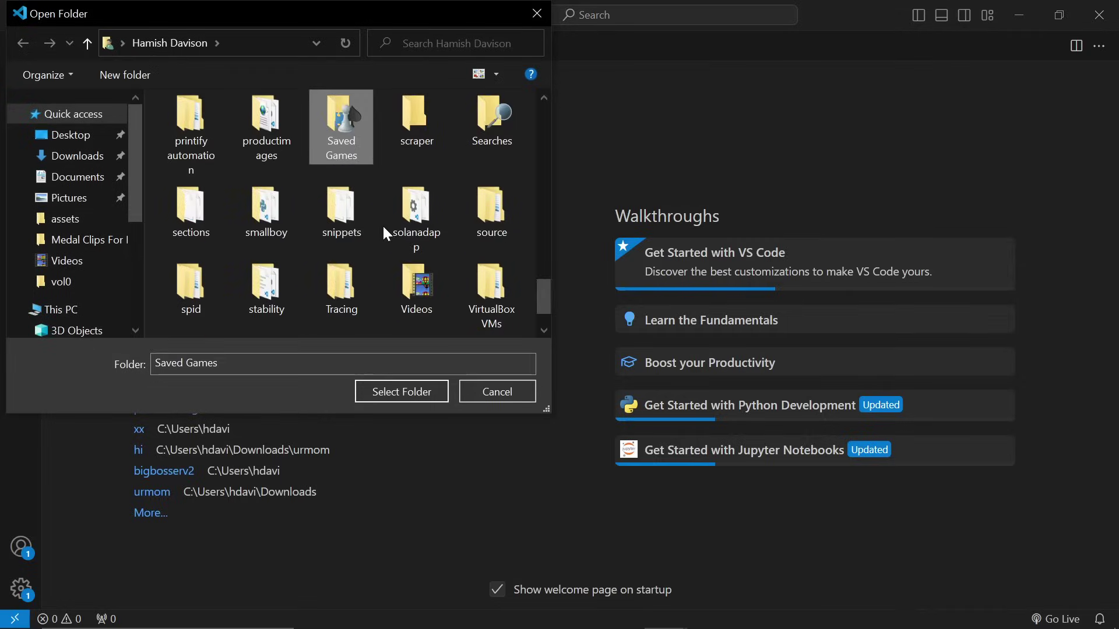
double_click(416, 124)
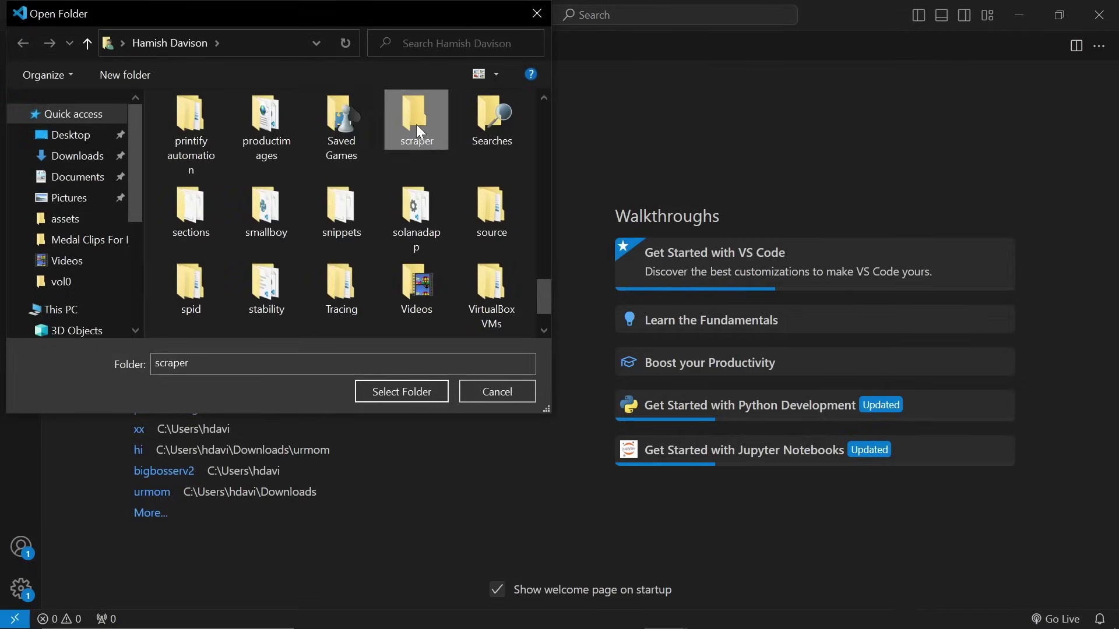
left_click(393, 393)
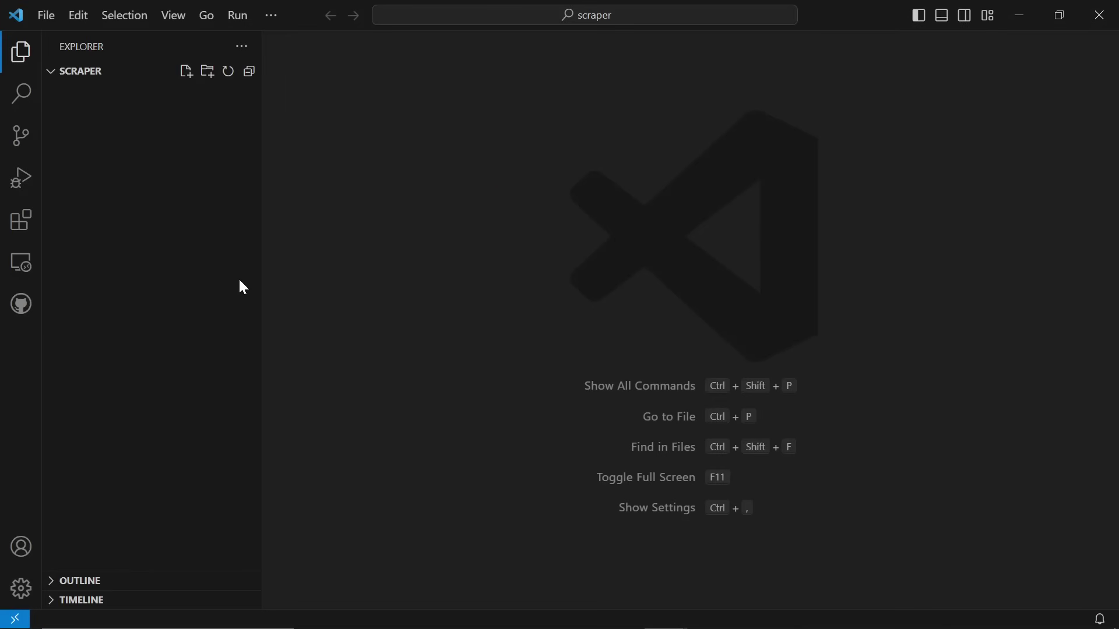
Step: Switch to Chrome and load 2men.it/sitemap.xml in a new tab
key("alt+Tab")
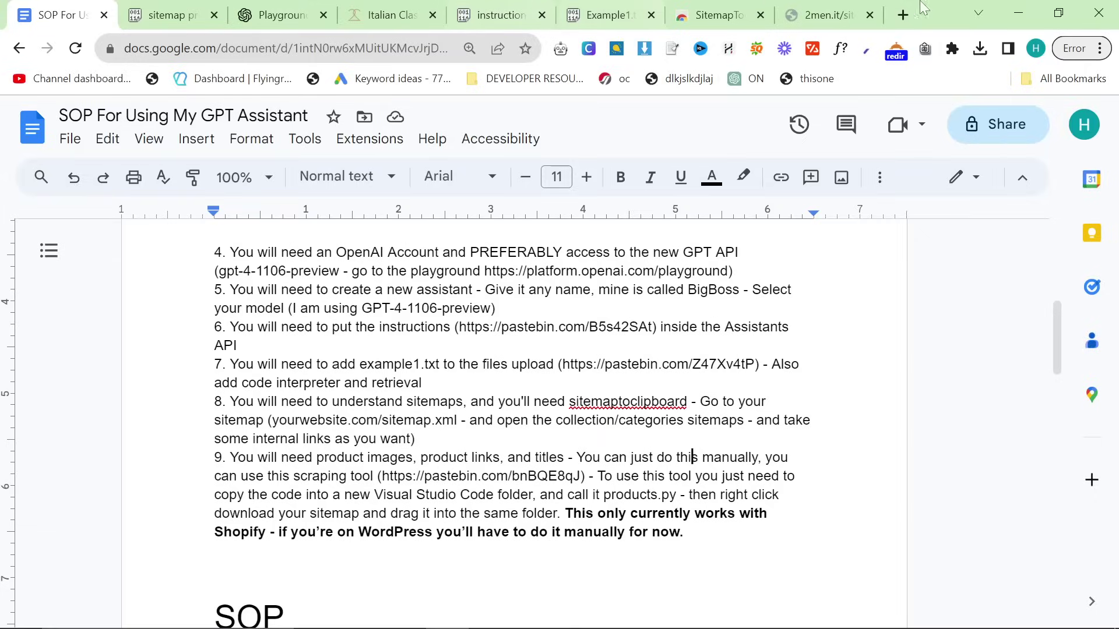
left_click(903, 15)
type("2men.it/")
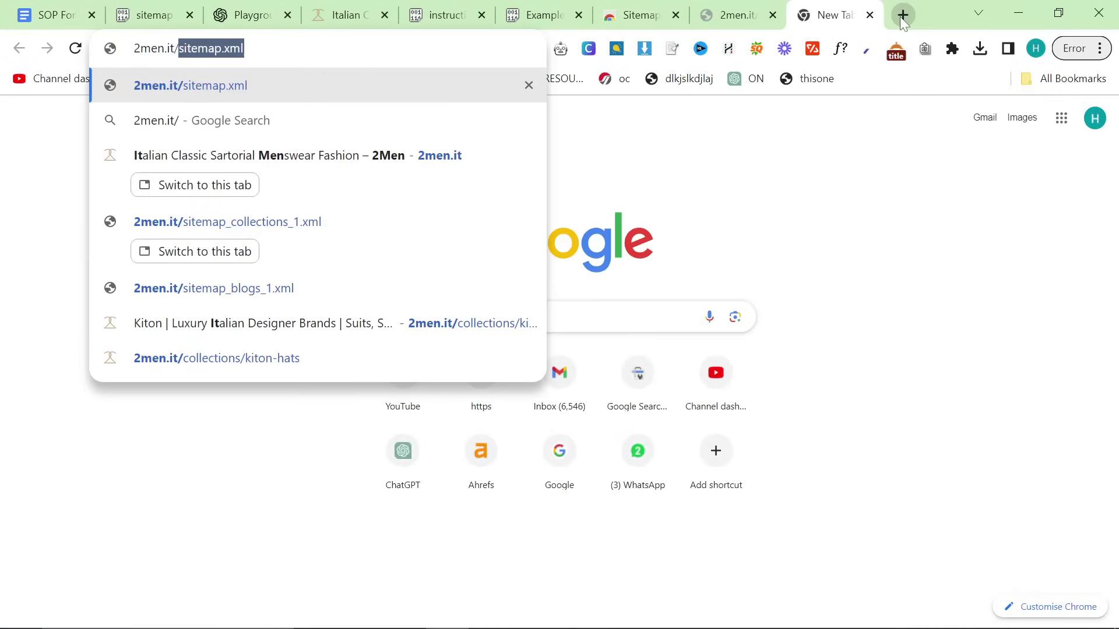
key("Return")
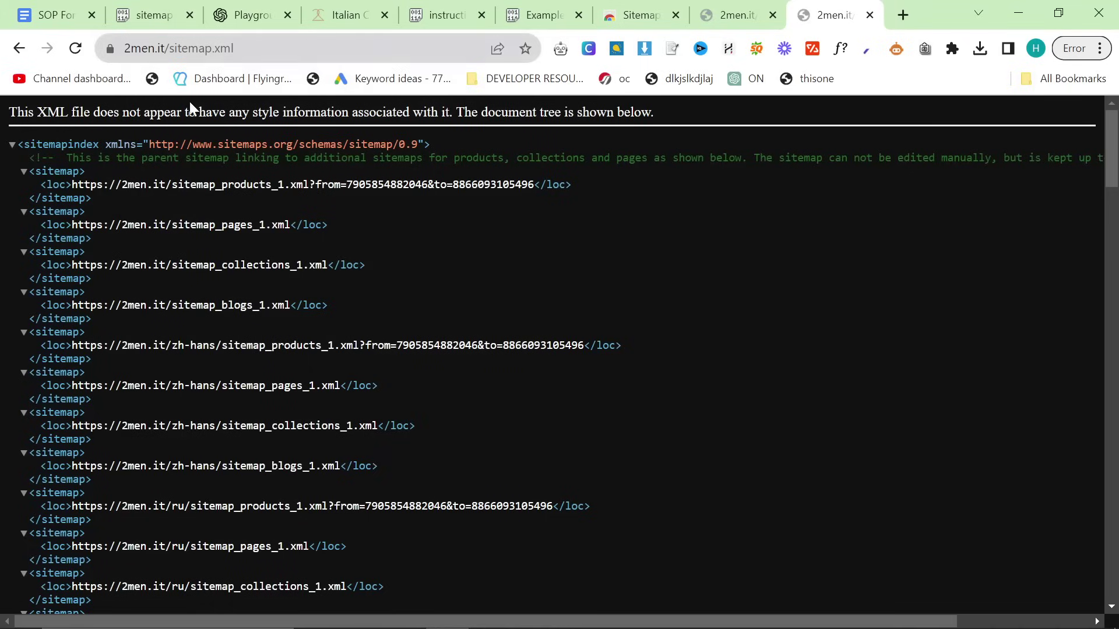
Step: Copy the first sitemap_products_1.xml address from the sitemap index and load it in the same tab
left_click_drag(534, 184, 72, 184)
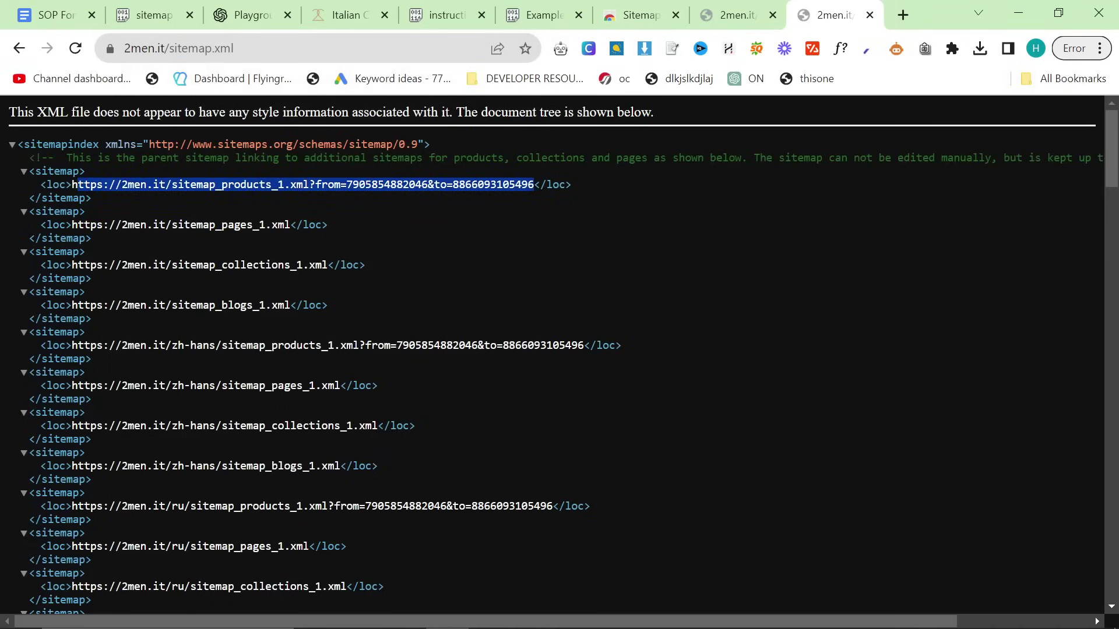
key("ctrl+c")
key("ctrl+l")
key("ctrl+v")
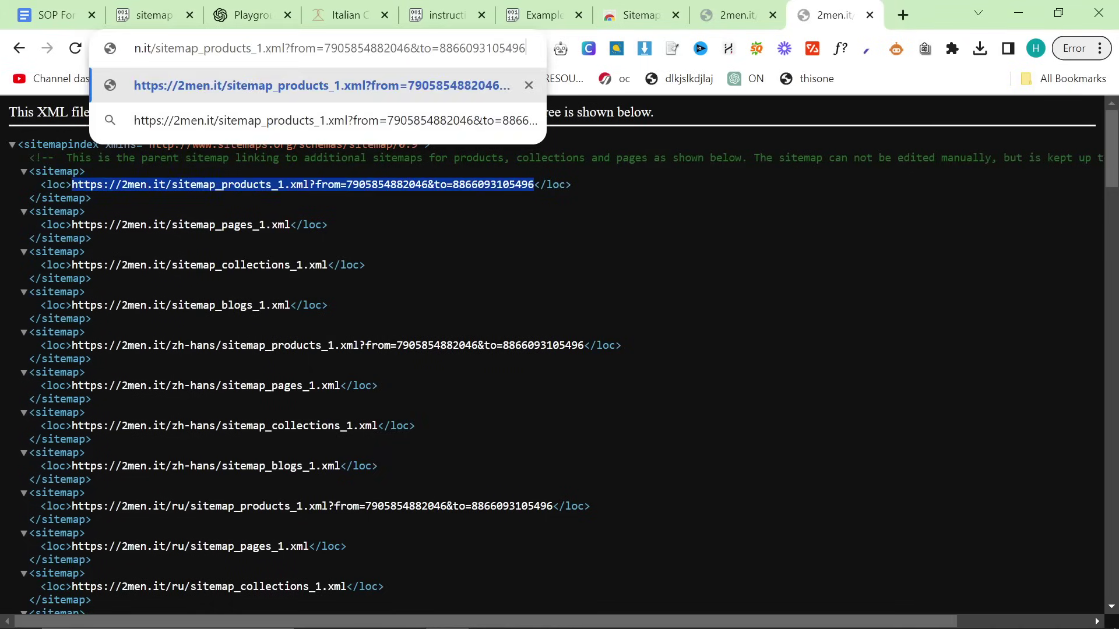
key("Return")
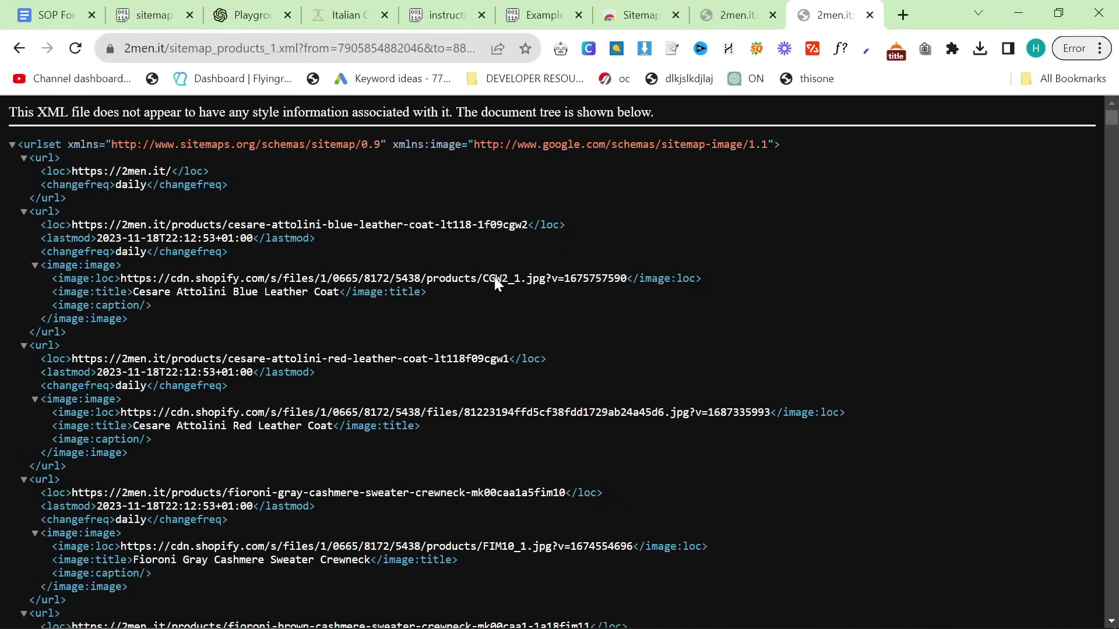
right_click(622, 199)
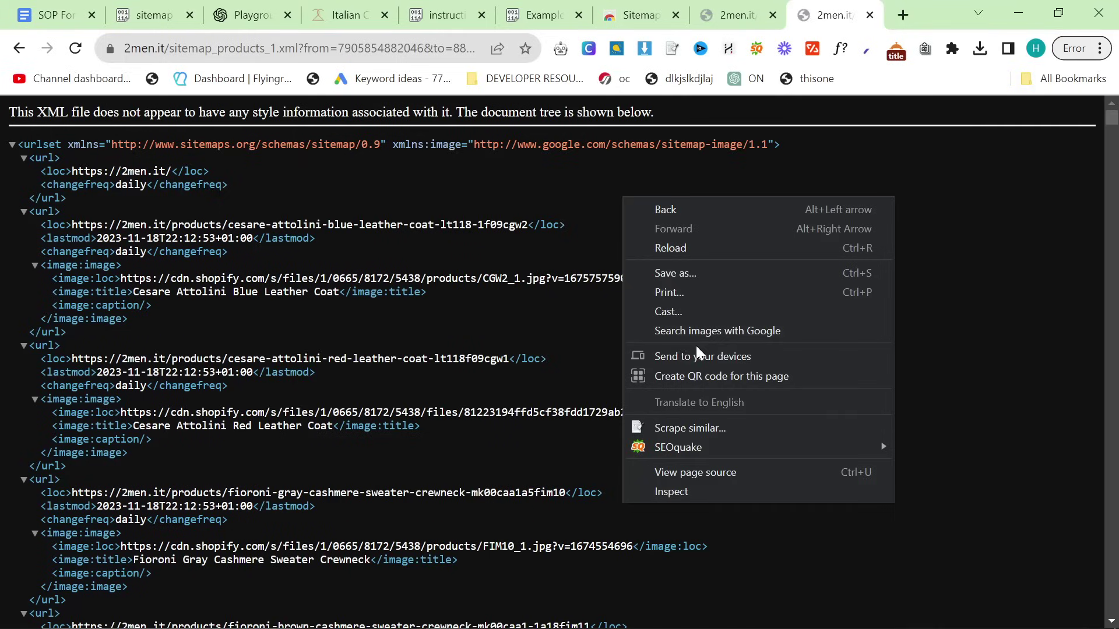
left_click(547, 348)
right_click(564, 352)
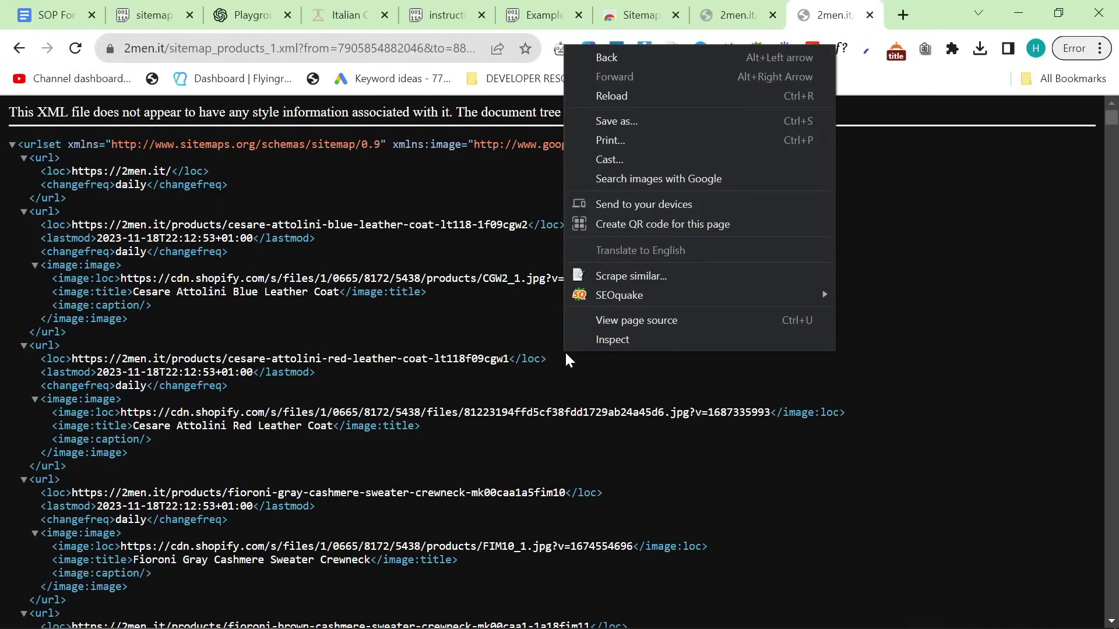
left_click(754, 532)
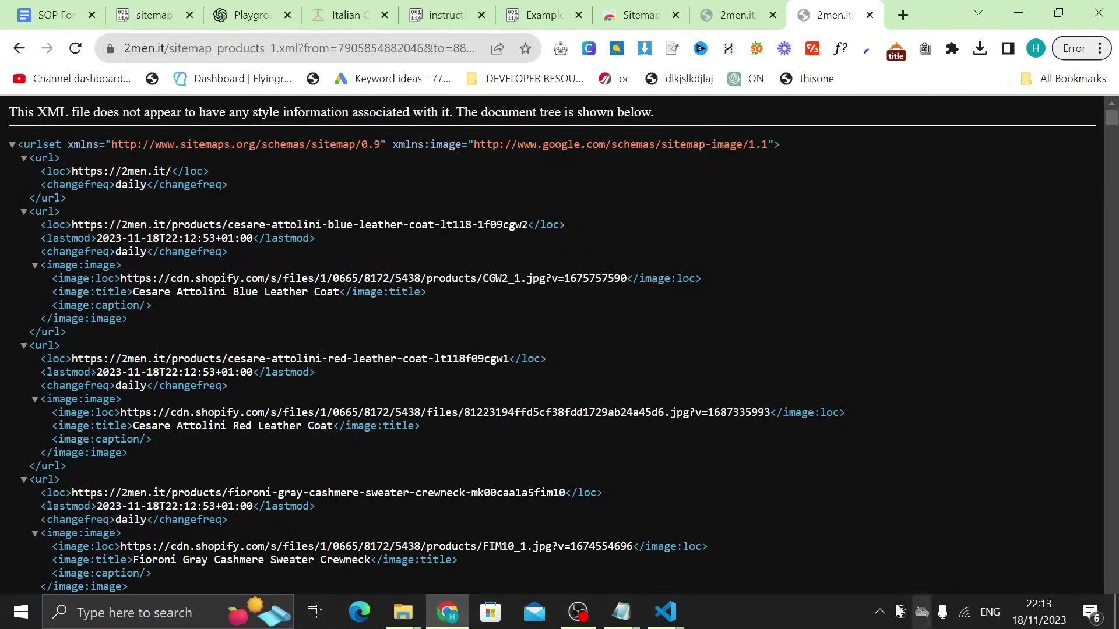
Step: Save the product sitemap to Downloads as the XML file sitemap_products_1, replacing the existing copy
right_click(587, 289)
left_click(639, 367)
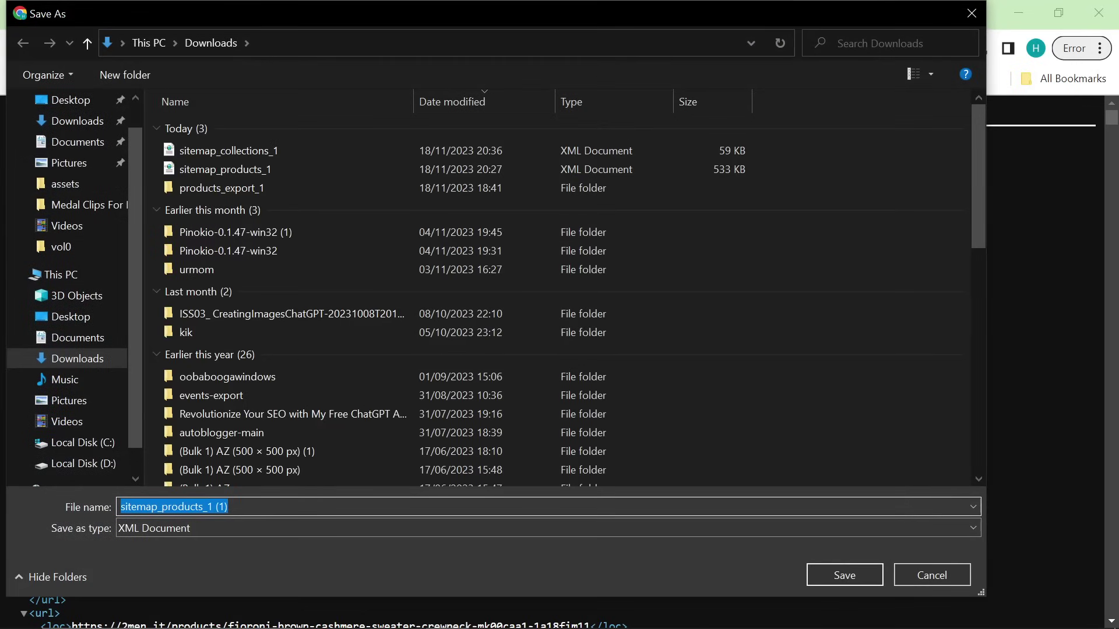
left_click(225, 506)
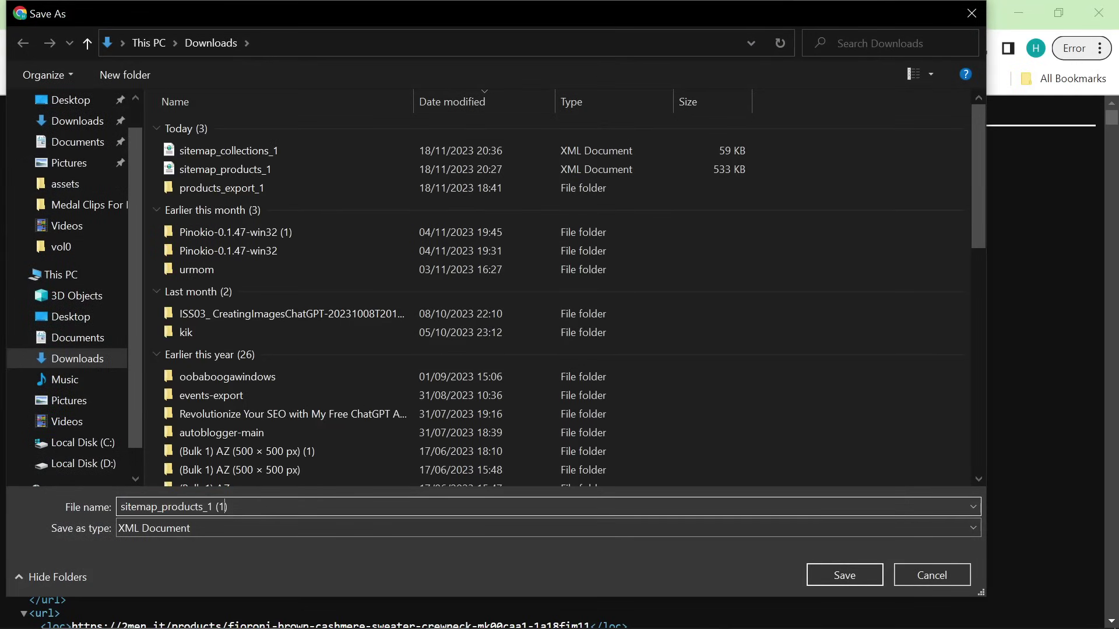
key("BackSpace")
key("Return")
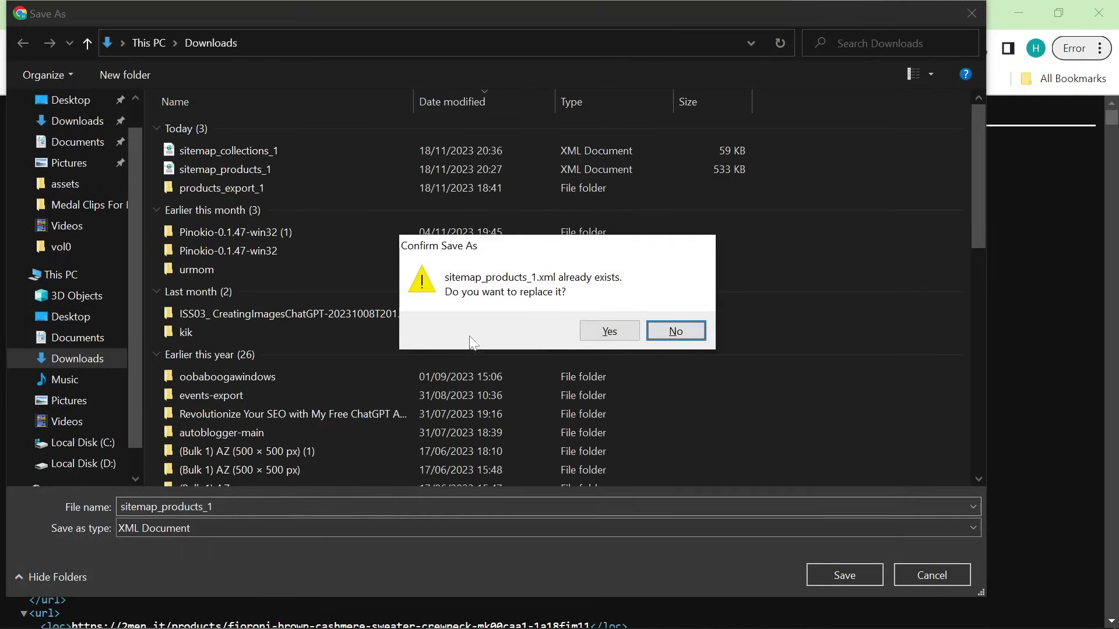
left_click(596, 331)
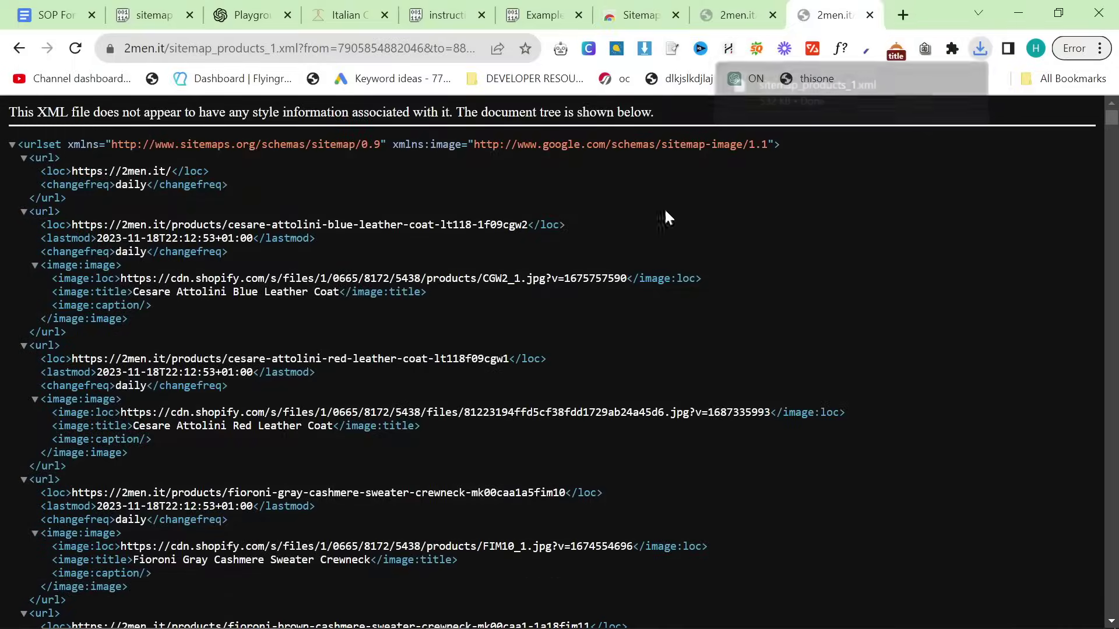
Step: Find sitemap_products_1 in Downloads using File Explorer and add it to the scraper folder in Visual Studio Code
key("alt+Tab")
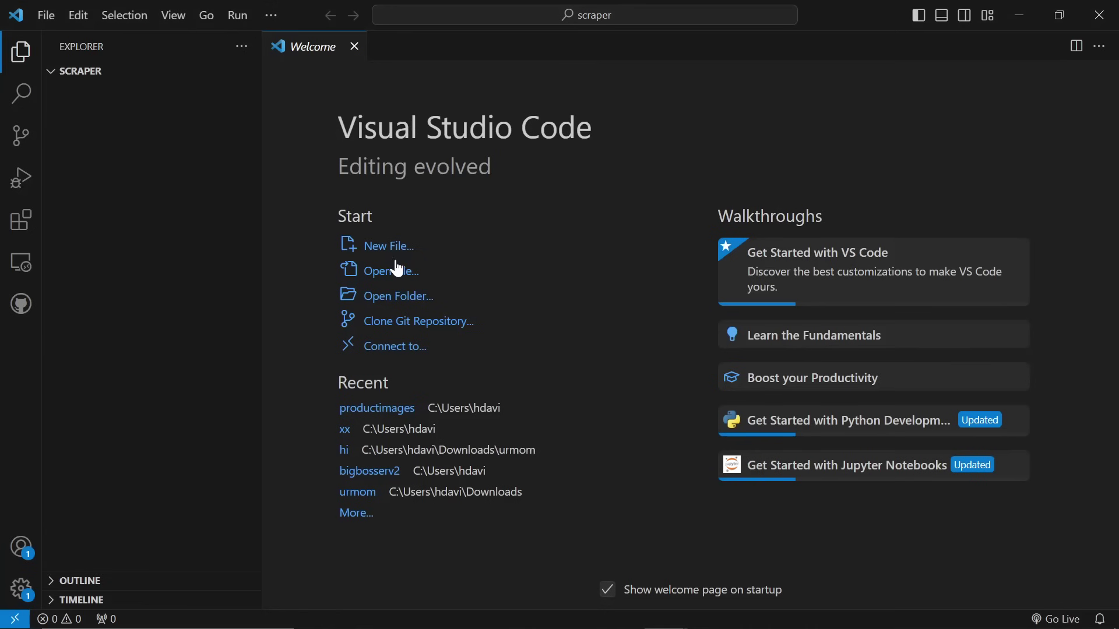
key("super")
type("download")
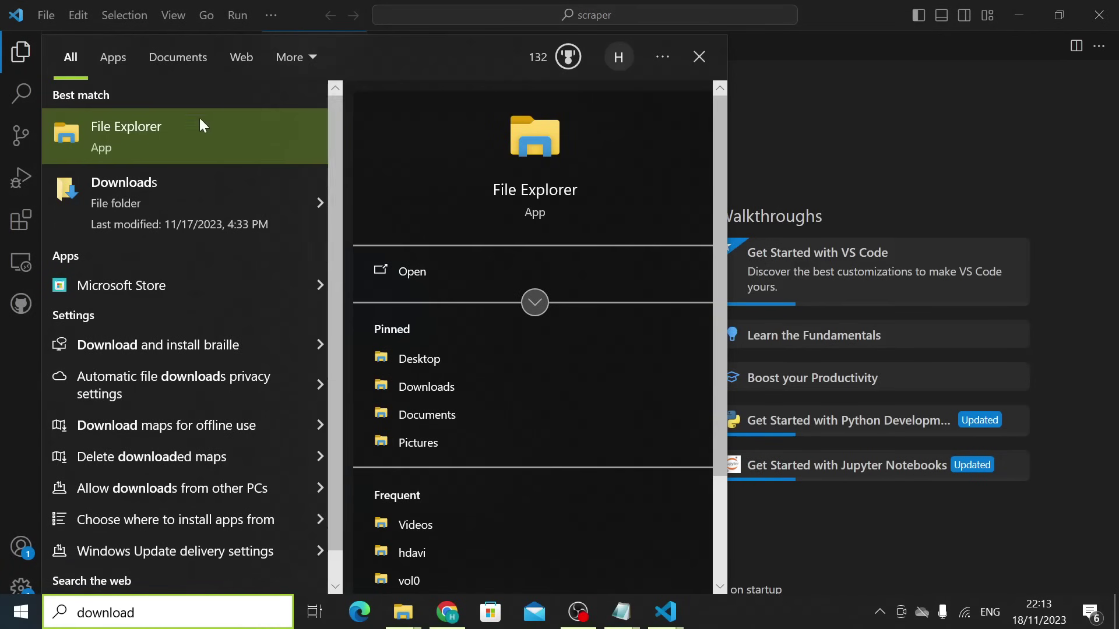
key("Escape")
key("super+e")
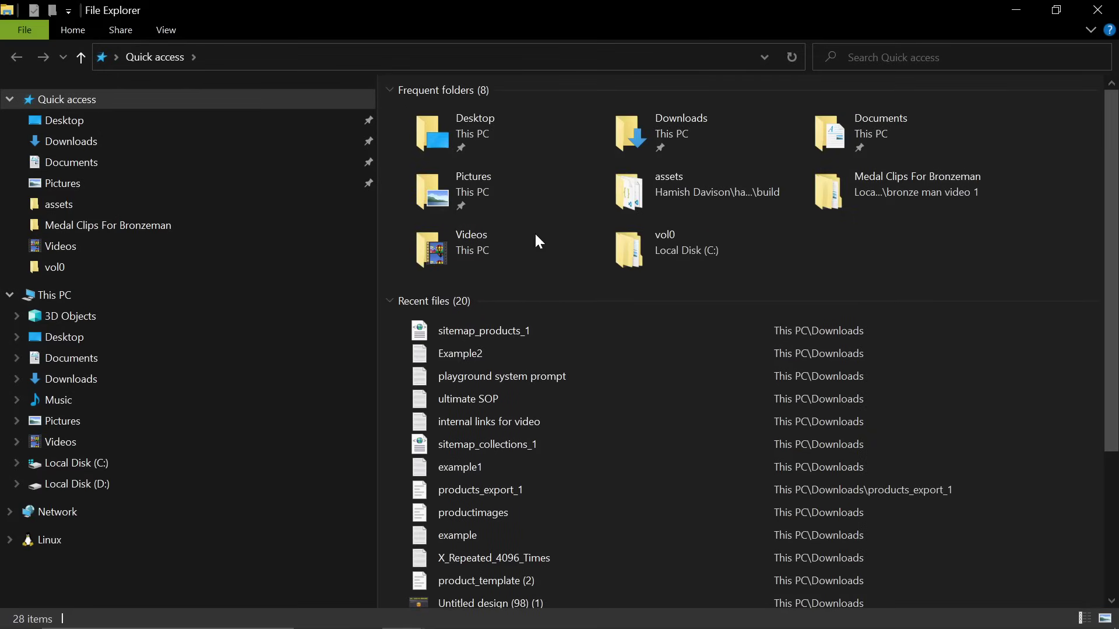
left_click(138, 148)
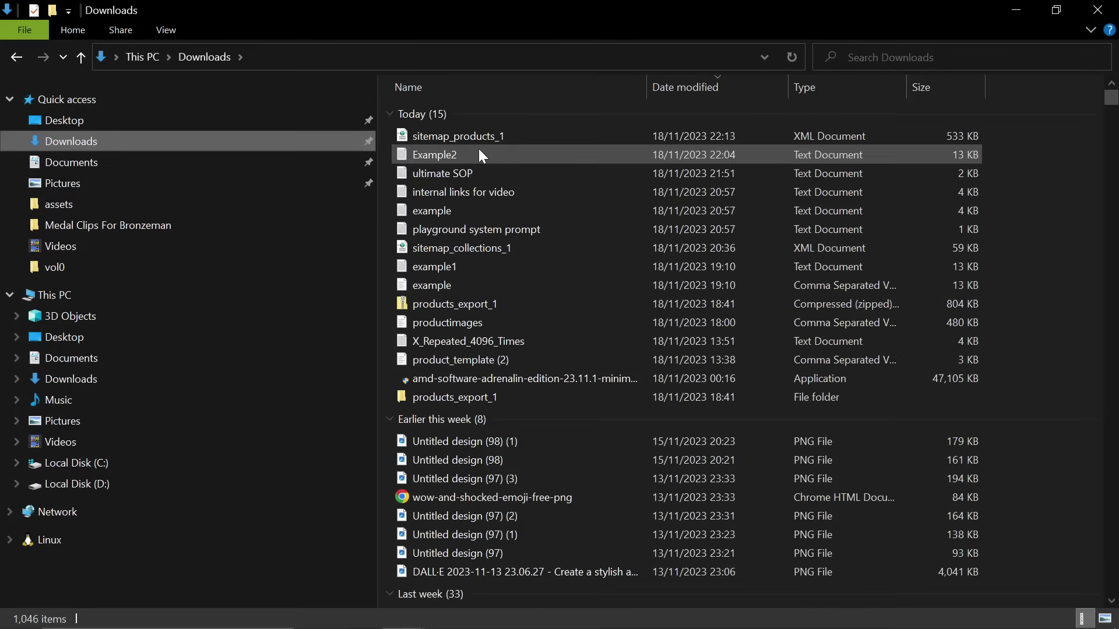
left_click_drag(477, 137, 122, 166)
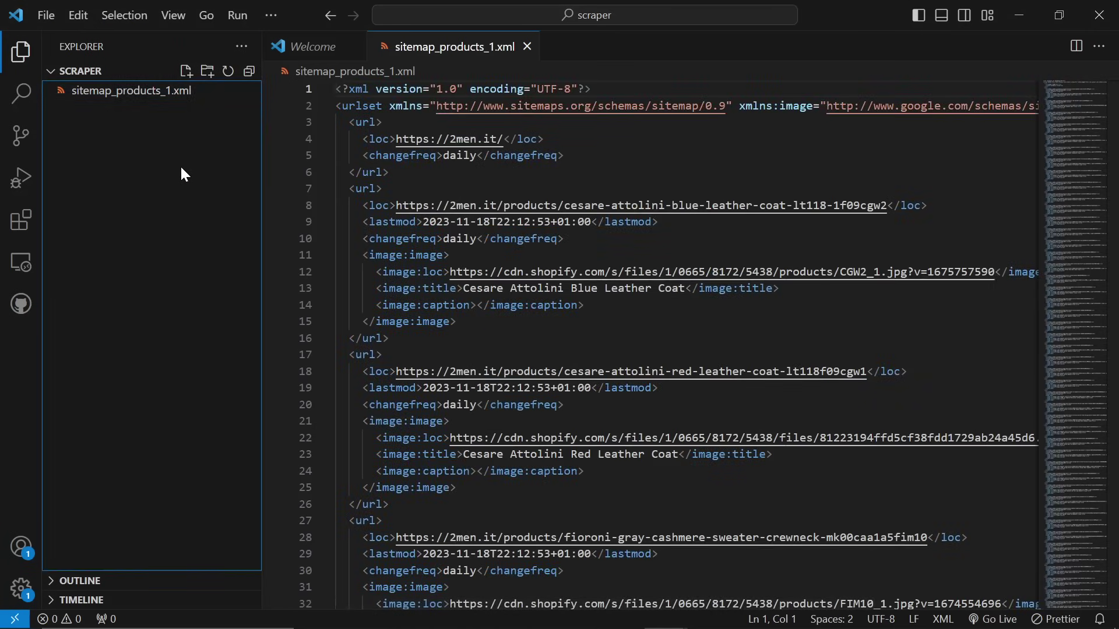
Step: Create a new file named scraper.py in the scraper folder and switch back to Chrome
right_click(180, 168)
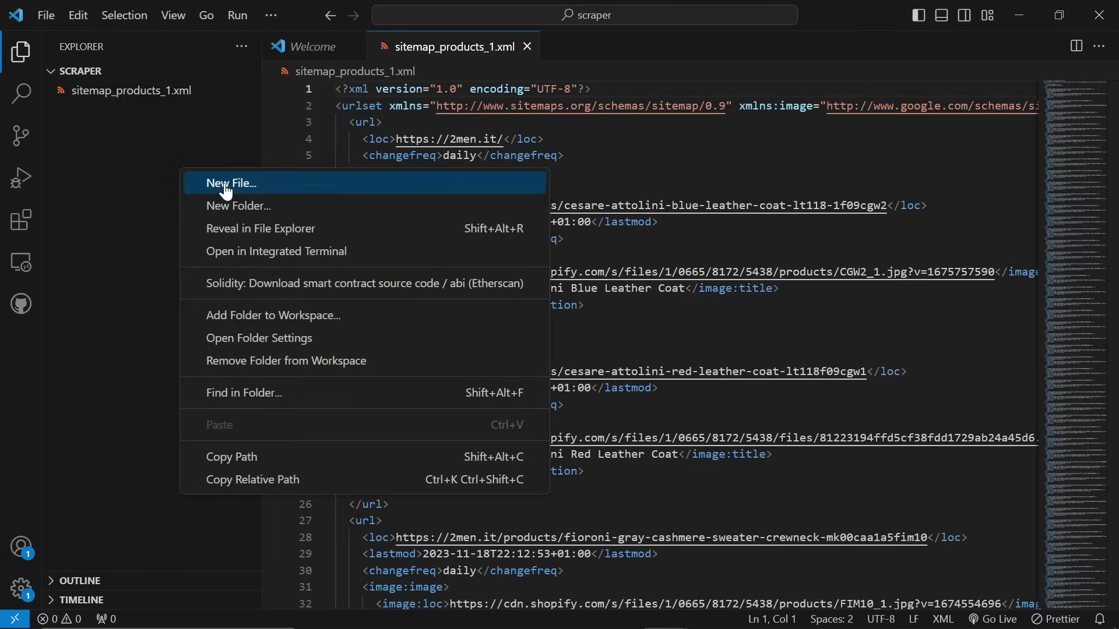
left_click(227, 192)
right_click(165, 153)
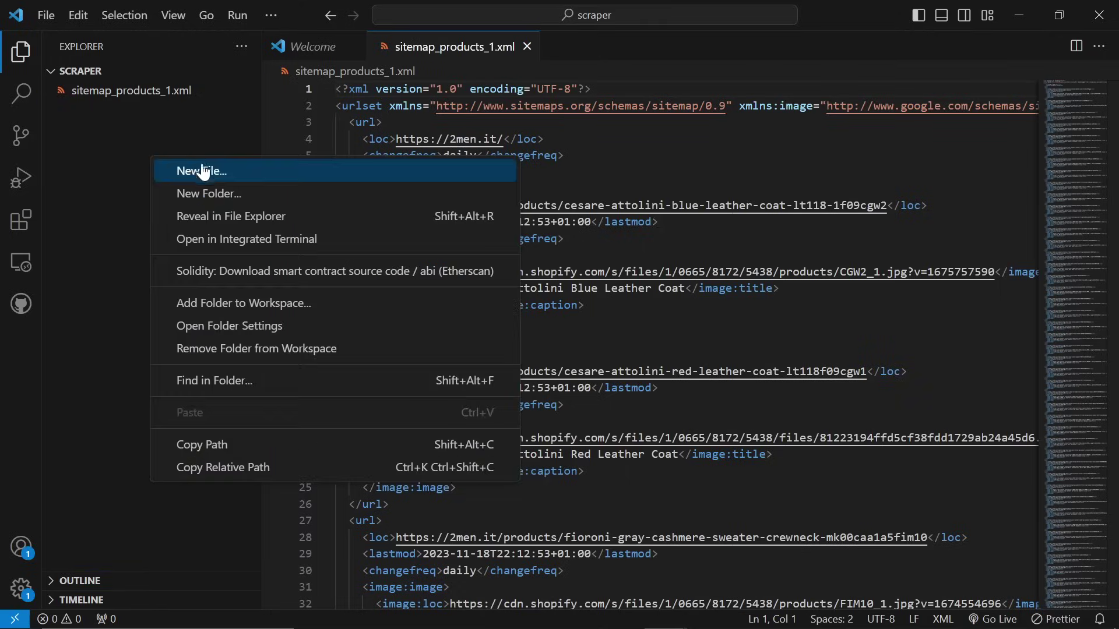
left_click(192, 169)
type("scraper.py")
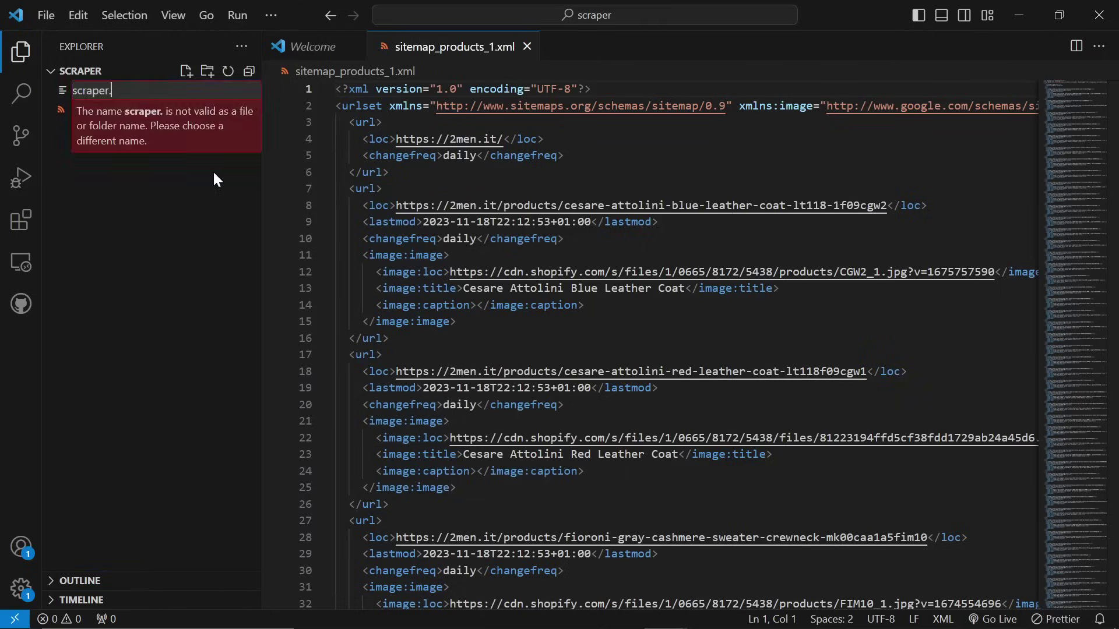
key("Return")
key("alt+Tab")
key("alt+Tab")
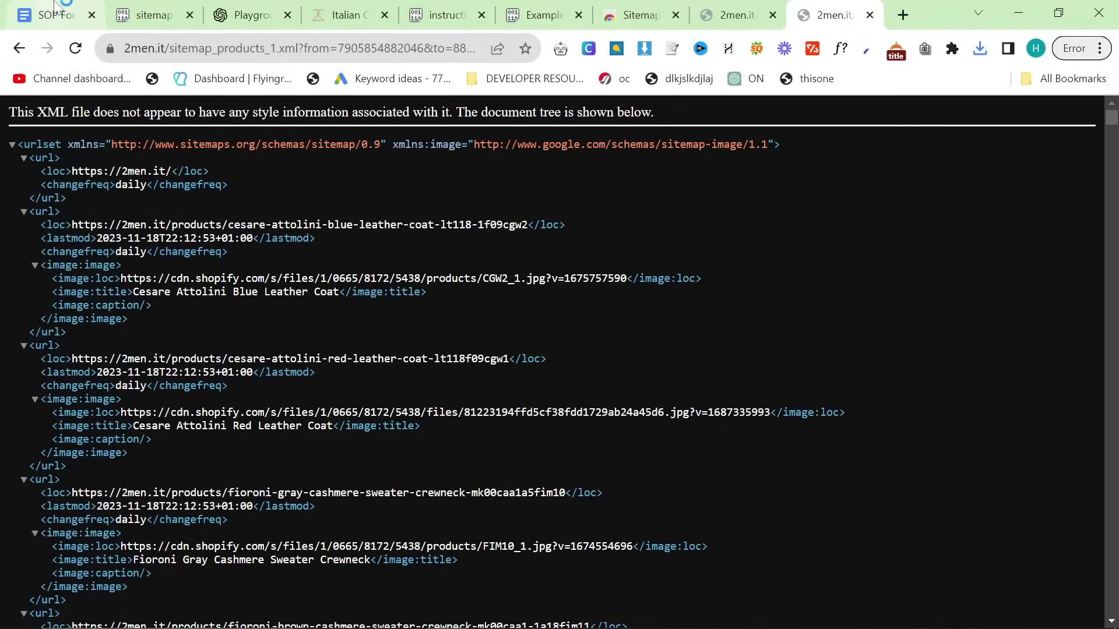
left_click(55, 14)
left_click_drag(581, 476, 382, 476)
key("ctrl+c")
key("ctrl+t")
key("ctrl+v")
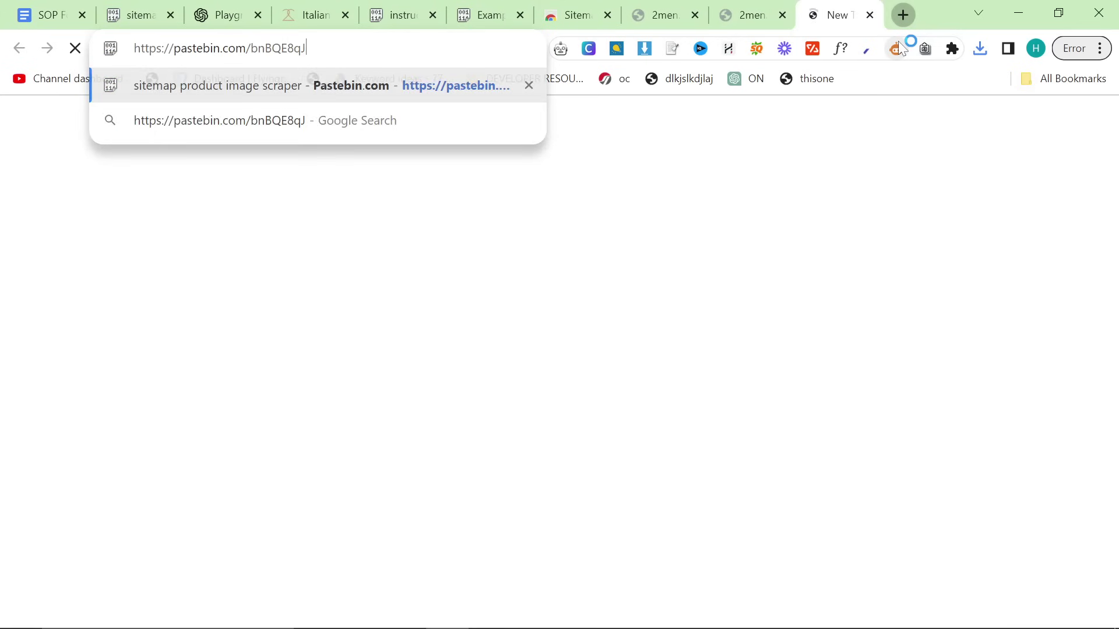
key("Return")
scroll(589, 373, "down", 5)
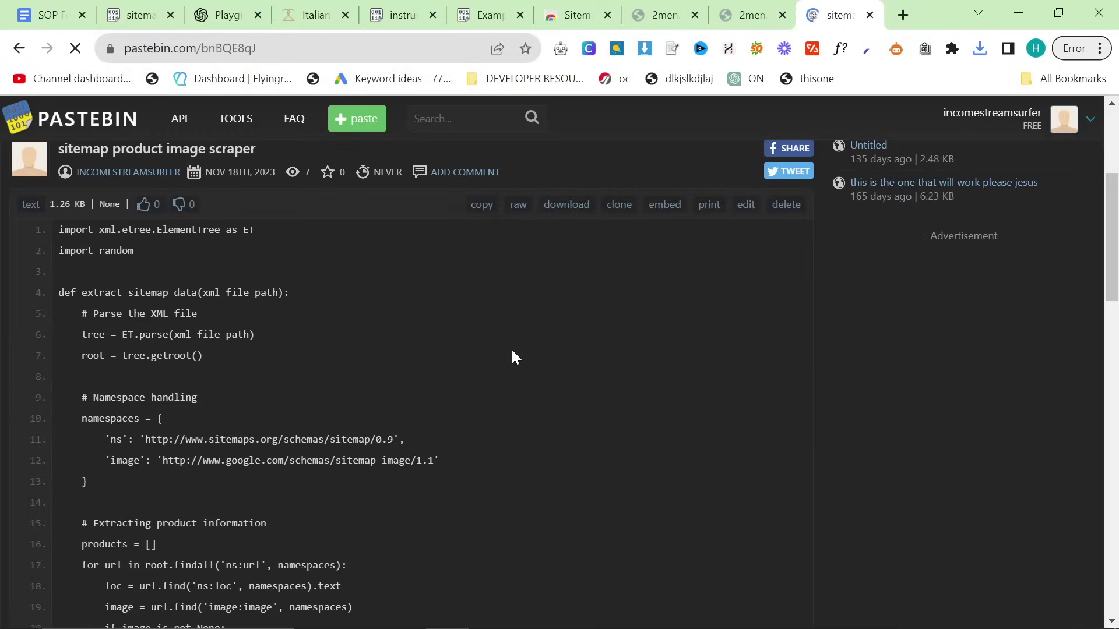
Step: Switch to Visual Studio Code, paste the sitemap product image scraper code into scraper.py, and save the file
key("alt+Tab")
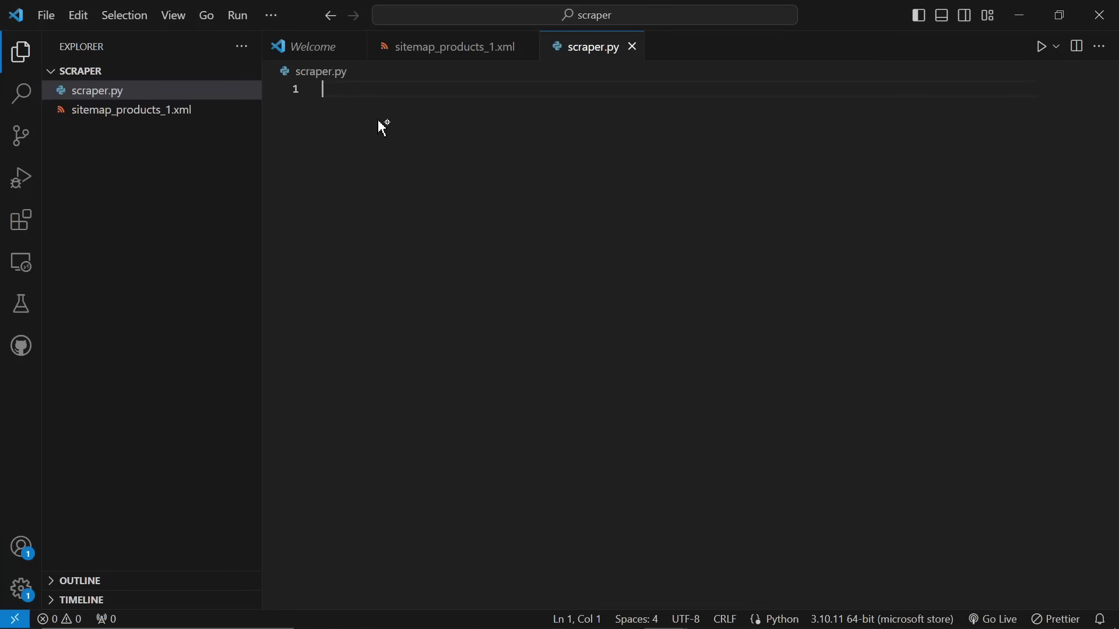
key("ctrl+v")
key("ctrl+s")
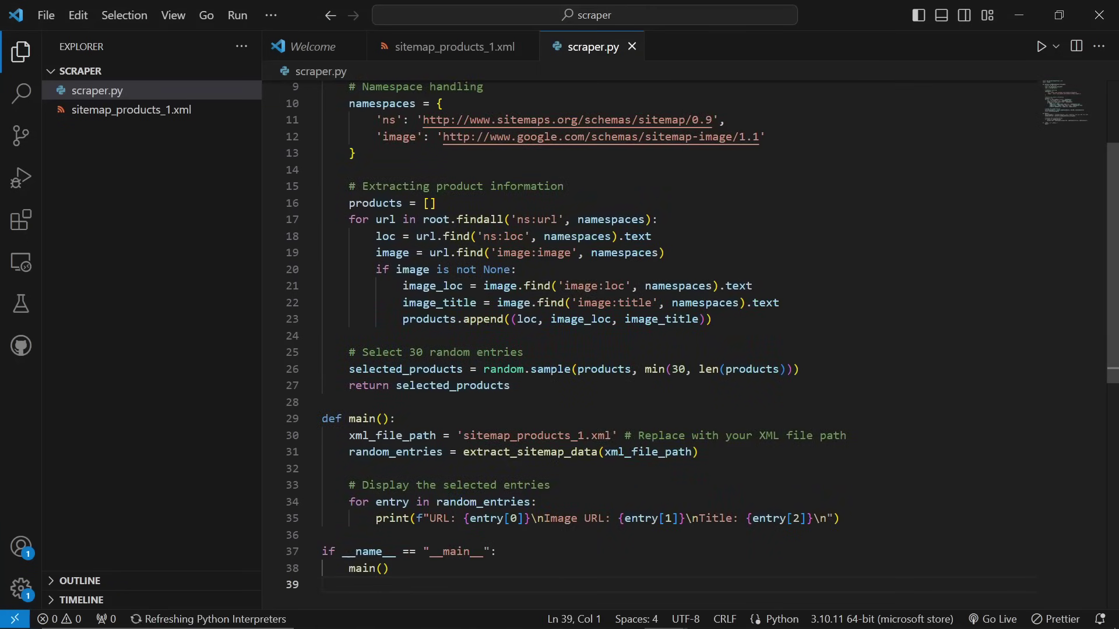
Step: Check the XML file name assigned to xml_file_path in the main function against the file in the scraper folder
left_click_drag(465, 436, 615, 436)
left_click(323, 402)
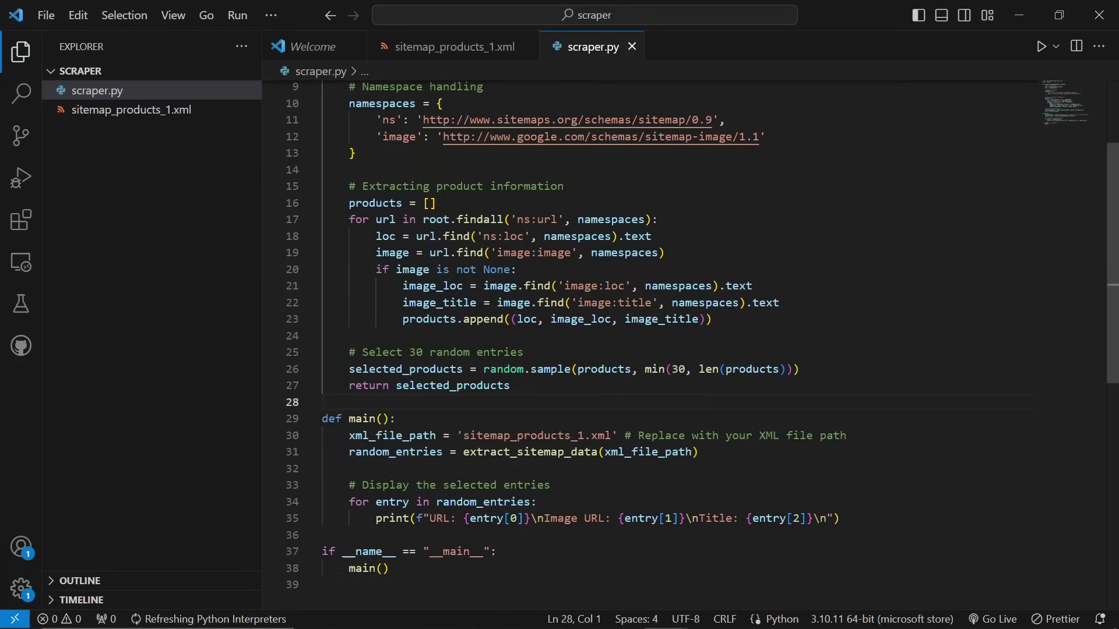
left_click_drag(611, 435, 464, 436)
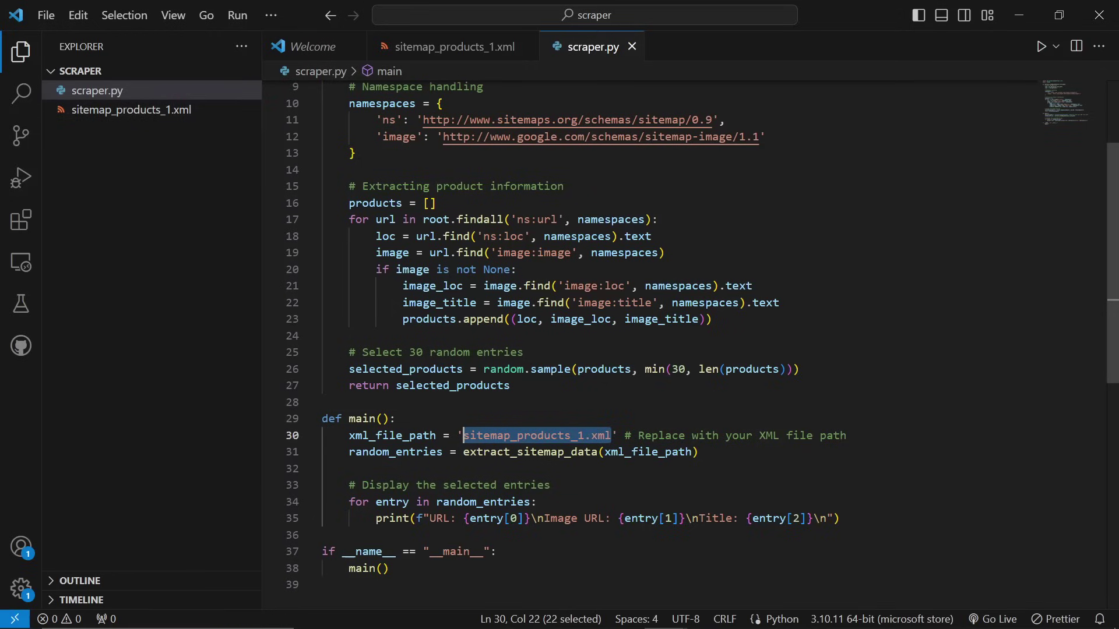
Step: Start a new terminal in the scraper folder and run python scraper.py
left_click(256, 18)
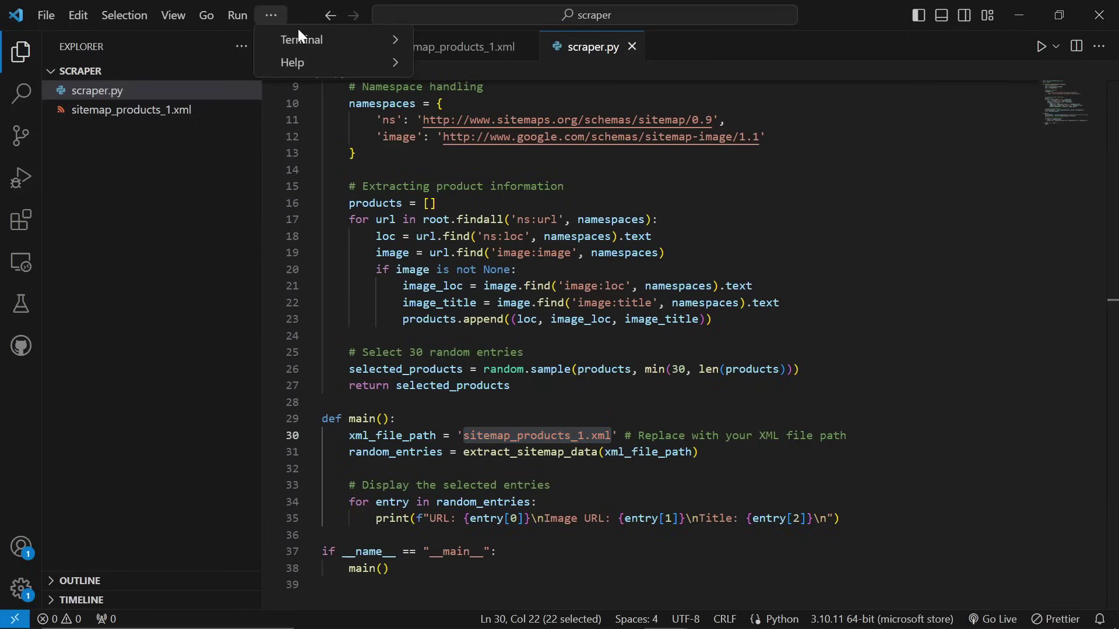
mouse_move(344, 40)
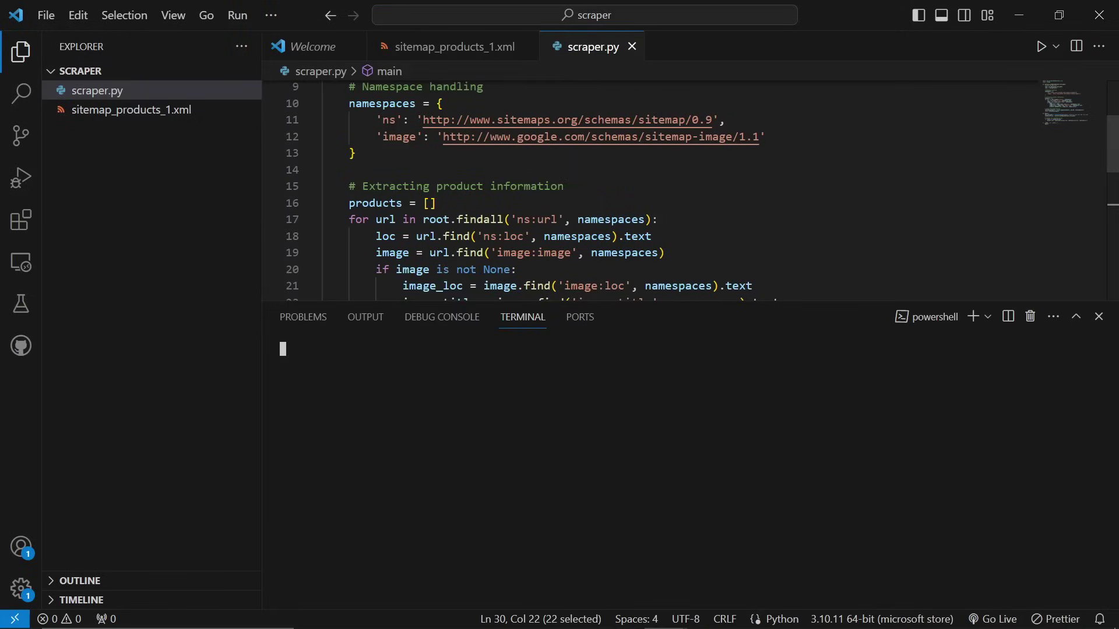
type("pyt")
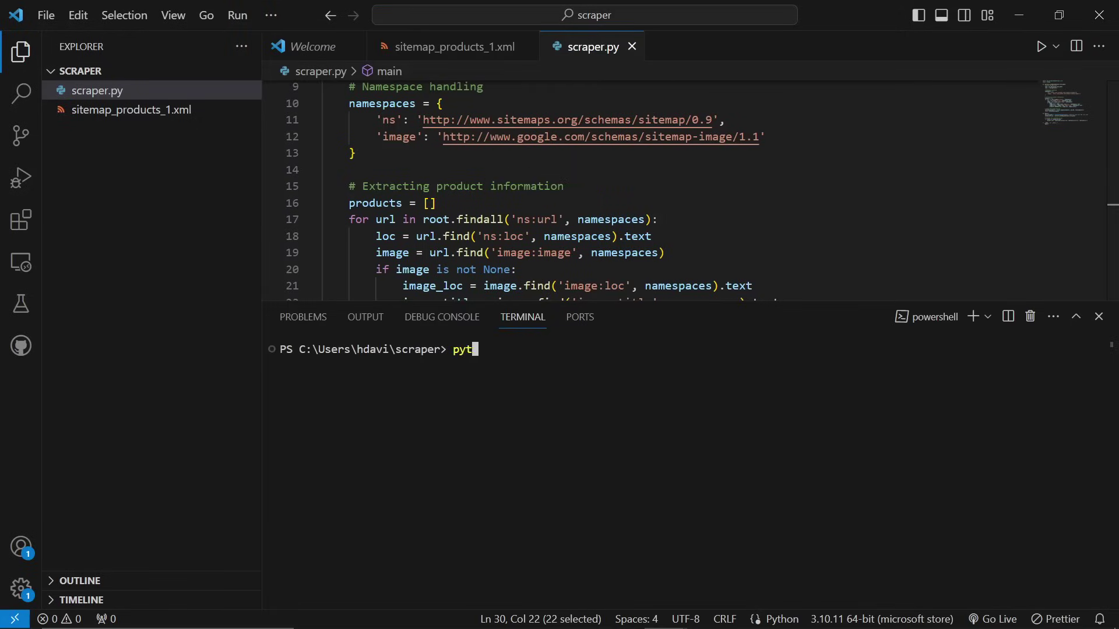
type("hon scraper.py")
key("Return")
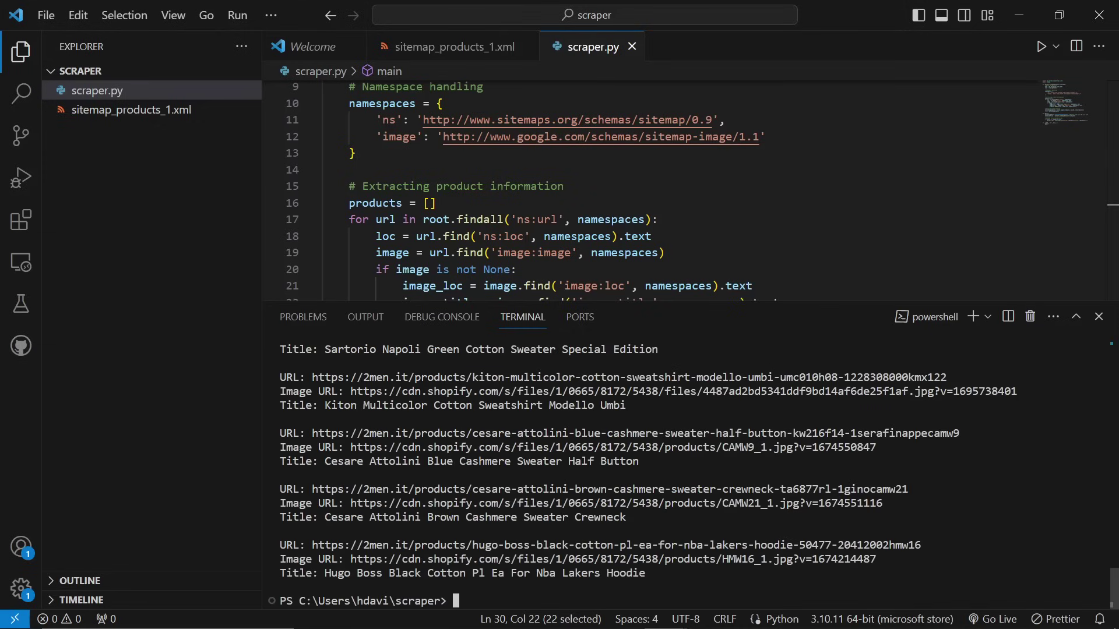
Step: Copy the scraper's complete terminal output from the first URL to the last title, and view sitemap_products_1.xml
left_click_drag(647, 583, 369, 433)
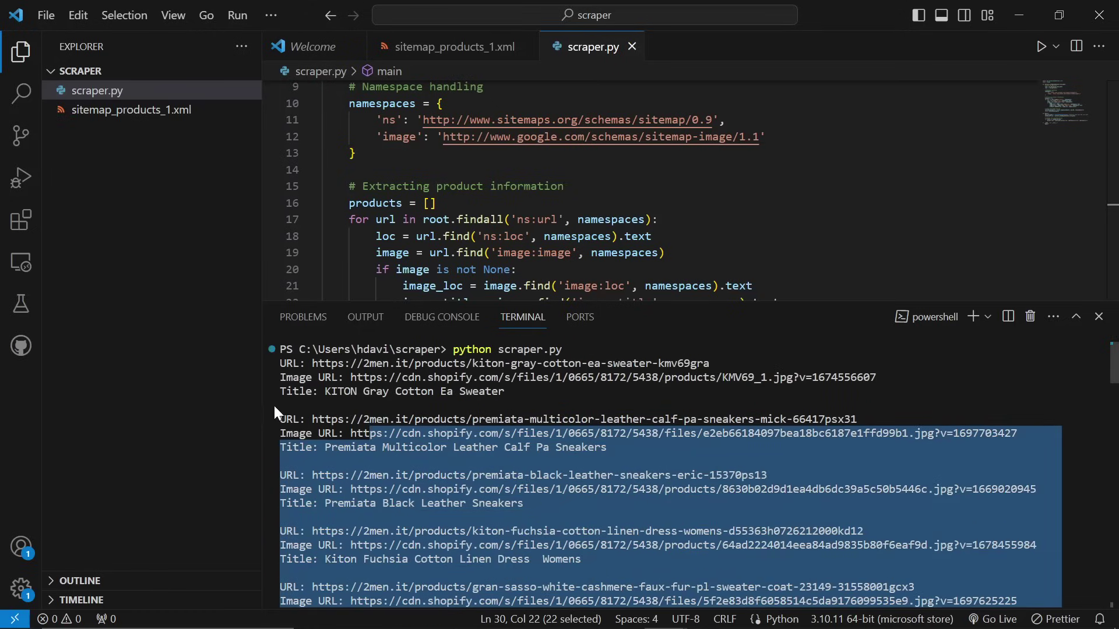
key("ctrl+c")
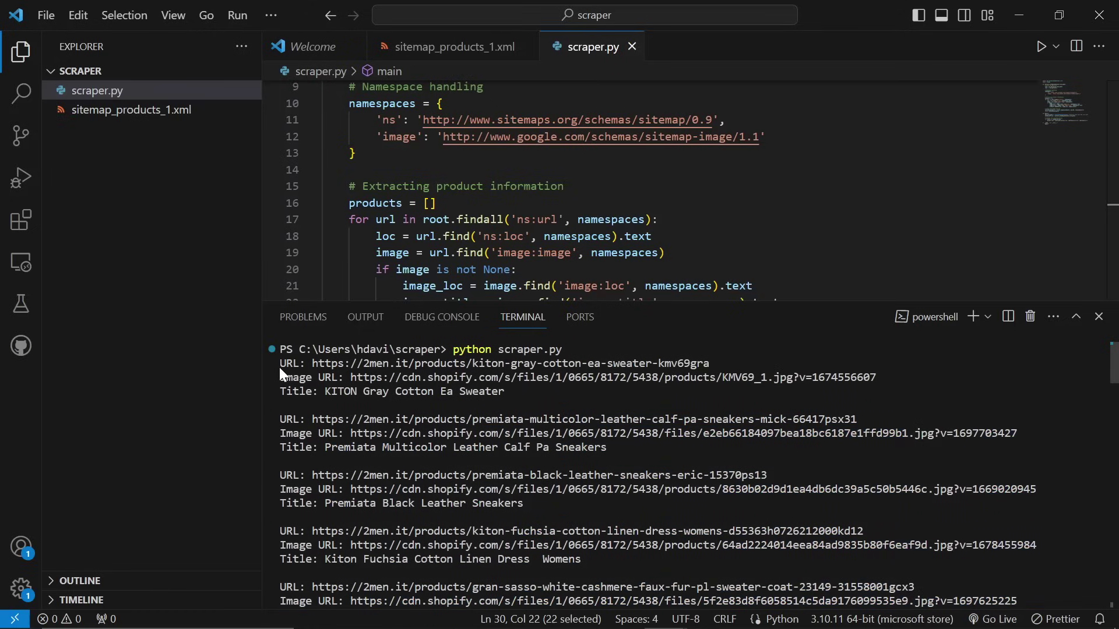
left_click_drag(280, 369, 670, 580)
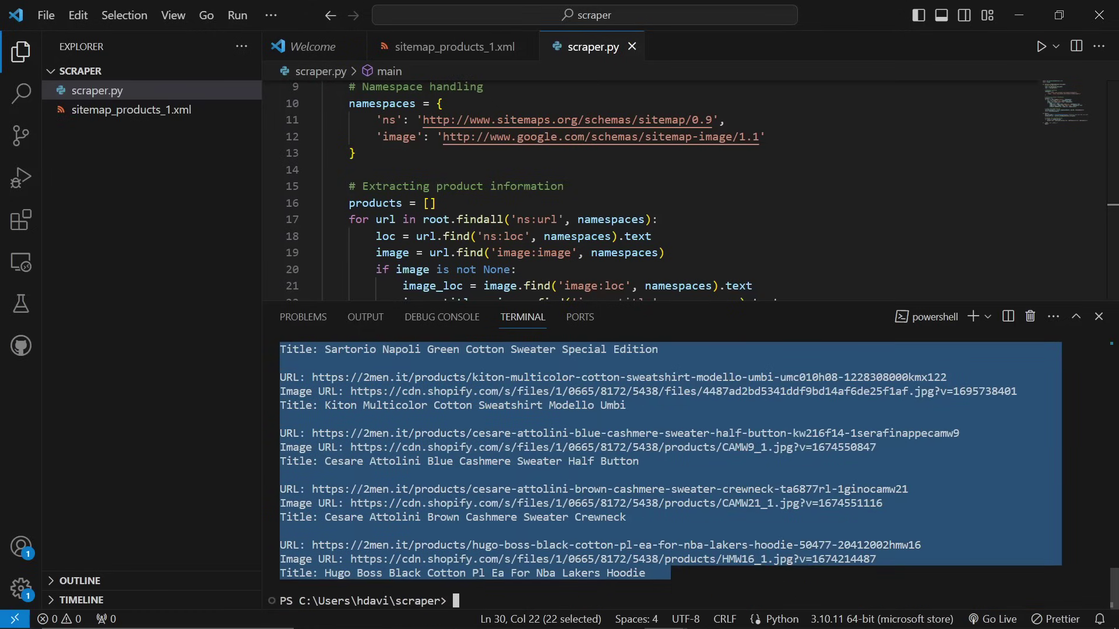
key("ctrl+c")
left_click(175, 110)
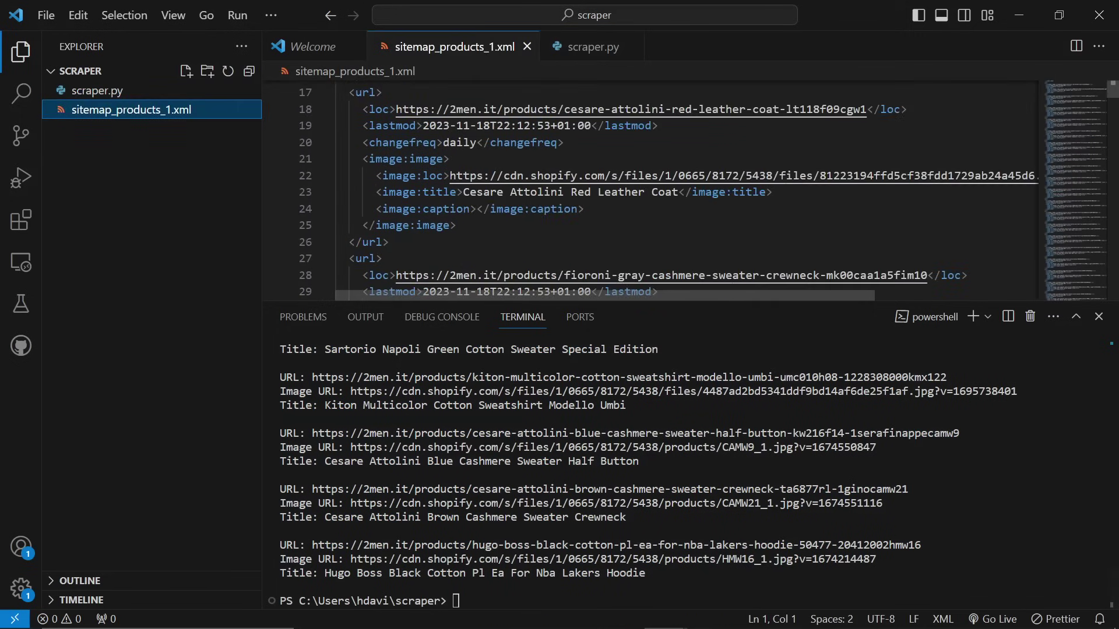
scroll(650, 191, "down", 4)
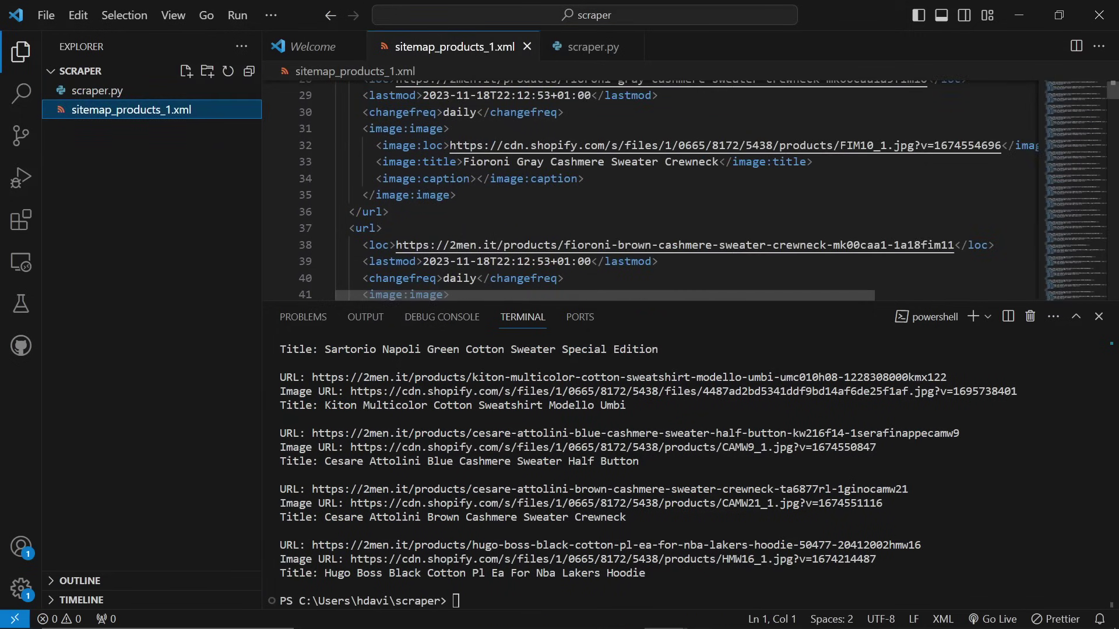
Step: Switch to Chrome, paste the scraped product URLs, image URLs and titles into the BiggestBoss thread, and run it
key("alt+Tab")
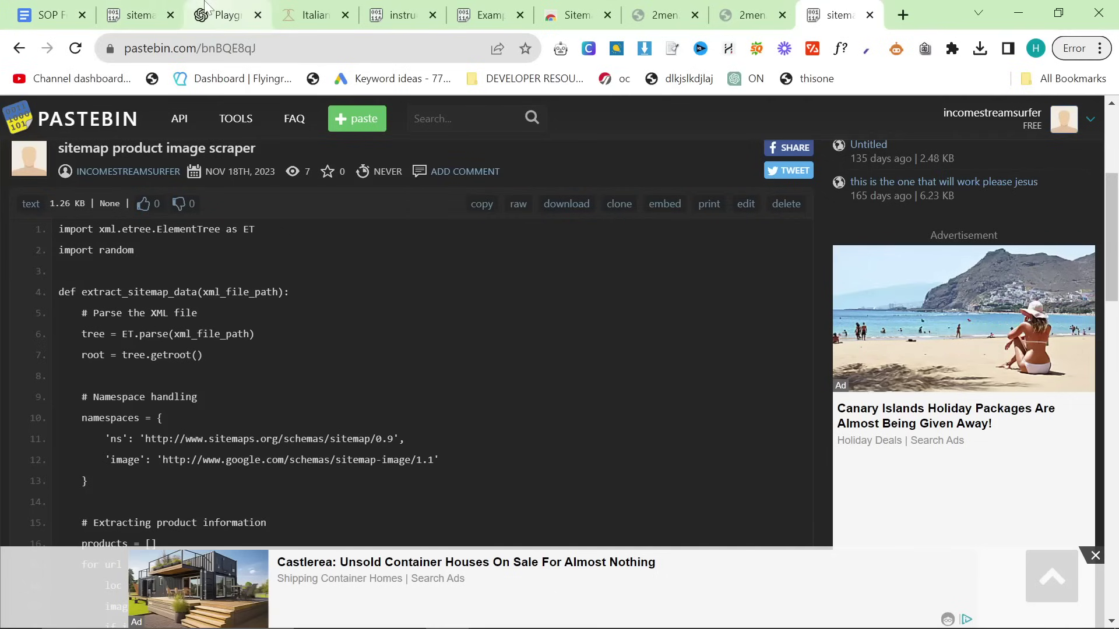
left_click(224, 15)
key("ctrl+v")
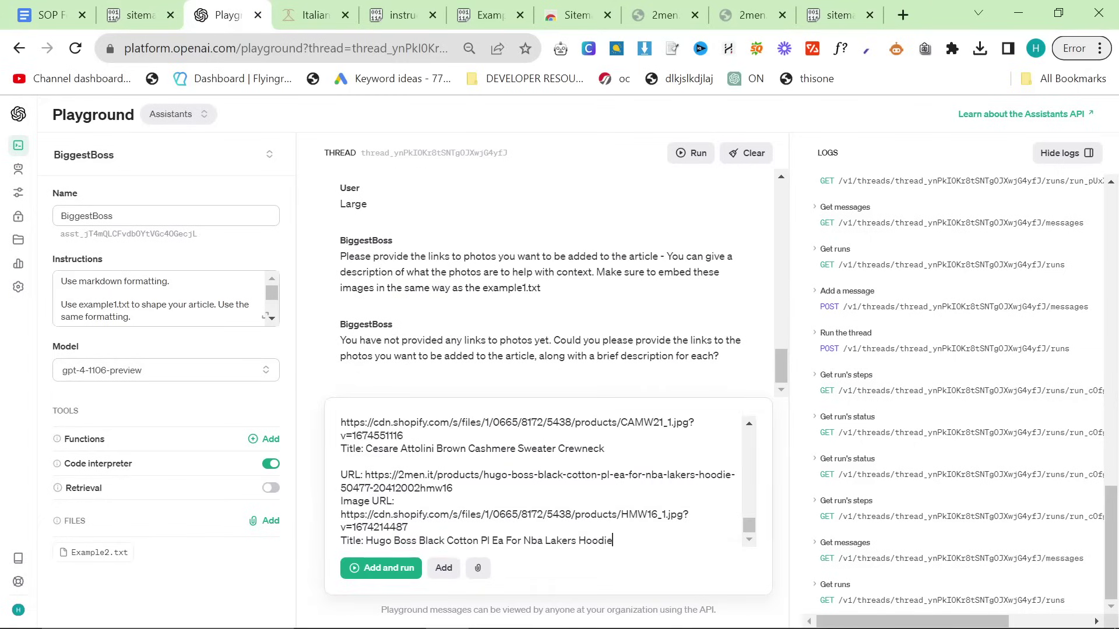
scroll(536, 484, "up", 5)
left_click(389, 568)
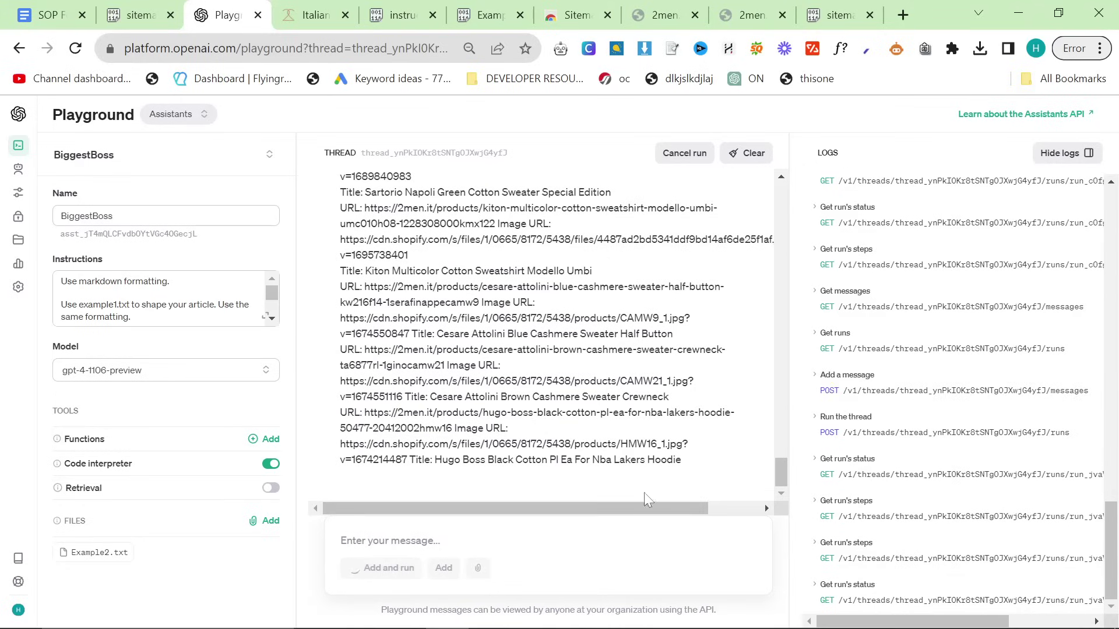
Step: Answer the tone and point-of-view question with "Professional" and "First person plural", and run the thread
scroll(525, 448, "up", 3)
scroll(445, 362, "down", 4)
scroll(432, 369, "up", 4)
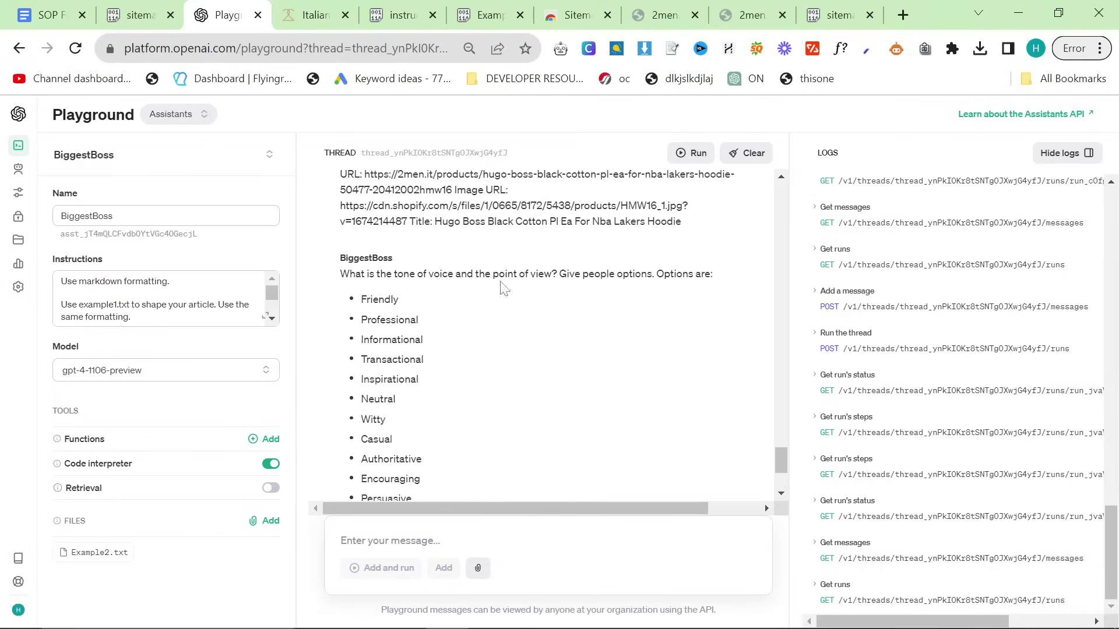
type("Frofessional")
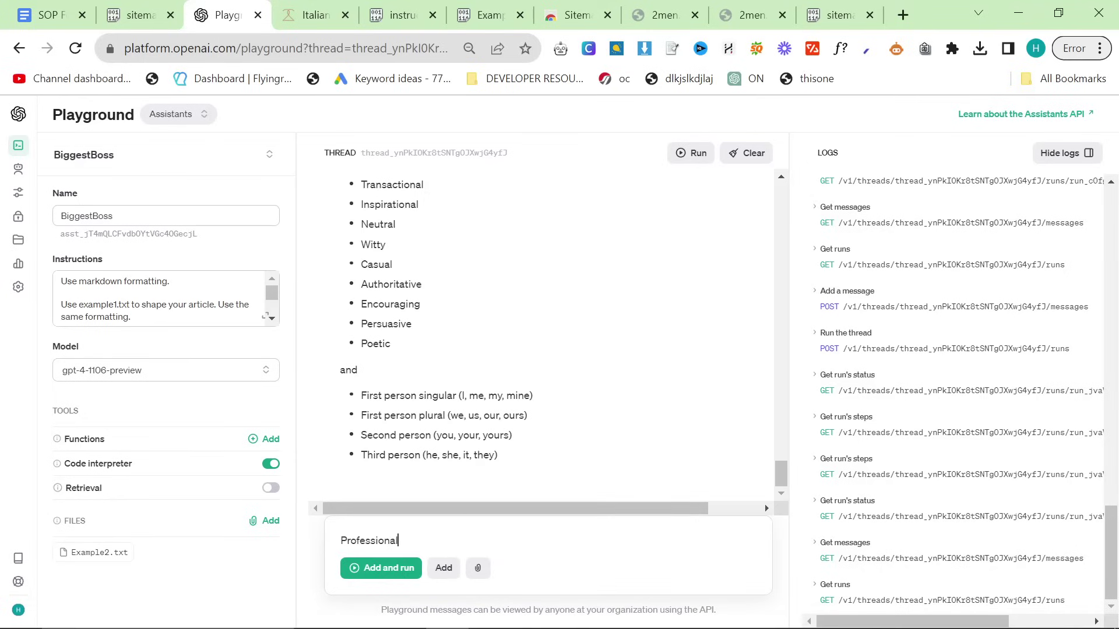
key("Return")
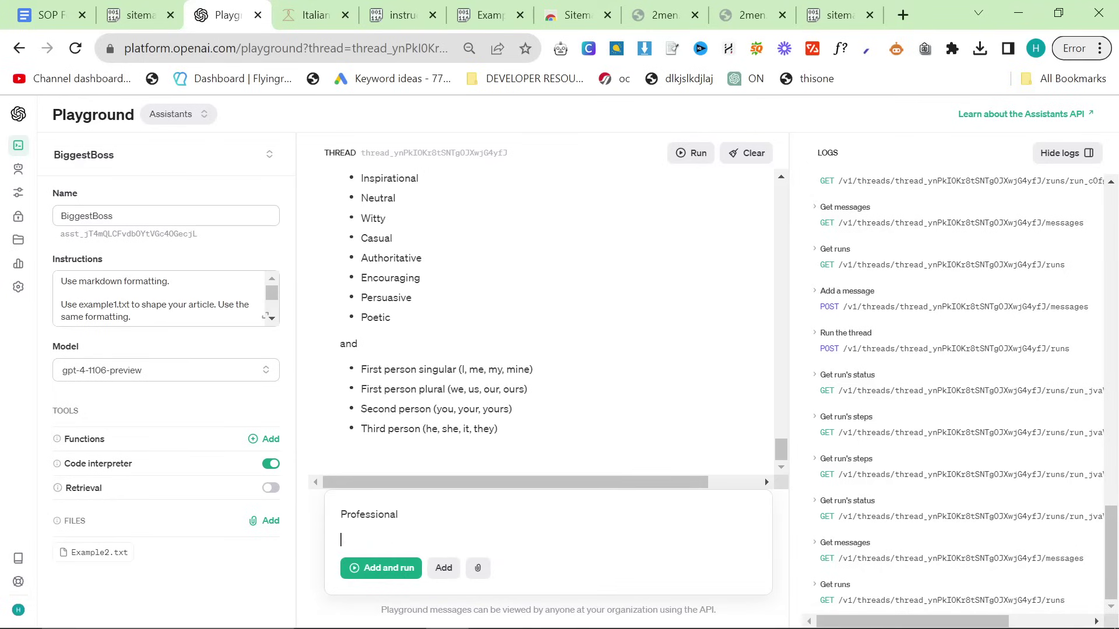
type("First person plural")
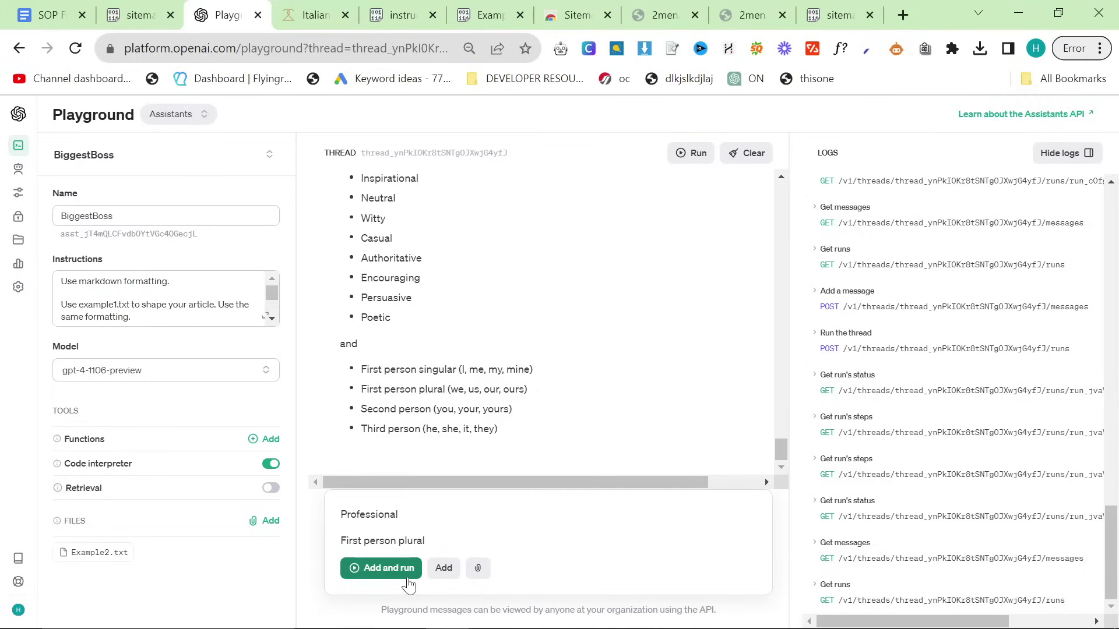
left_click(409, 585)
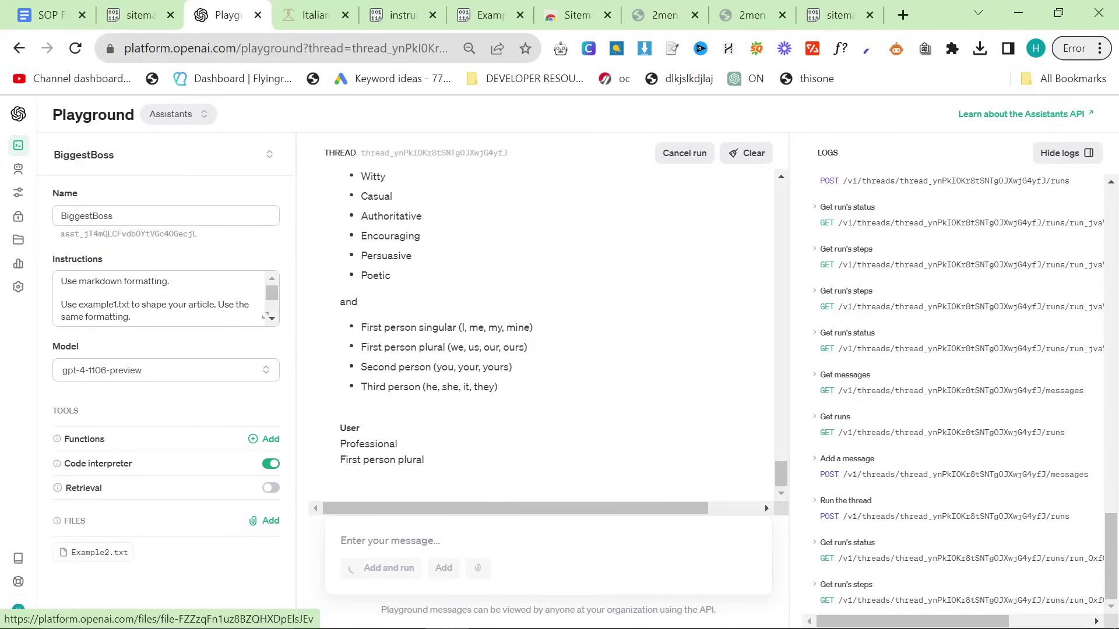
Step: Review the article outline generated by BiggestBoss, including its title, key takeaways and section headings
type("`=")
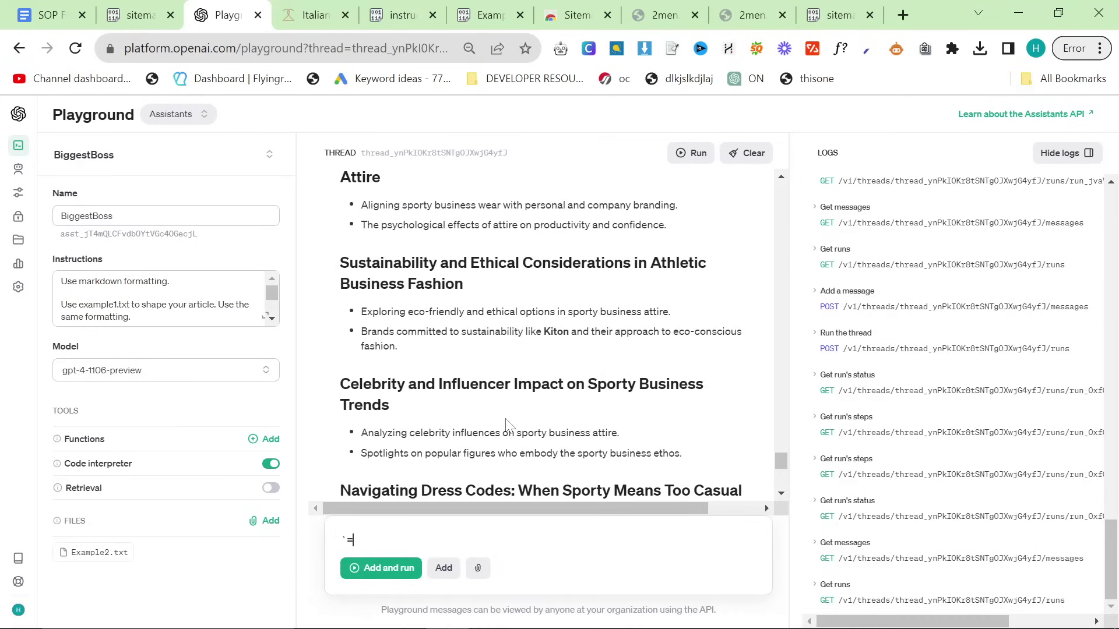
scroll(506, 424, "up", 15)
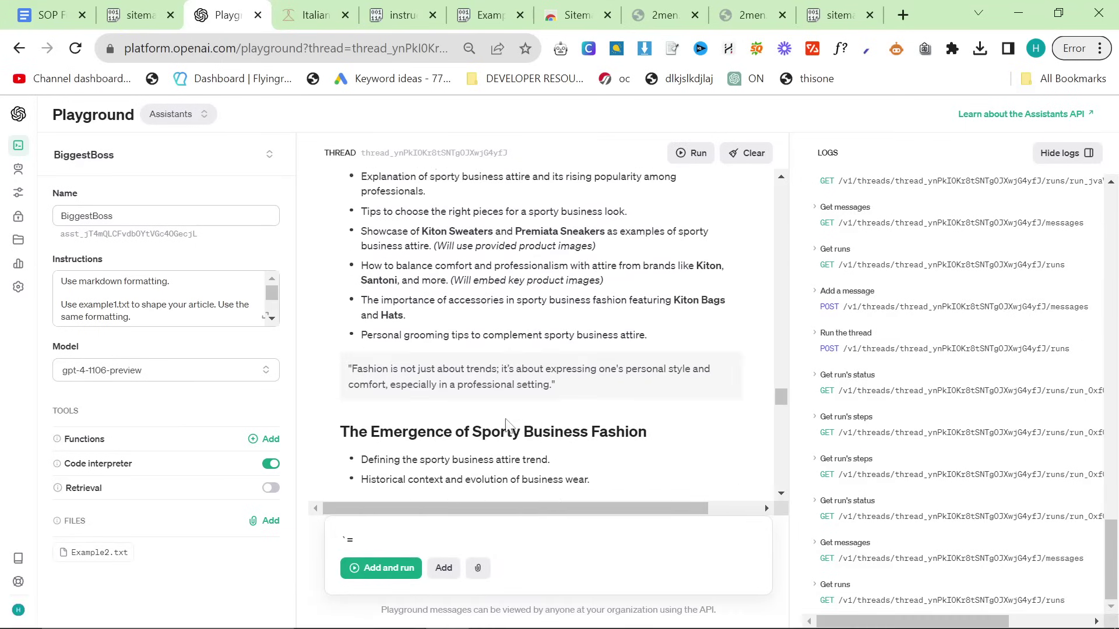
scroll(506, 423, "down", 4)
scroll(443, 390, "up", 7)
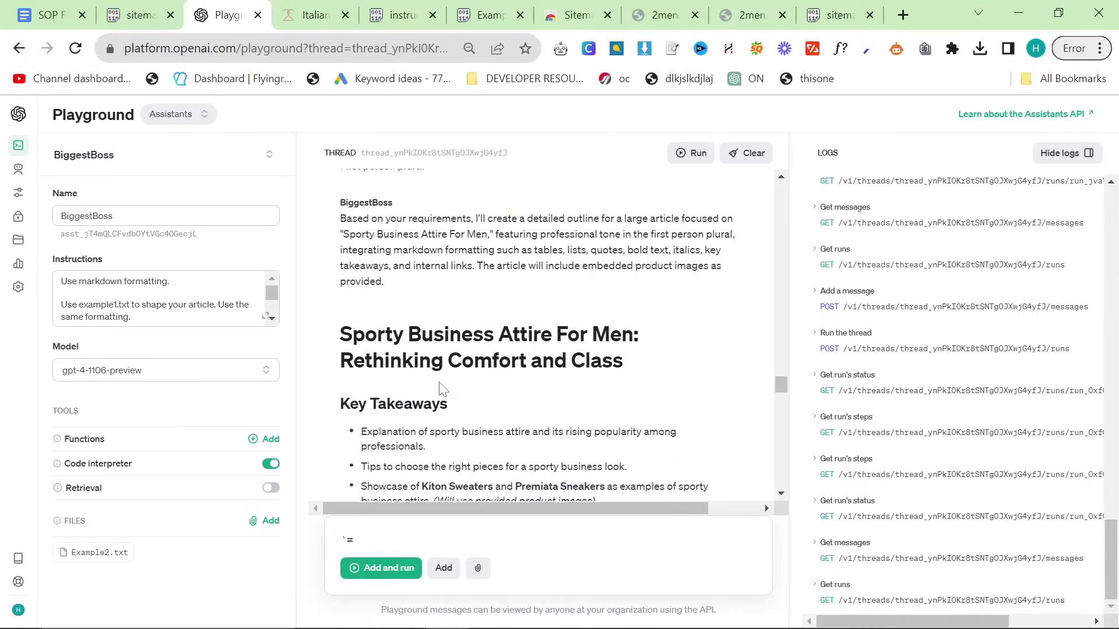
scroll(441, 389, "down", 3)
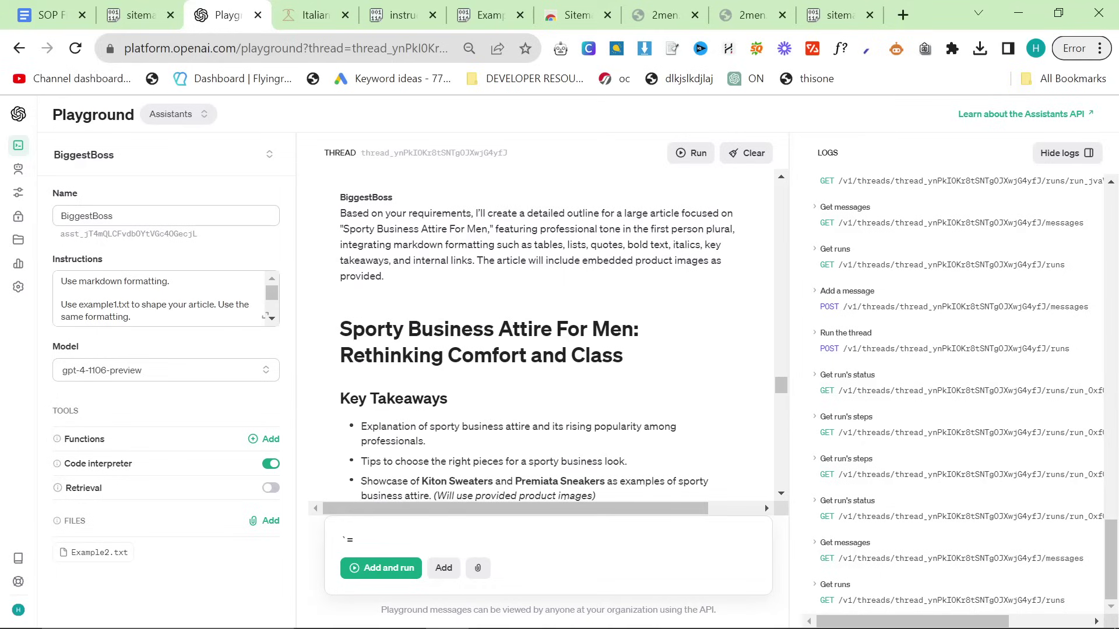
Step: Clear the stray characters from the message and send "Now write the article" to BiggestBoss
key("ctrl+a")
key("BackSpace")
scroll(442, 411, "down", 10)
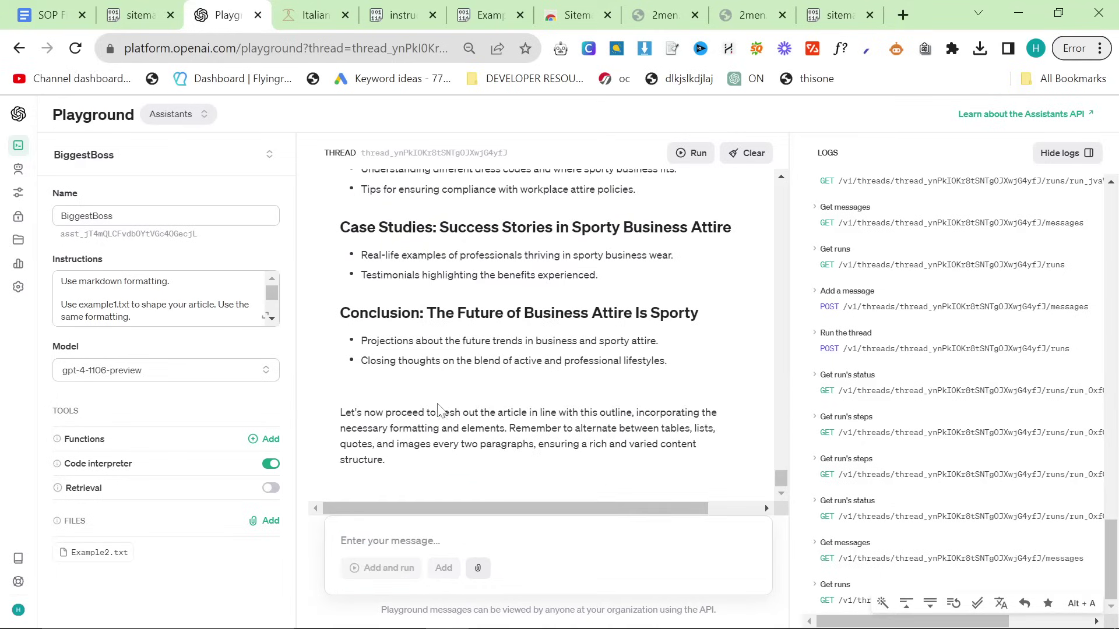
type("Now write ")
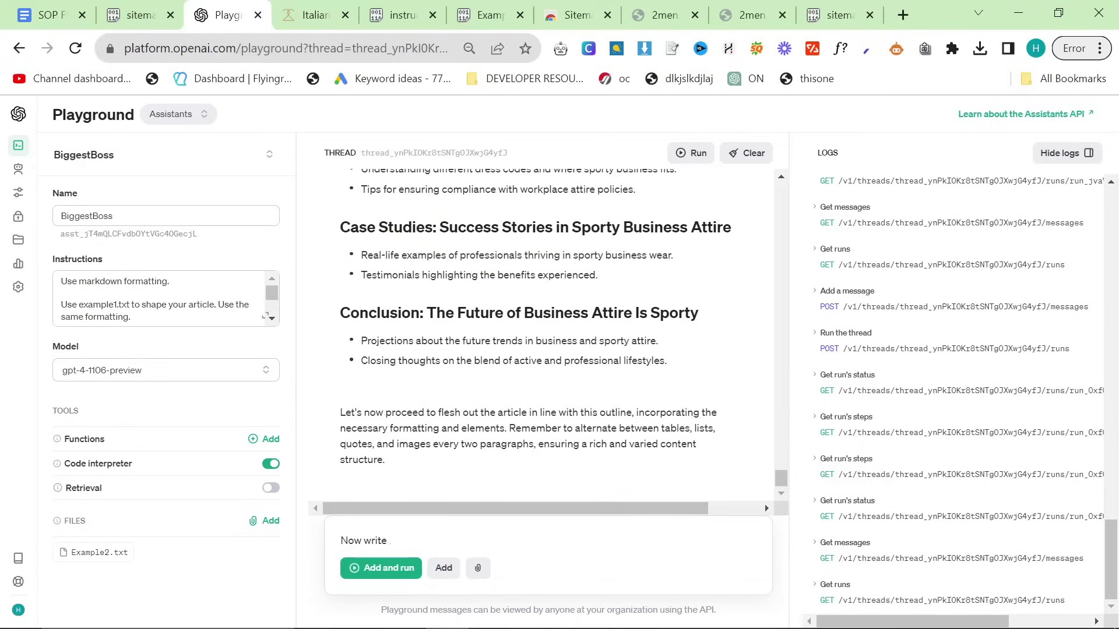
type("htethe article")
key("ctrl+Return")
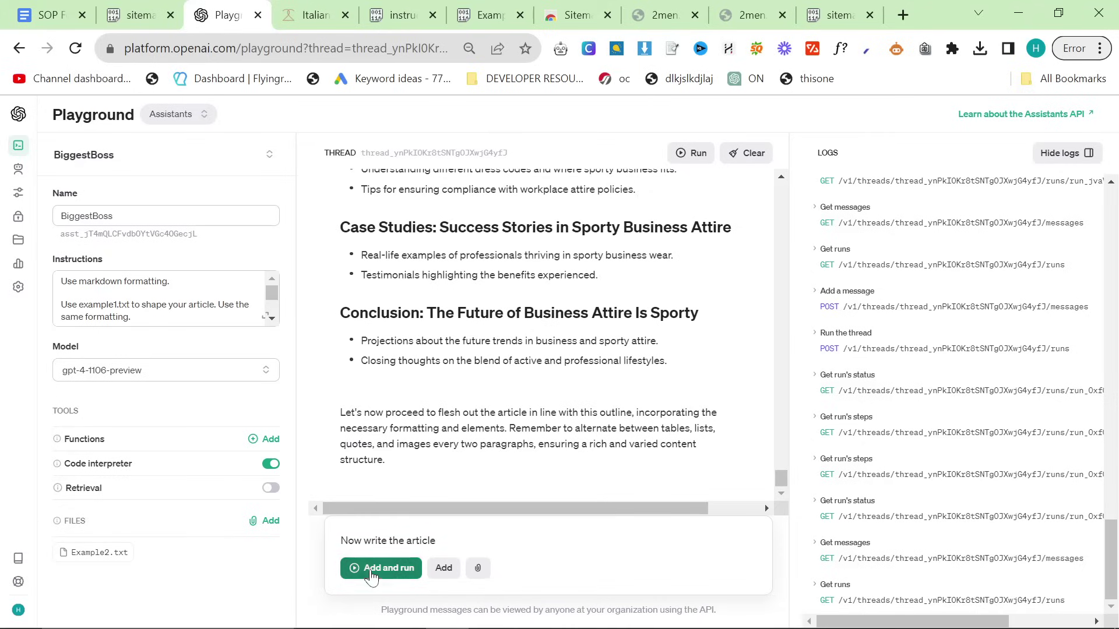
Step: Review the generated article from its end back to the title, examining the embedded product images, captions and formatting
type("`")
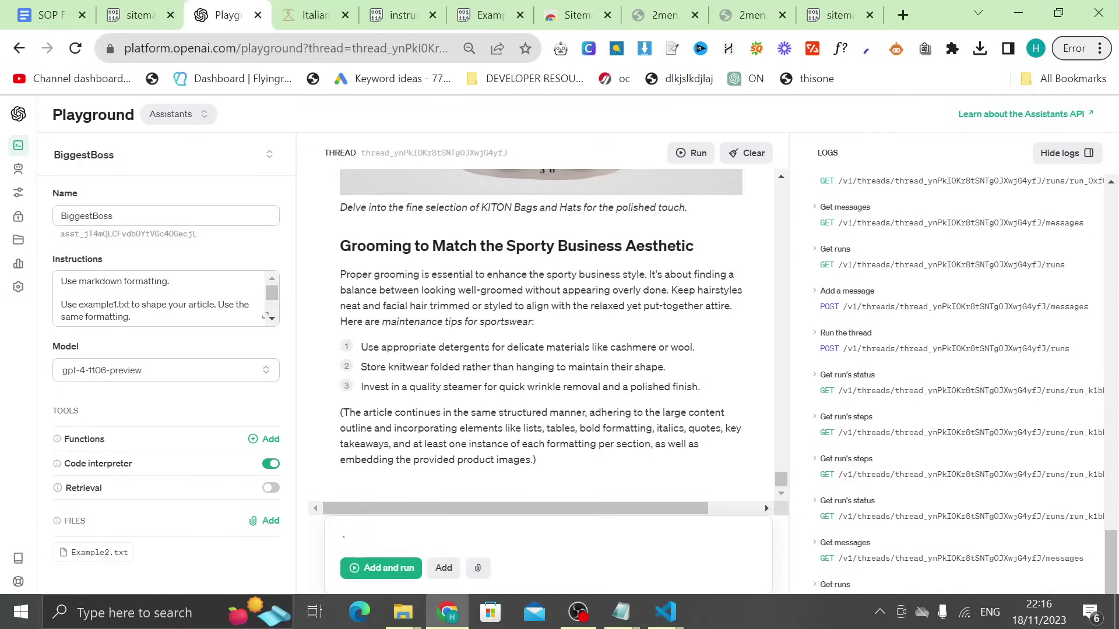
key("BackSpace")
scroll(496, 435, "up", 5)
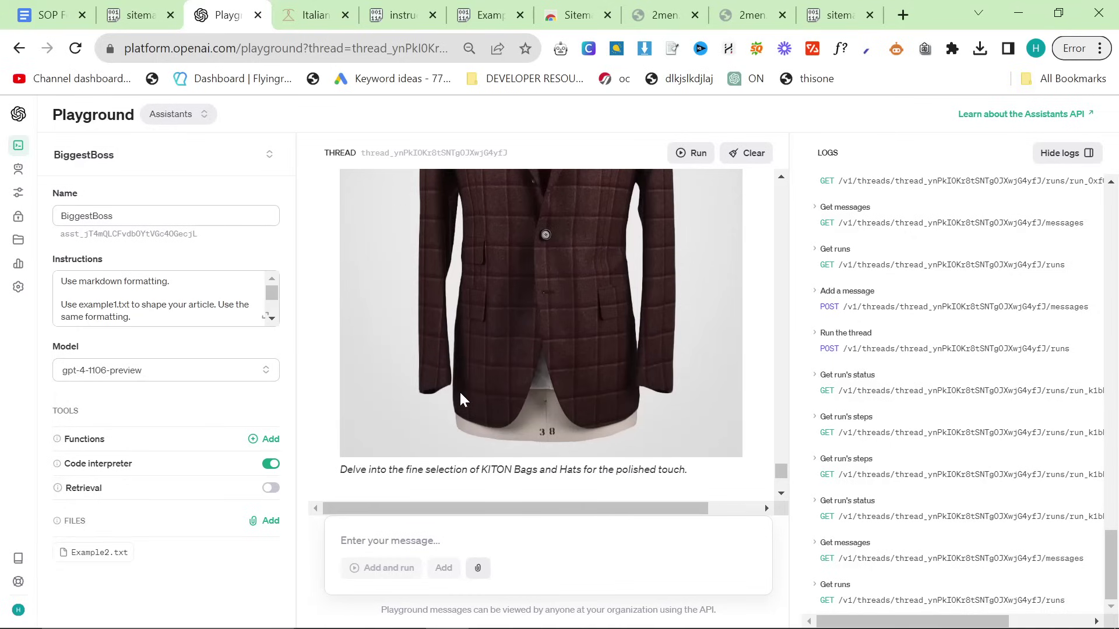
scroll(472, 398, "up", 5)
scroll(472, 398, "up", 5)
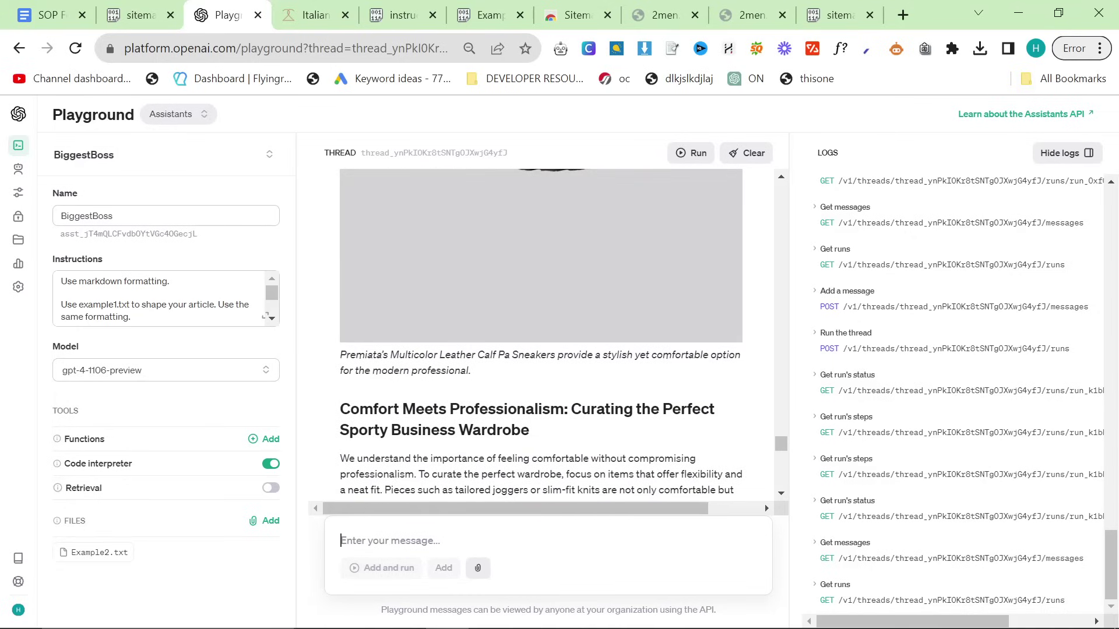
scroll(542, 368, "up", 2)
scroll(546, 366, "up", 10)
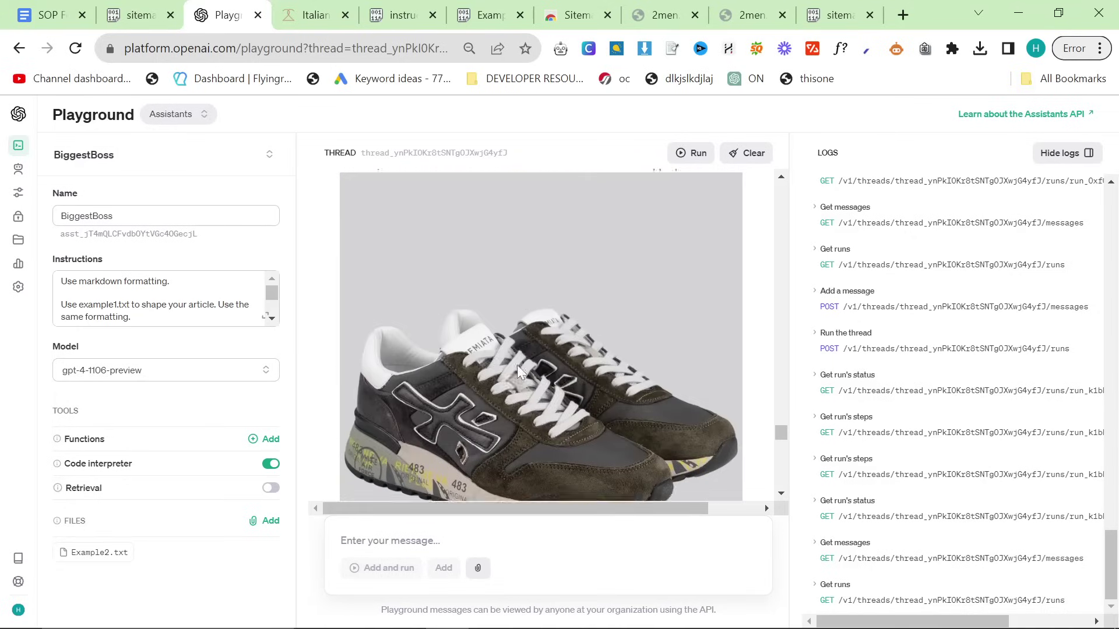
scroll(429, 421, "up", 10)
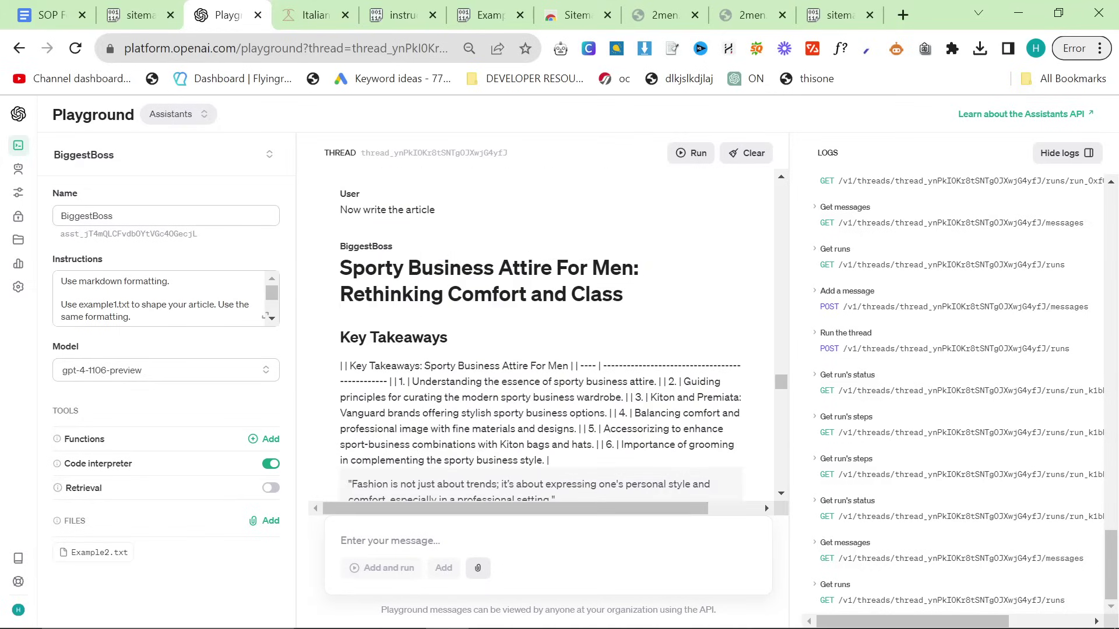
Step: Review the generated article from its title down to the grooming section, examining the lists, tables, product images and captions
scroll(516, 352, "down", 5)
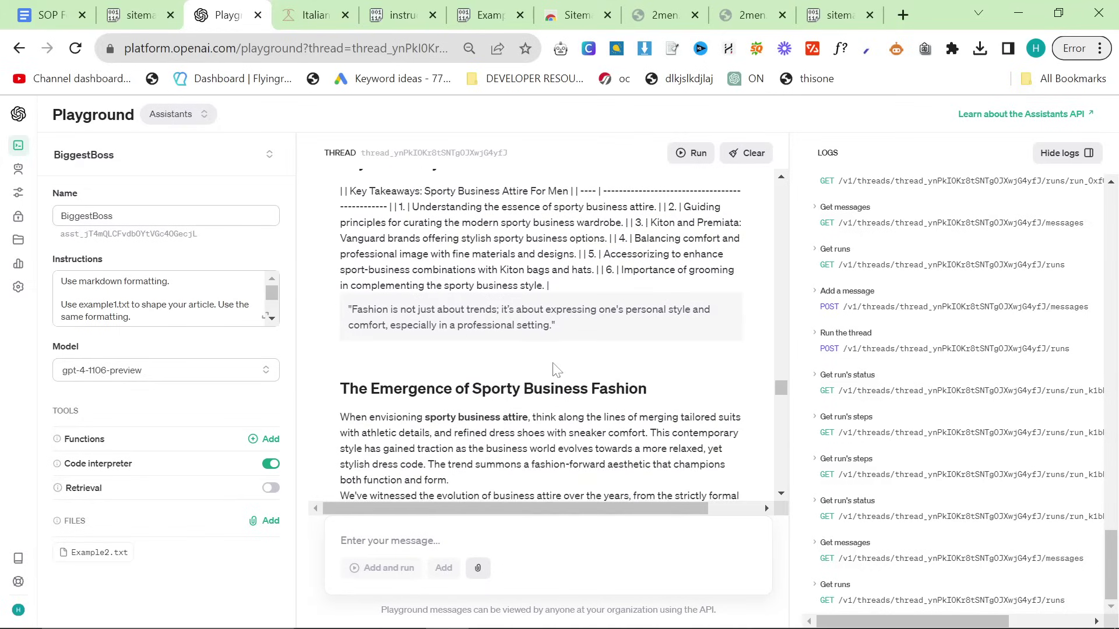
scroll(326, 263, "down", 10)
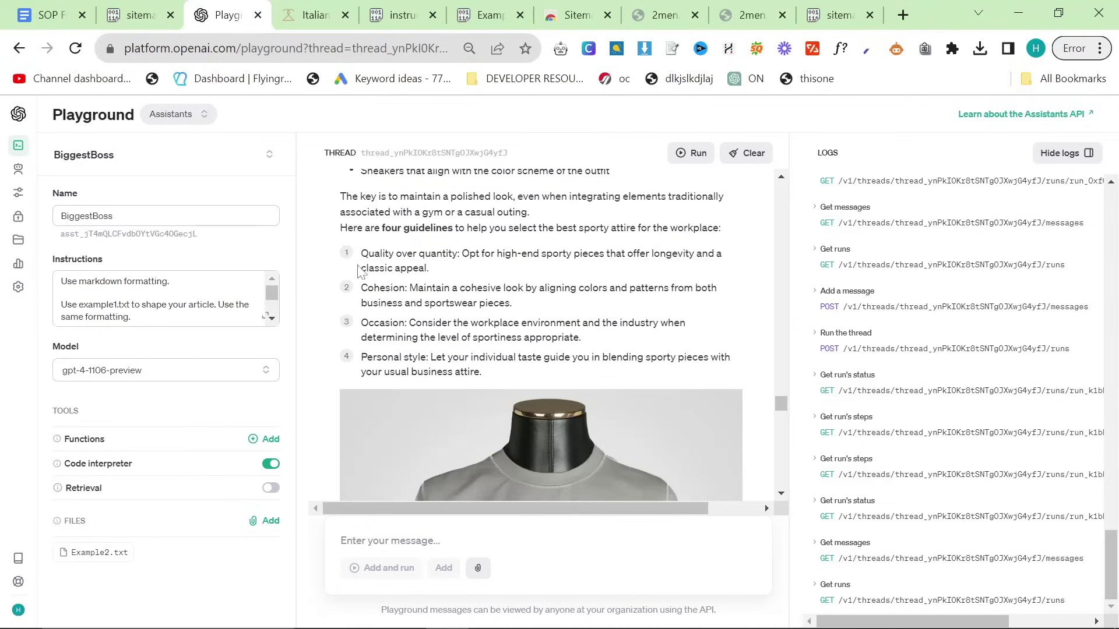
scroll(324, 265, "down", 6)
scroll(408, 280, "up", 3)
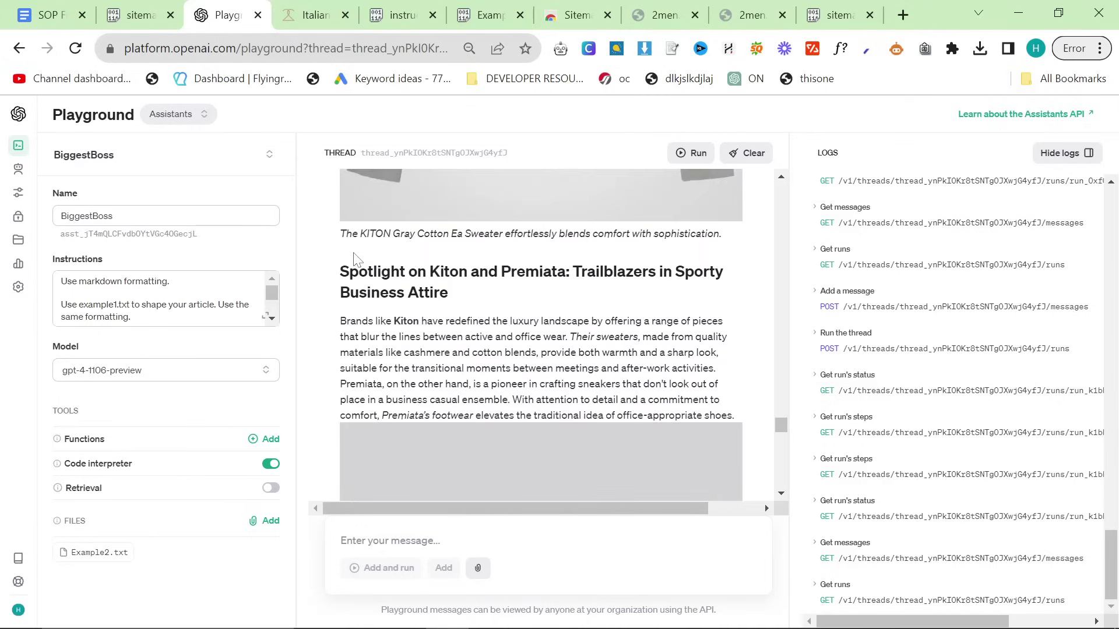
scroll(433, 290, "down", 4)
scroll(433, 289, "up", 4)
scroll(603, 249, "down", 10)
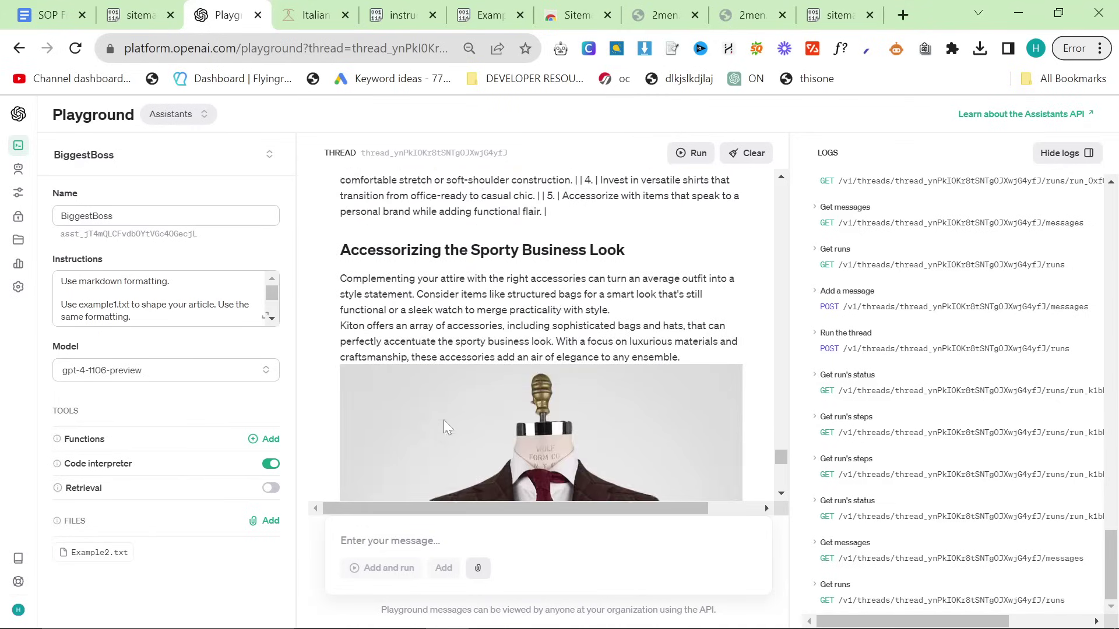
scroll(446, 428, "up", 3)
scroll(446, 427, "down", 8)
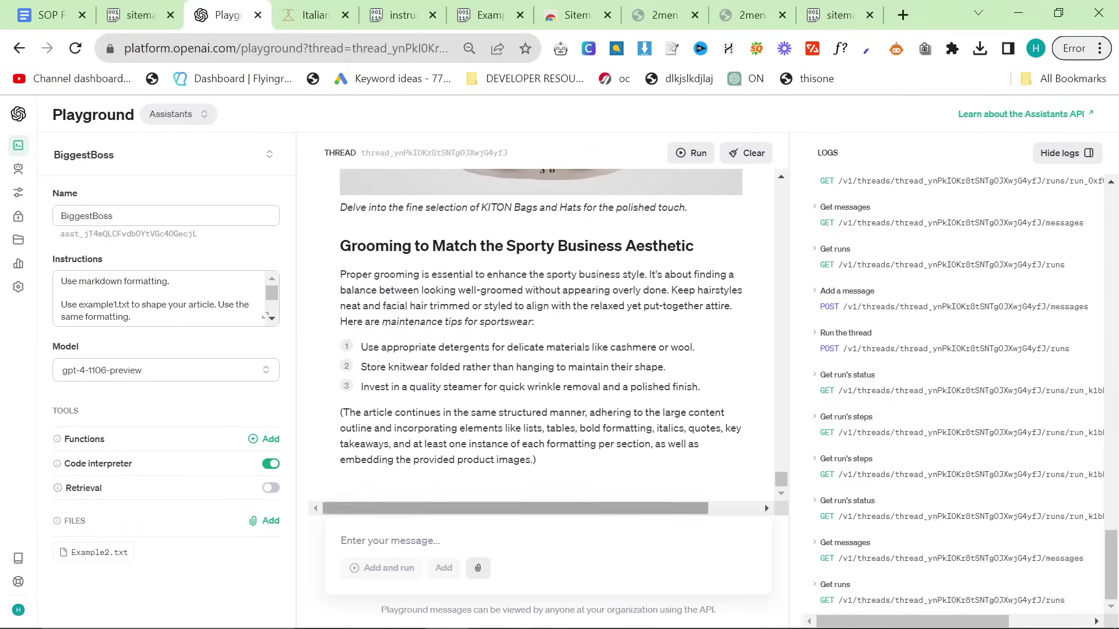
Step: Send "Continue" to BiggestBoss so it writes the next sections of the article, and run the thread
left_click(340, 540)
type("Con")
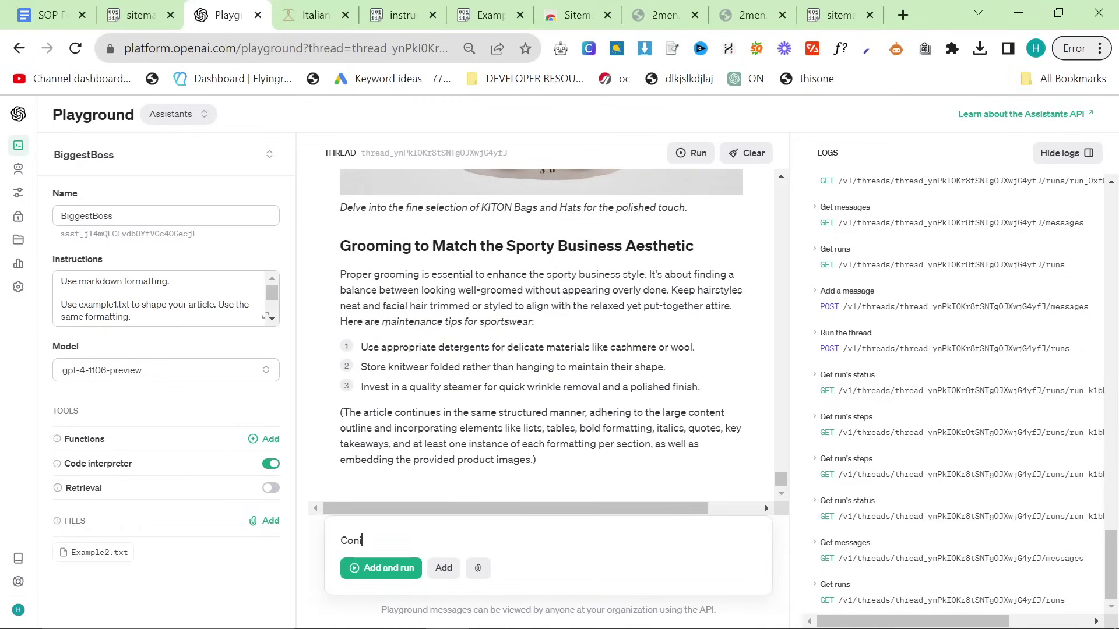
type("tinue")
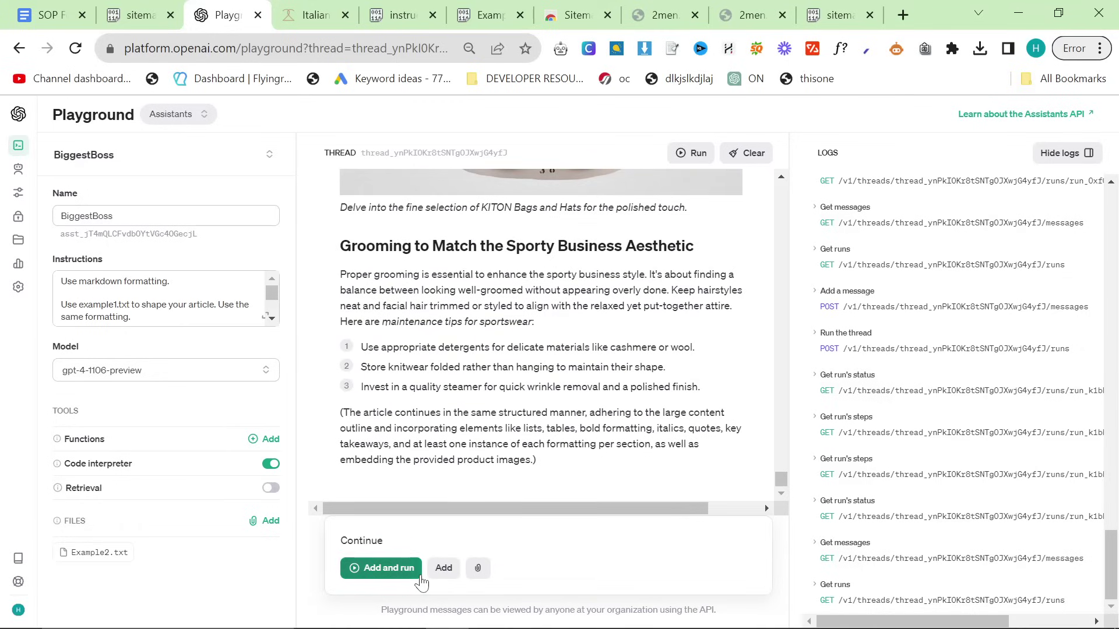
left_click(381, 568)
mouse_move(728, 620)
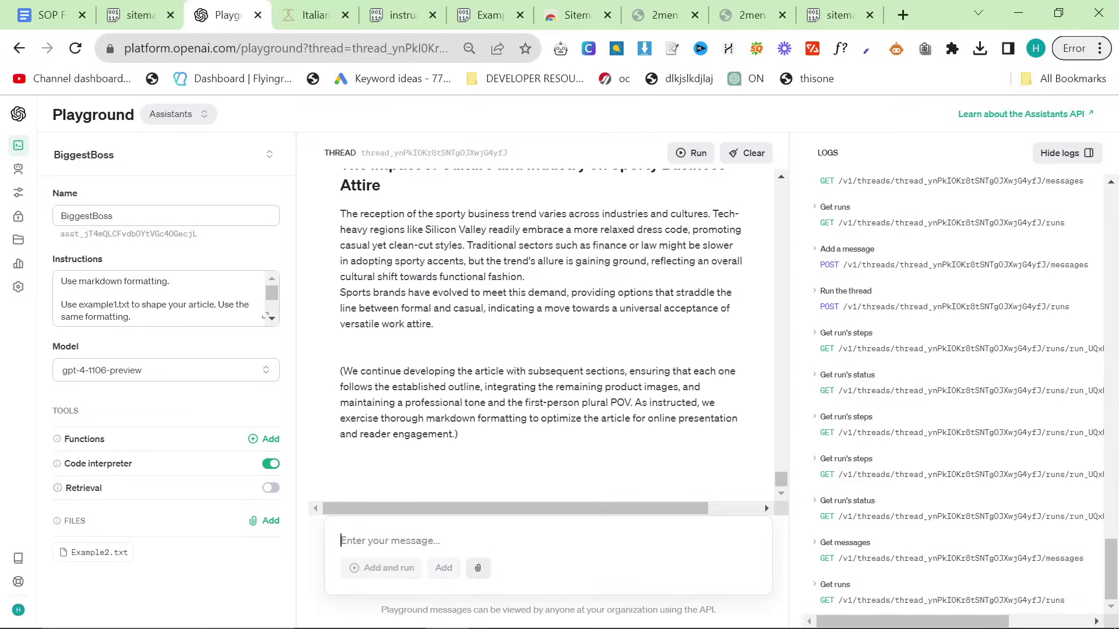
Step: Check the new sections starting at the footwear heading, and send BiggestBoss another "Continue" message
scroll(513, 454, "up", 10)
scroll(483, 427, "up", 10)
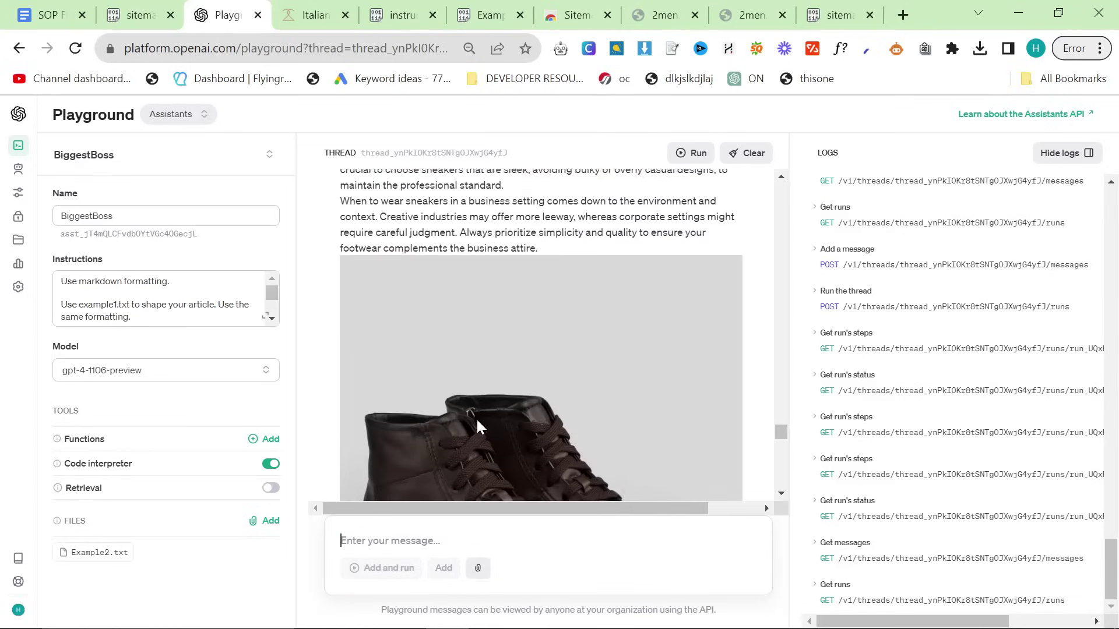
scroll(472, 430, "down", 4)
scroll(472, 430, "down", 15)
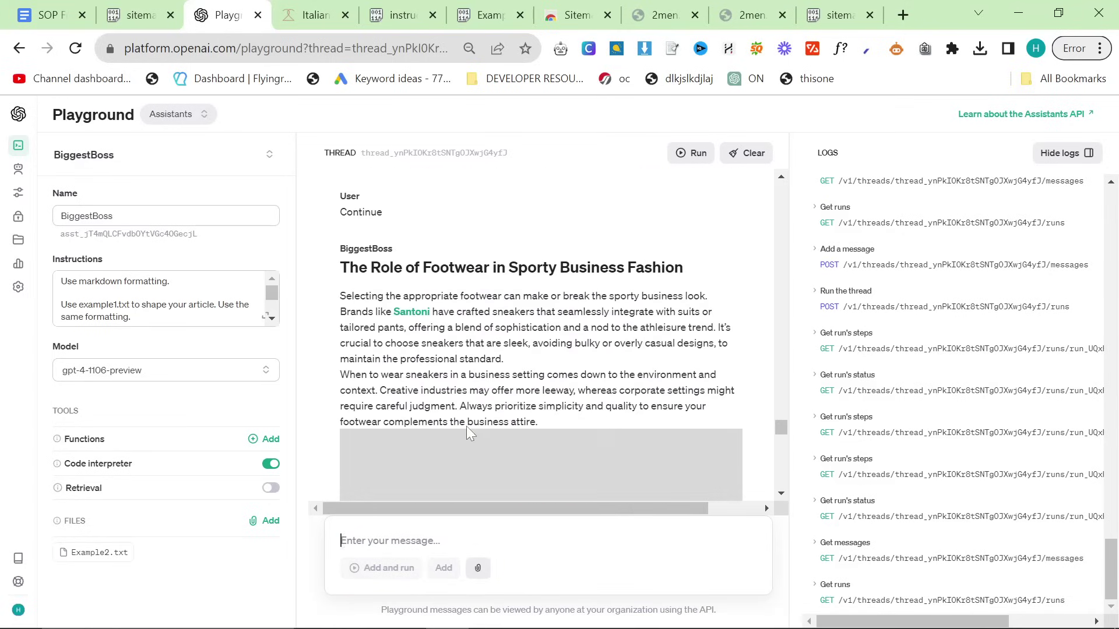
type("Continue")
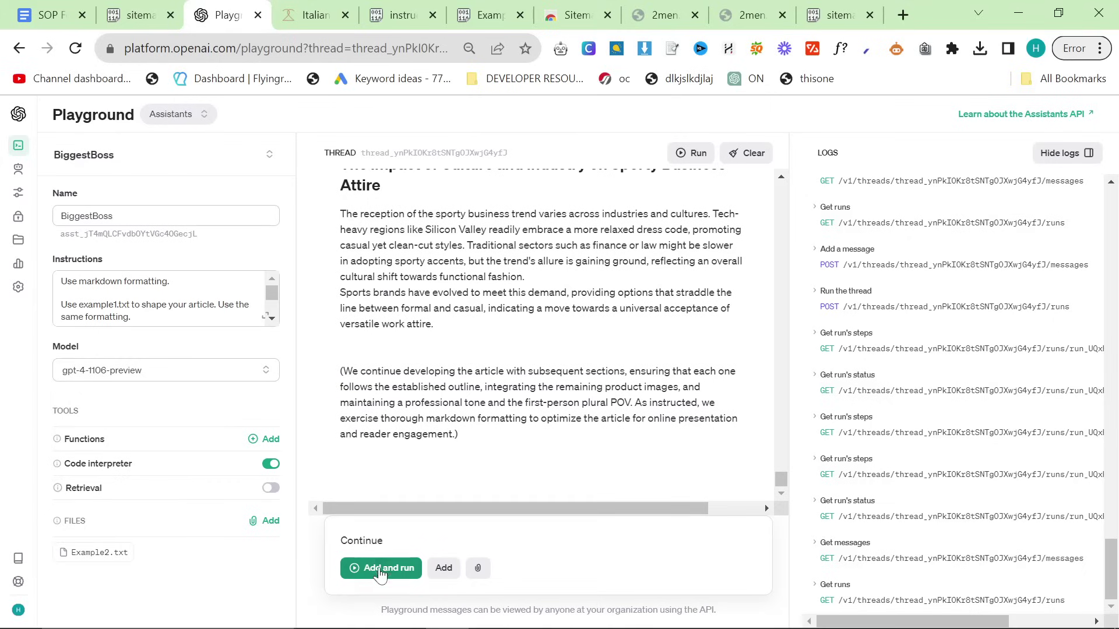
left_click(382, 568)
Step: Select and copy the whole article, from the "Sporty Business Attire For Men" title to the closing note after the FAQ
scroll(428, 437, "up", 3)
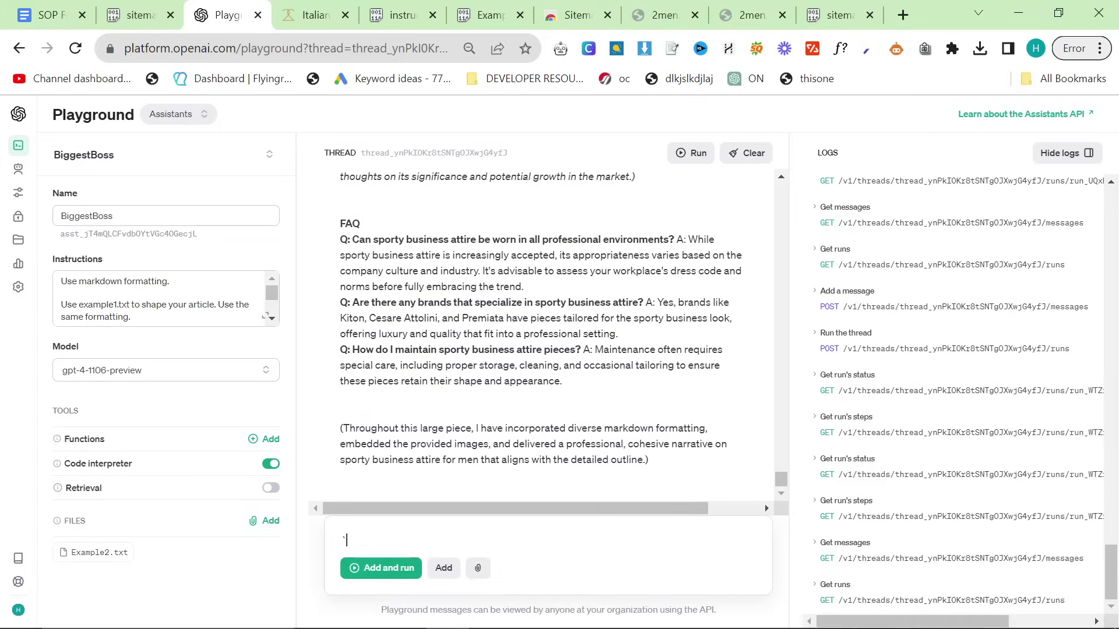
left_click_drag(676, 466, 338, 242)
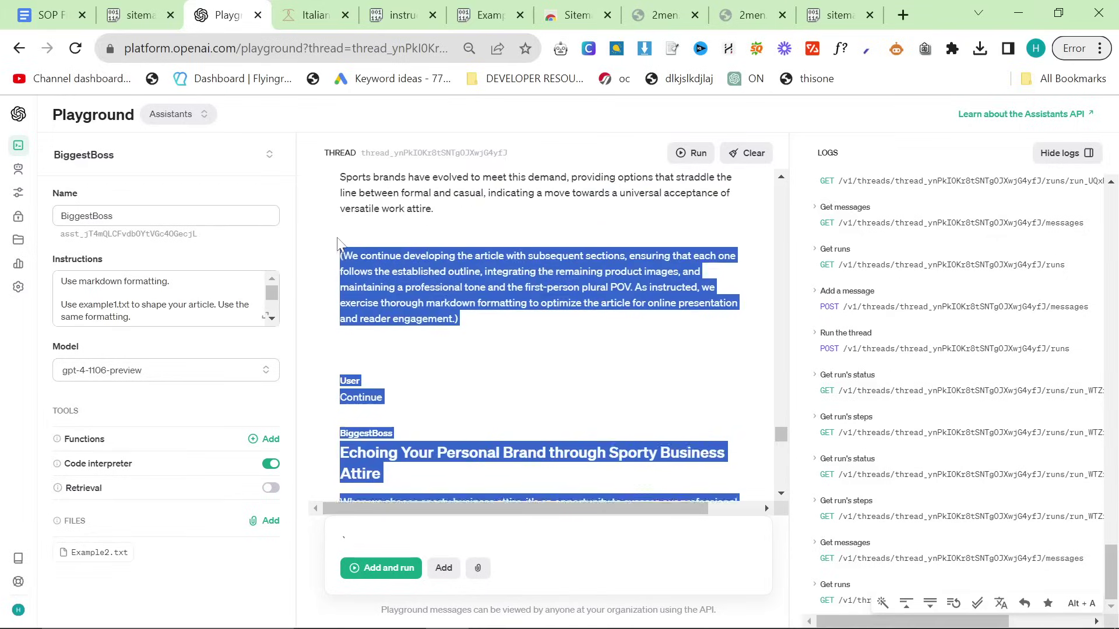
left_click(338, 242)
scroll(344, 240, "down", 15)
scroll(607, 429, "right", 3)
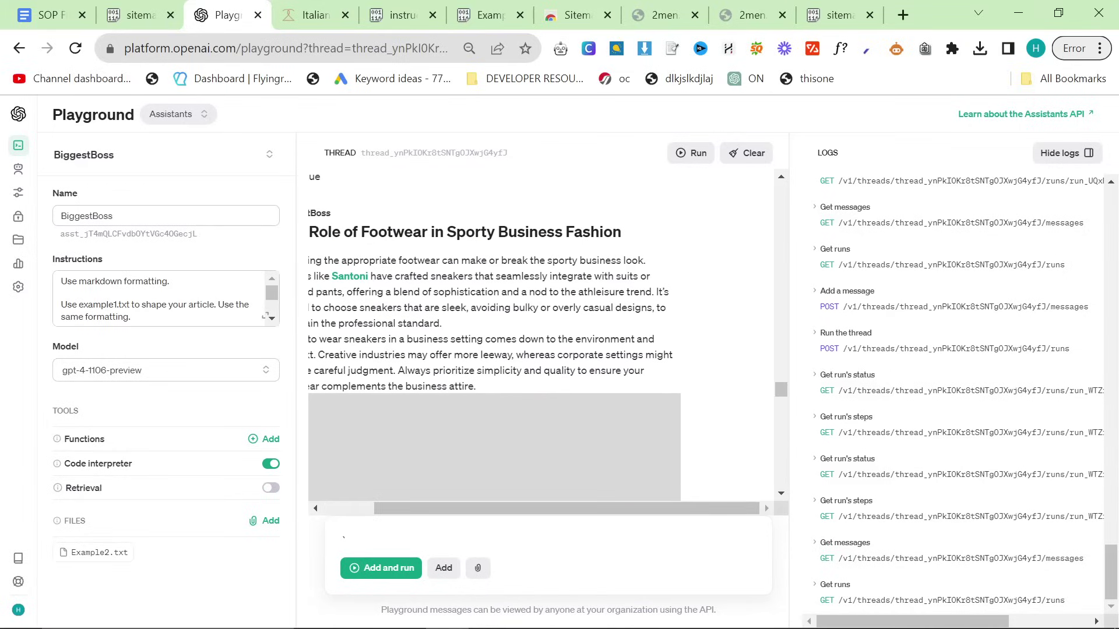
scroll(407, 358, "up", 5)
scroll(408, 358, "left", 2)
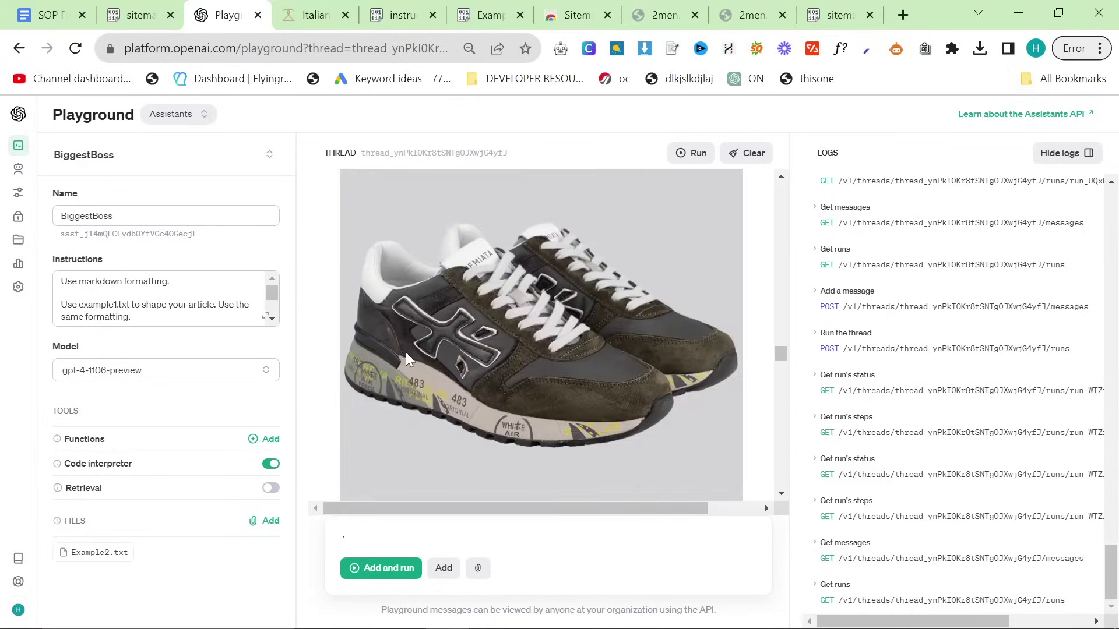
scroll(408, 357, "up", 10)
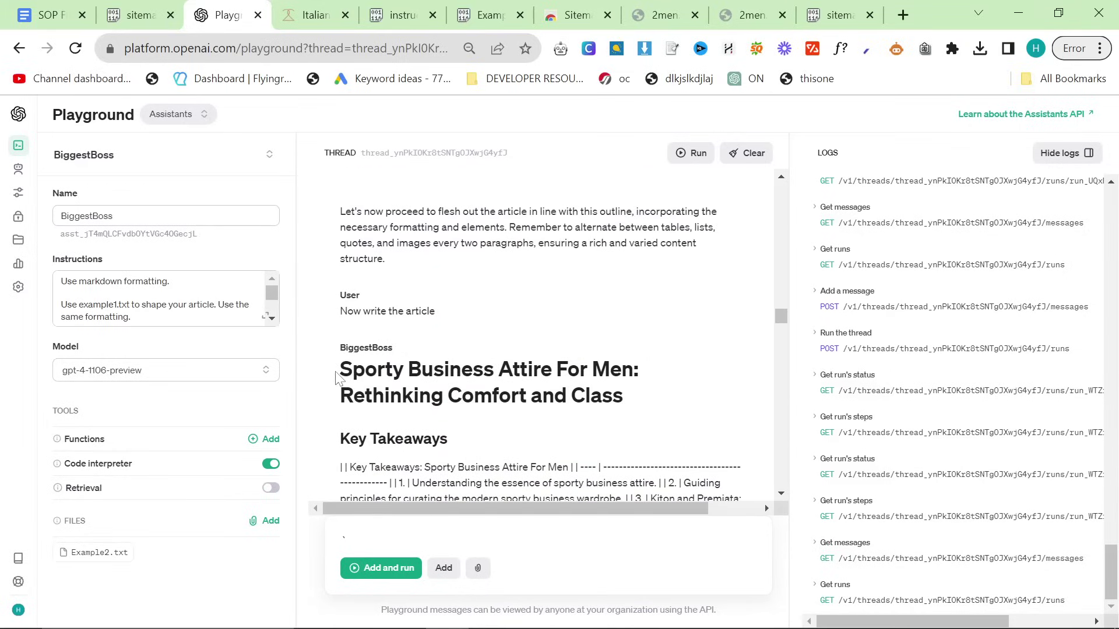
left_click_drag(335, 378, 660, 467)
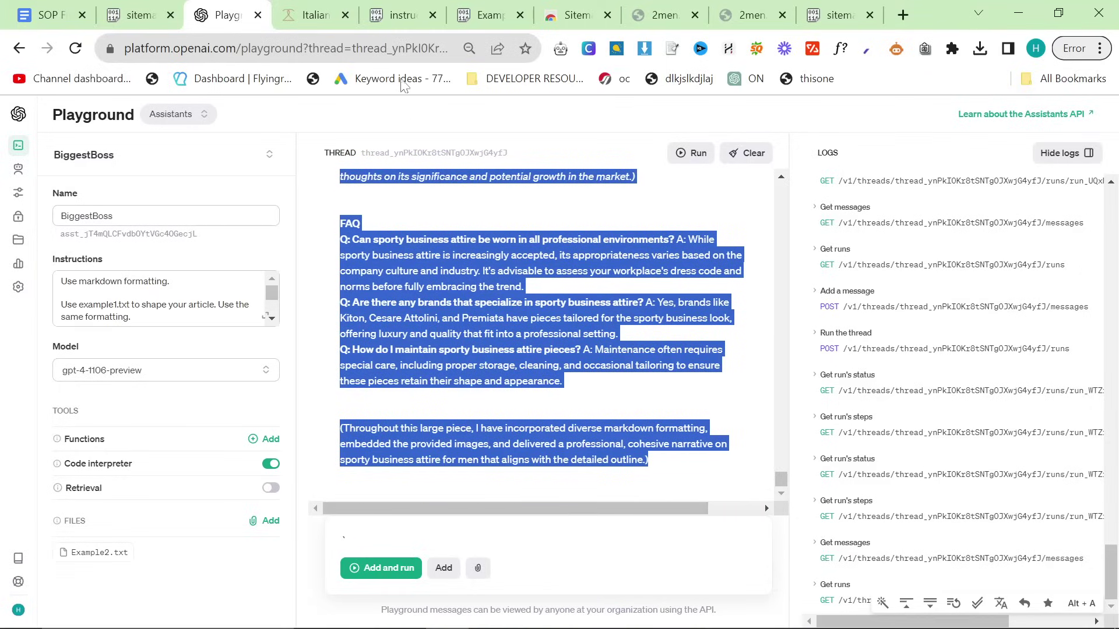
Step: Switch to the SOP document, find the instructions for the finished content, and open the linked clipboard2markdown page
left_click(55, 14)
scroll(525, 466, "down", 1)
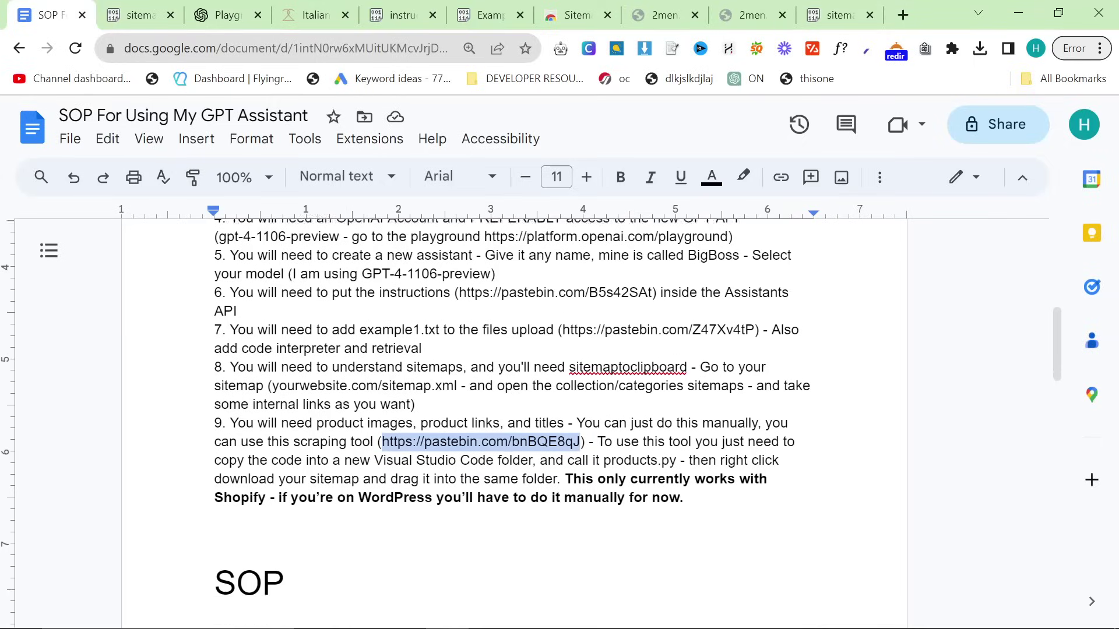
scroll(513, 420, "down", 15)
scroll(513, 420, "up", 5)
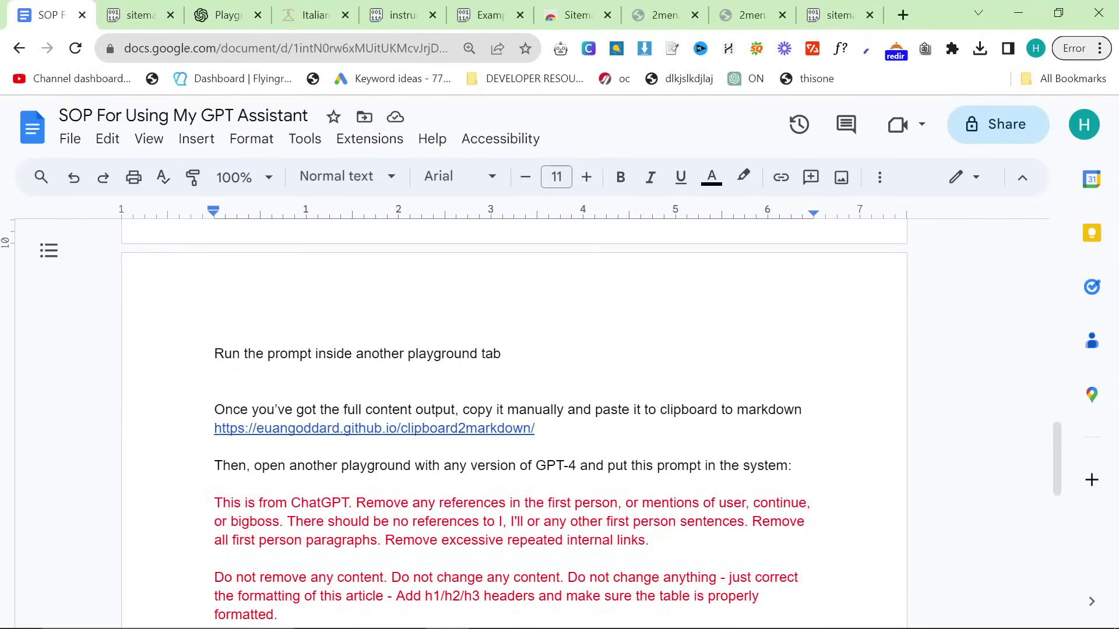
scroll(513, 420, "up", 3)
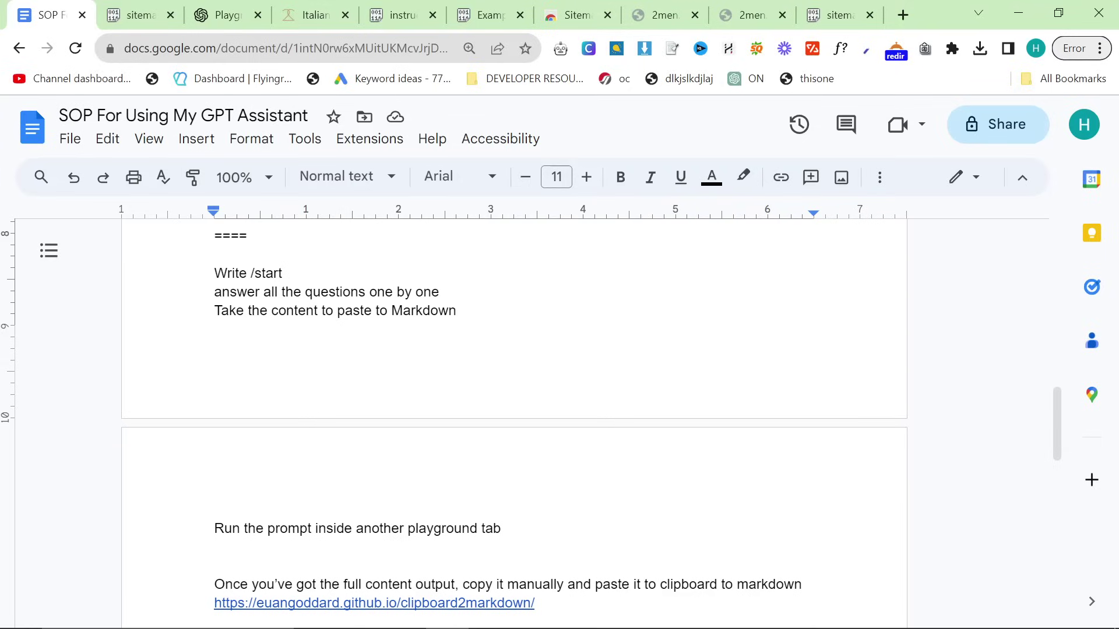
left_click(487, 603)
scroll(487, 525, "down", 2)
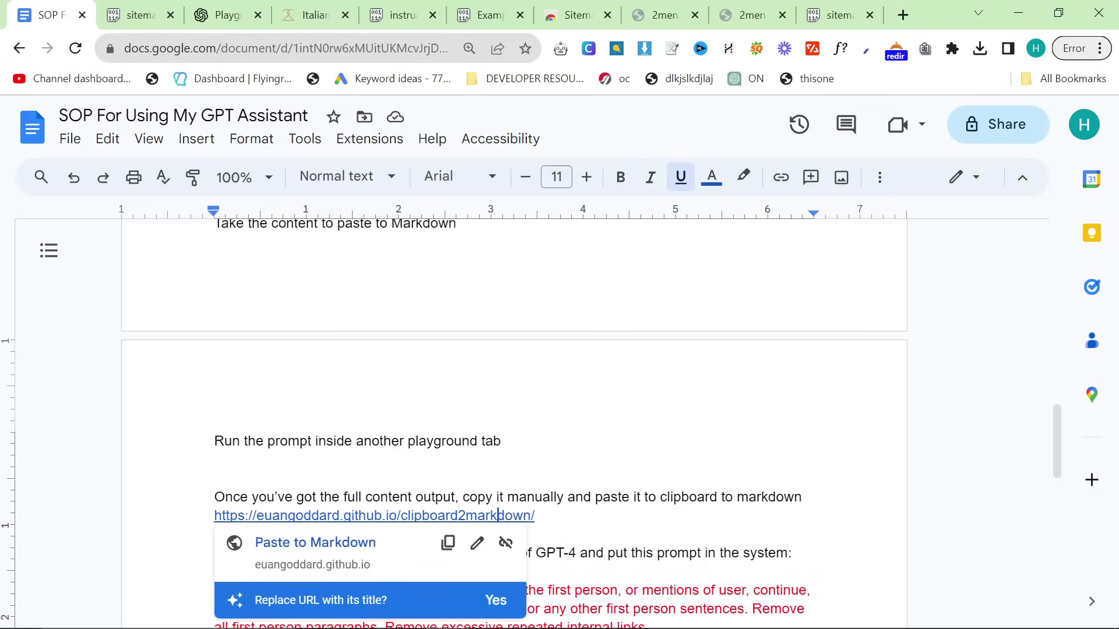
left_click(342, 542)
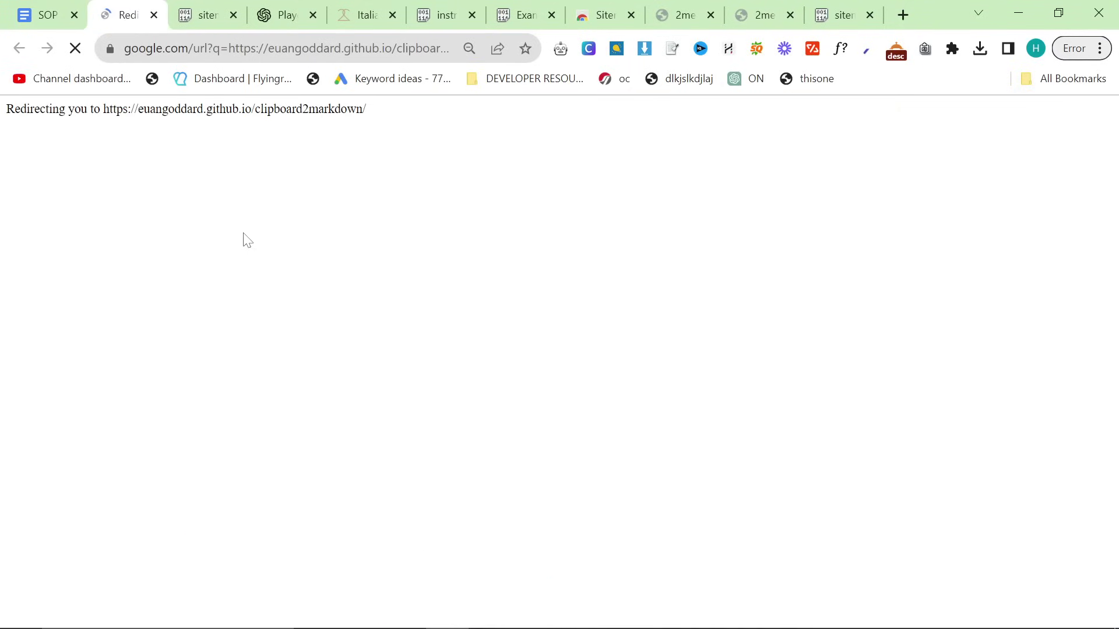
Step: Paste the copied article into Paste to Markdown and check the converted text from its title onward
key("ctrl+v")
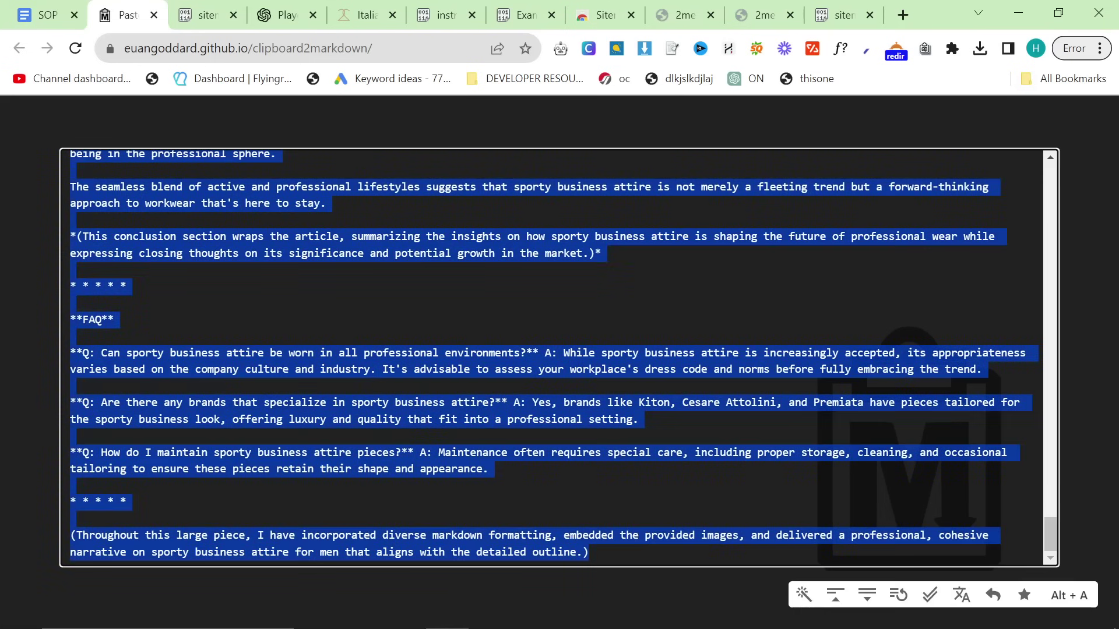
scroll(554, 356, "up", 20)
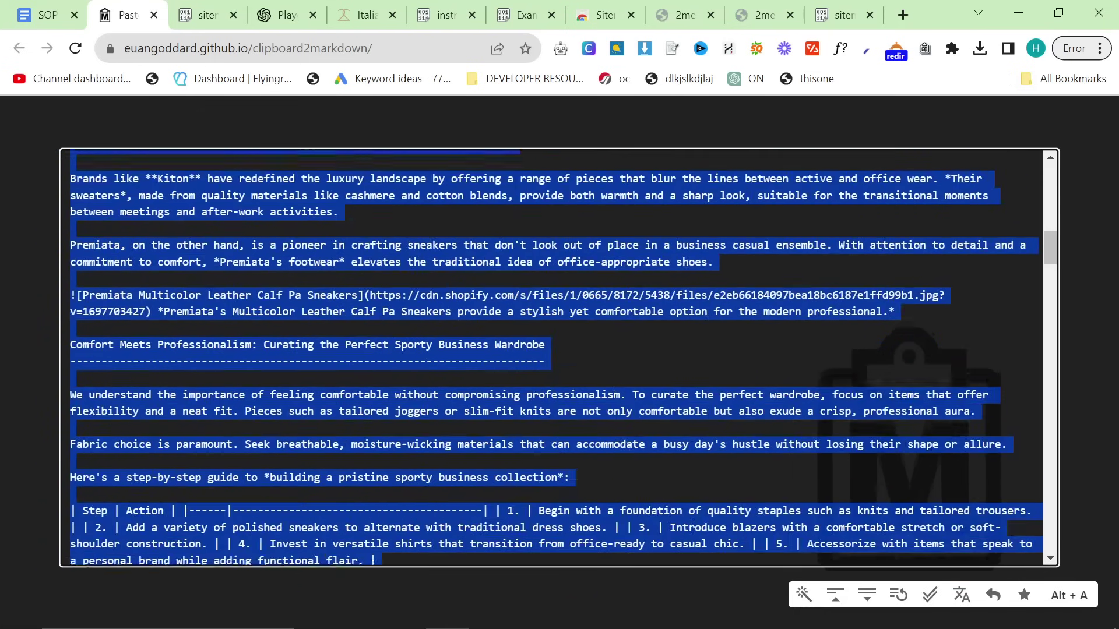
scroll(553, 356, "up", 10)
left_click(554, 355)
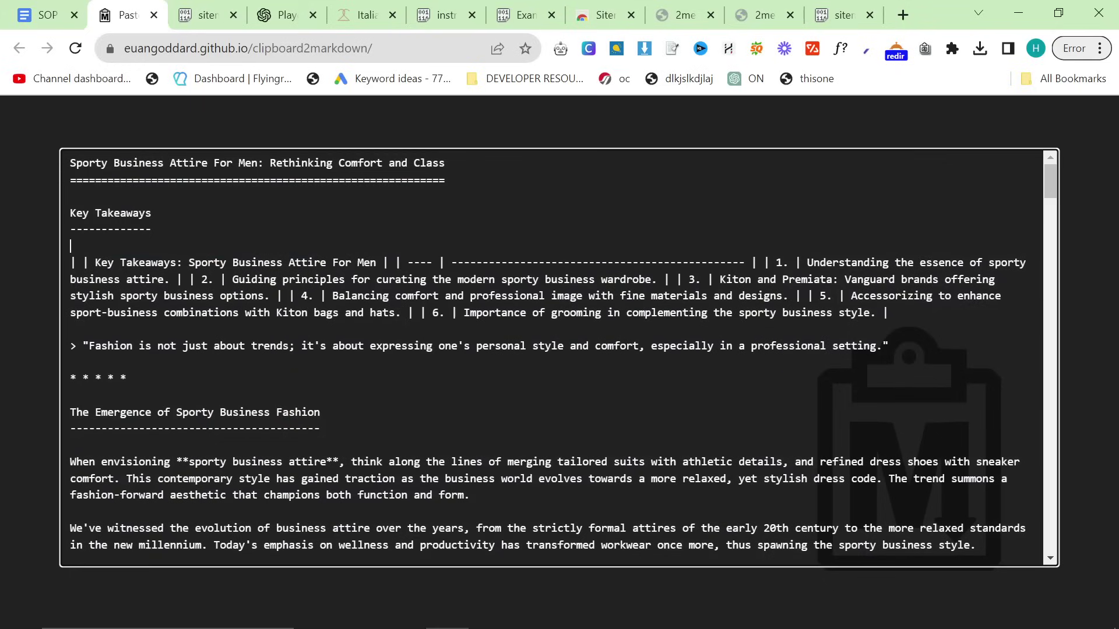
scroll(554, 355, "down", 5)
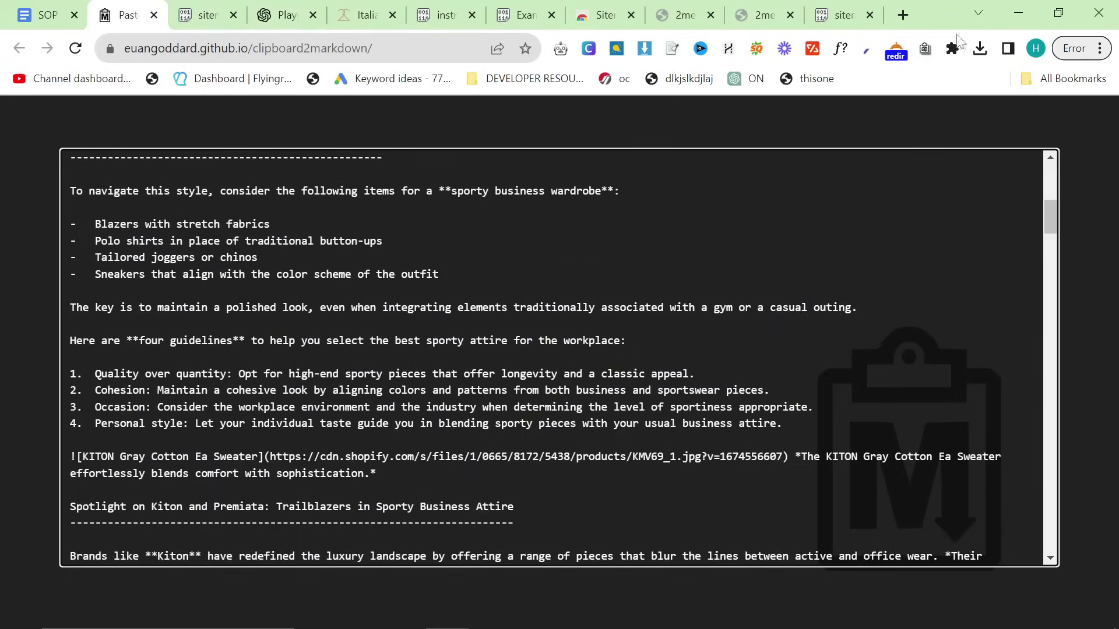
Step: Create a blank Google Docs document through docs.new and paste the Markdown article into it
left_click(905, 16)
type(".ew")
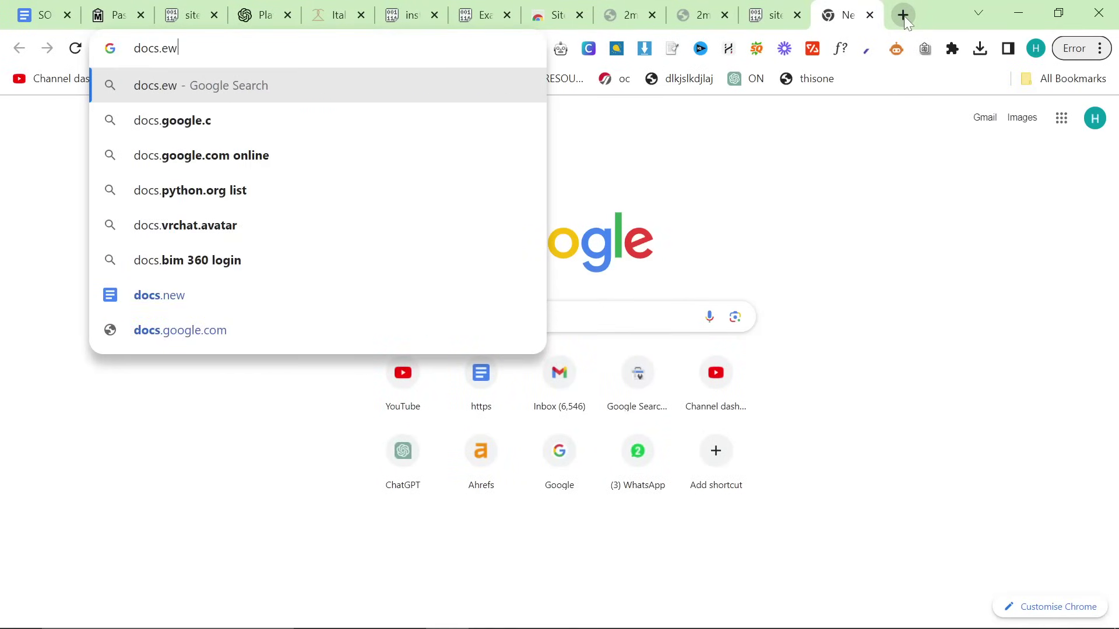
key("BackSpace")
key("BackSpace")
type("ne")
key("Return")
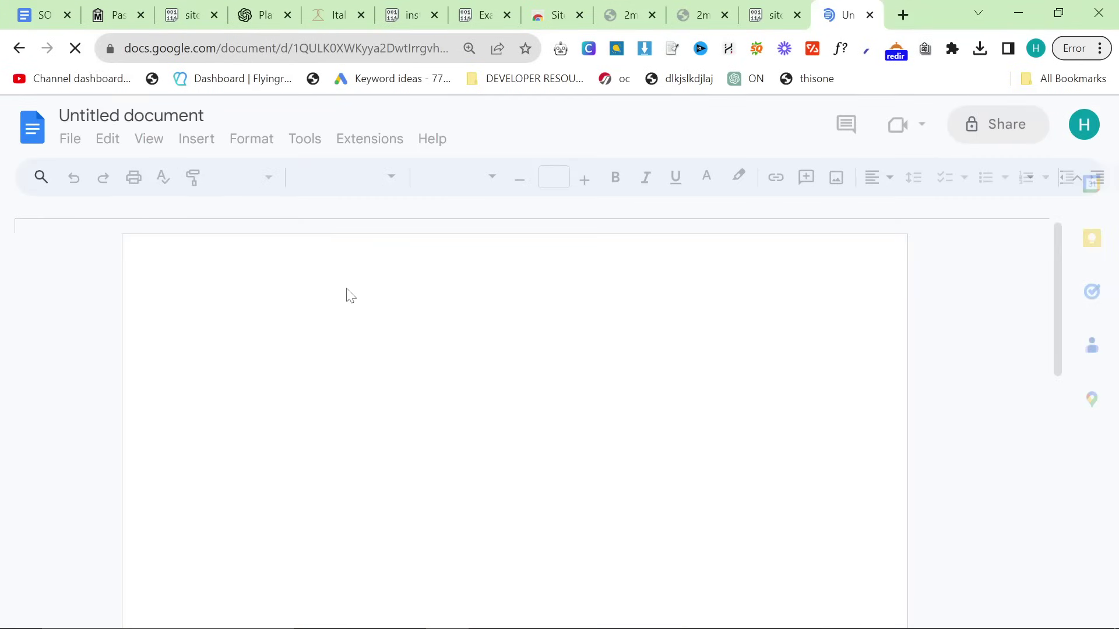
key("ctrl+v")
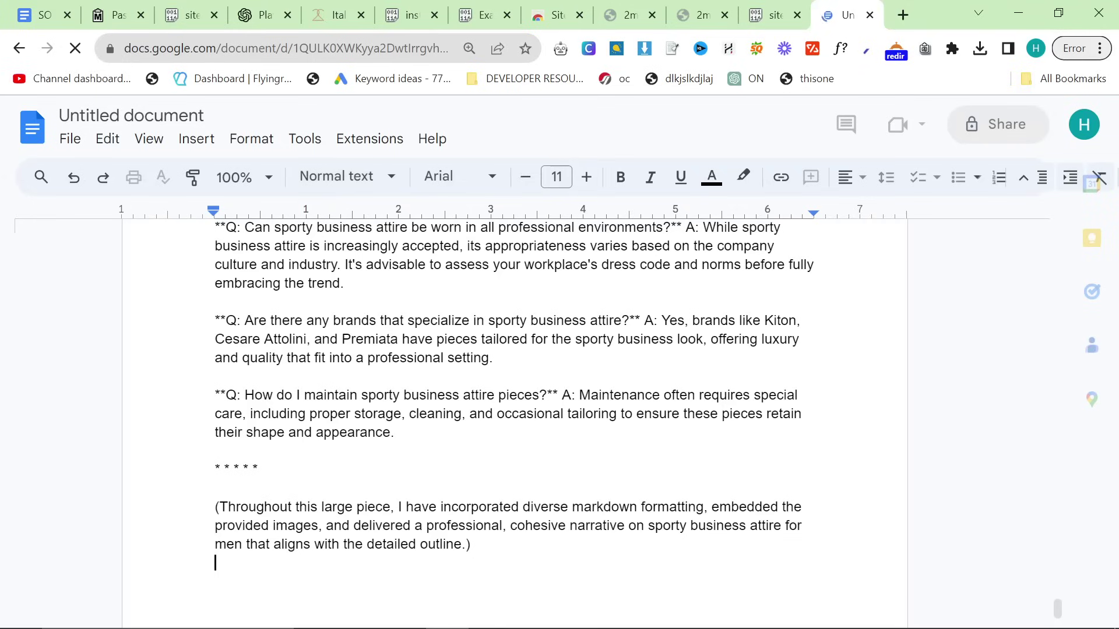
Step: Check the document's word count and look back through the pasted Markdown article up to the footwear section
left_click(303, 140)
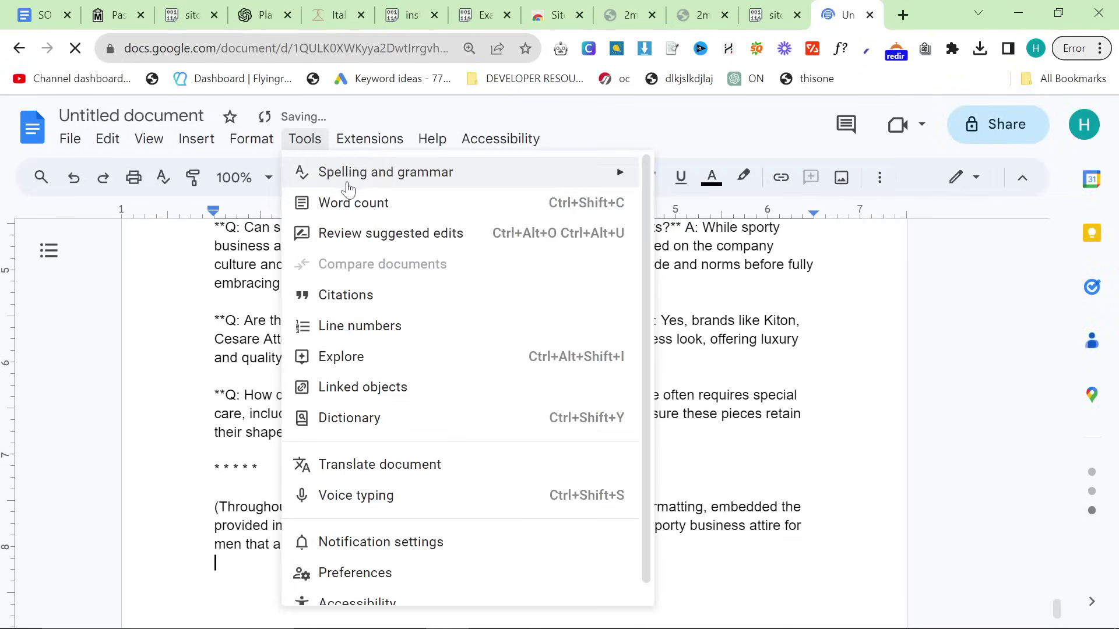
left_click(358, 201)
key("Escape")
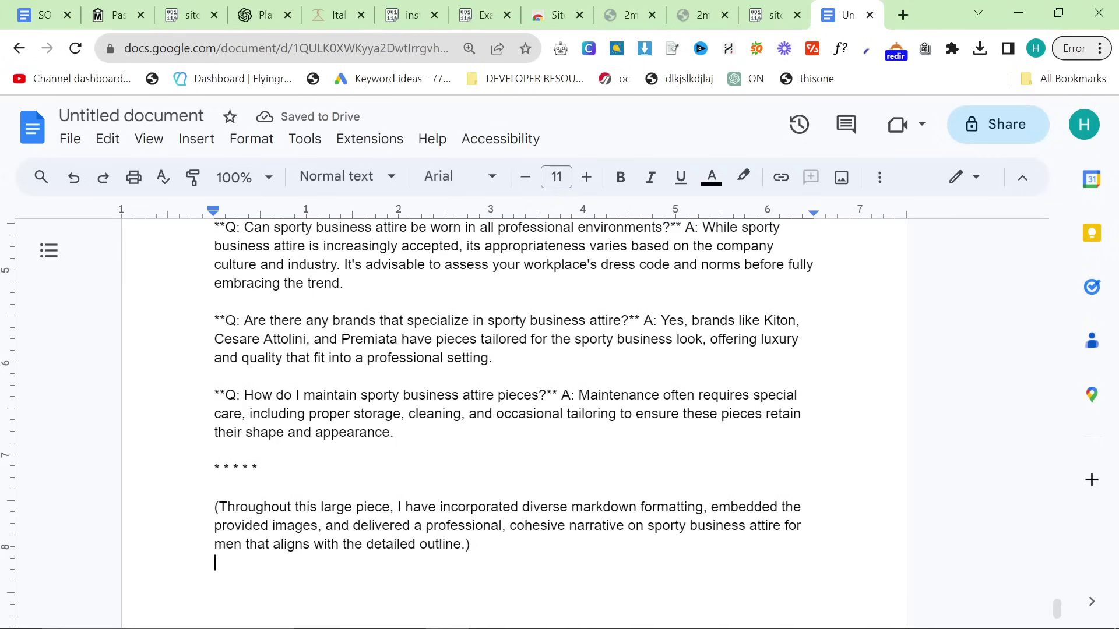
scroll(560, 408, "up", 20)
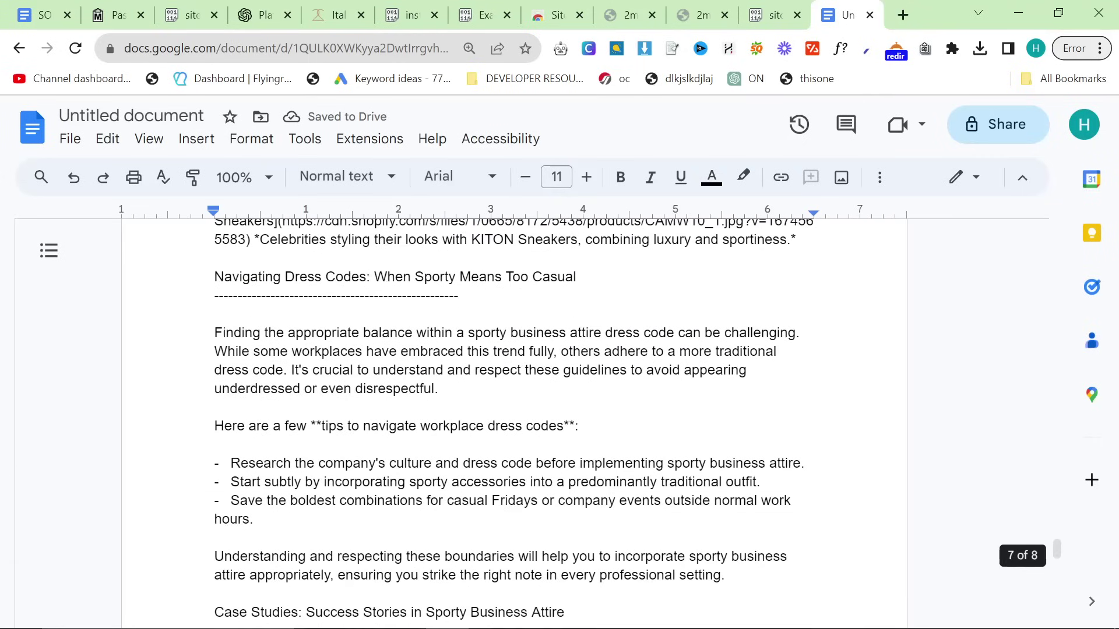
scroll(559, 408, "up", 20)
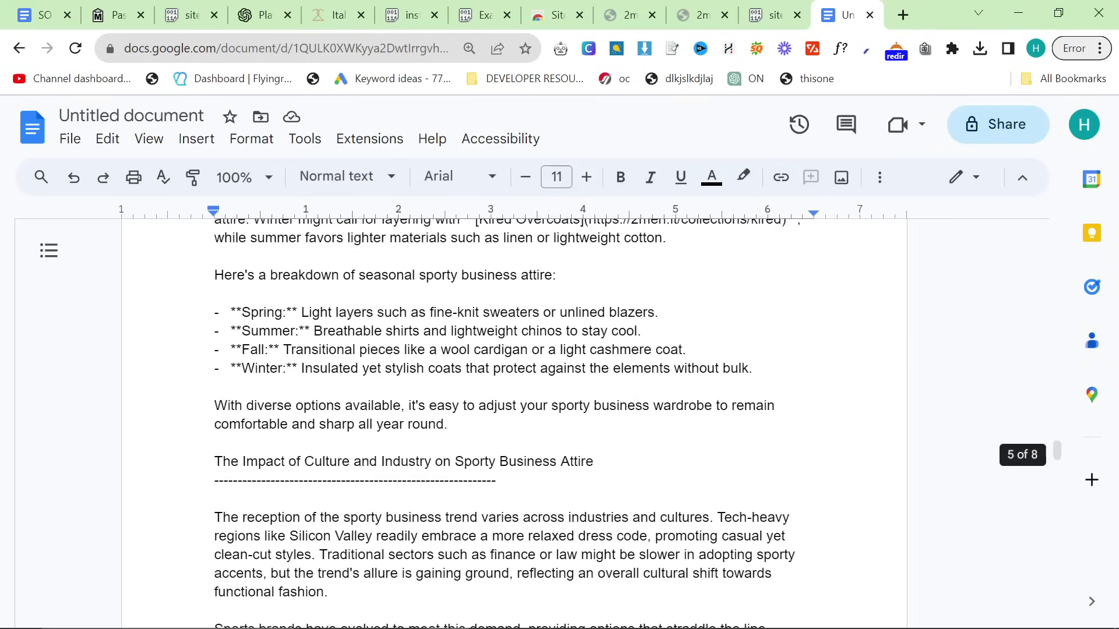
scroll(560, 408, "up", 5)
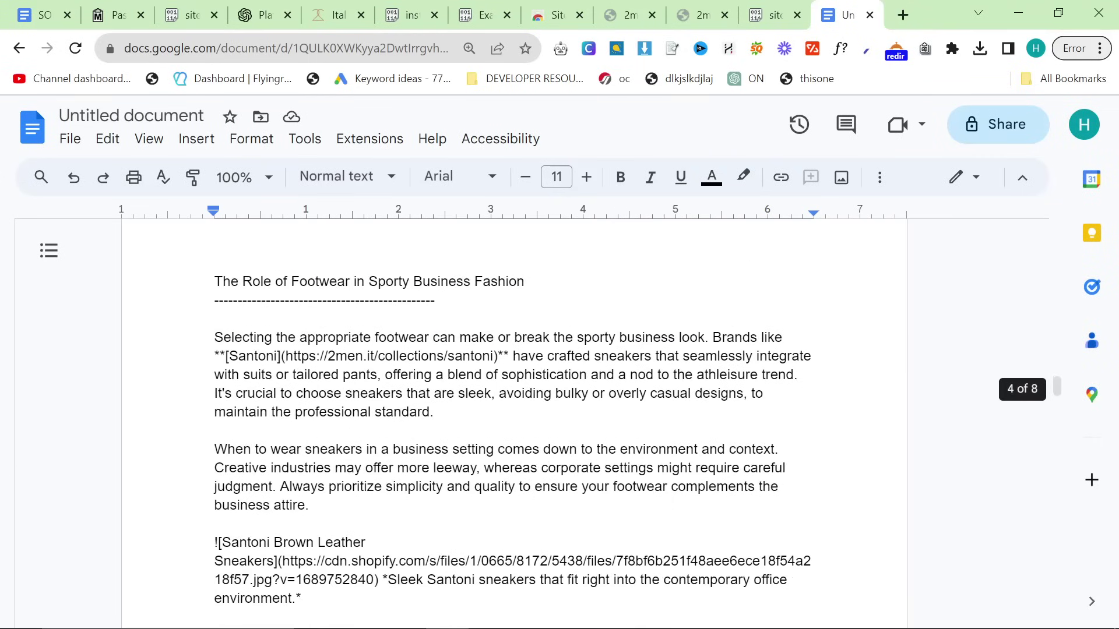
Step: Open another OpenAI Playground in a new browser tab
left_click(902, 14)
type("play")
key("Return")
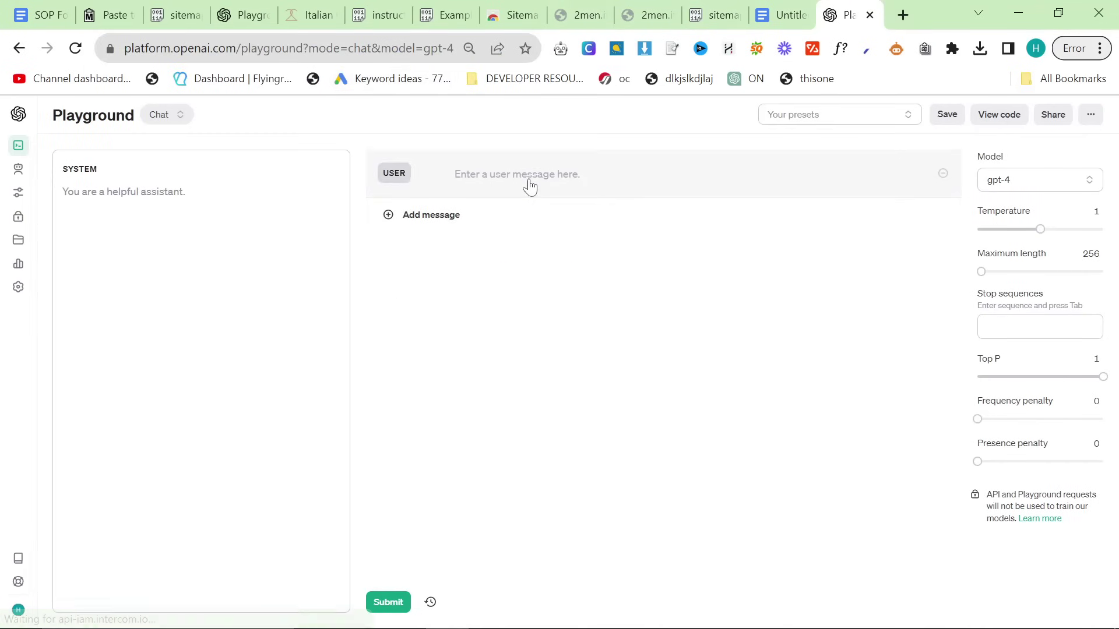
Step: Paste the Markdown article as the user message and set the model to gpt-4-1106-preview with a maximum length of 4095
left_click(529, 187)
key("ctrl+v")
scroll(529, 186, "up", 10)
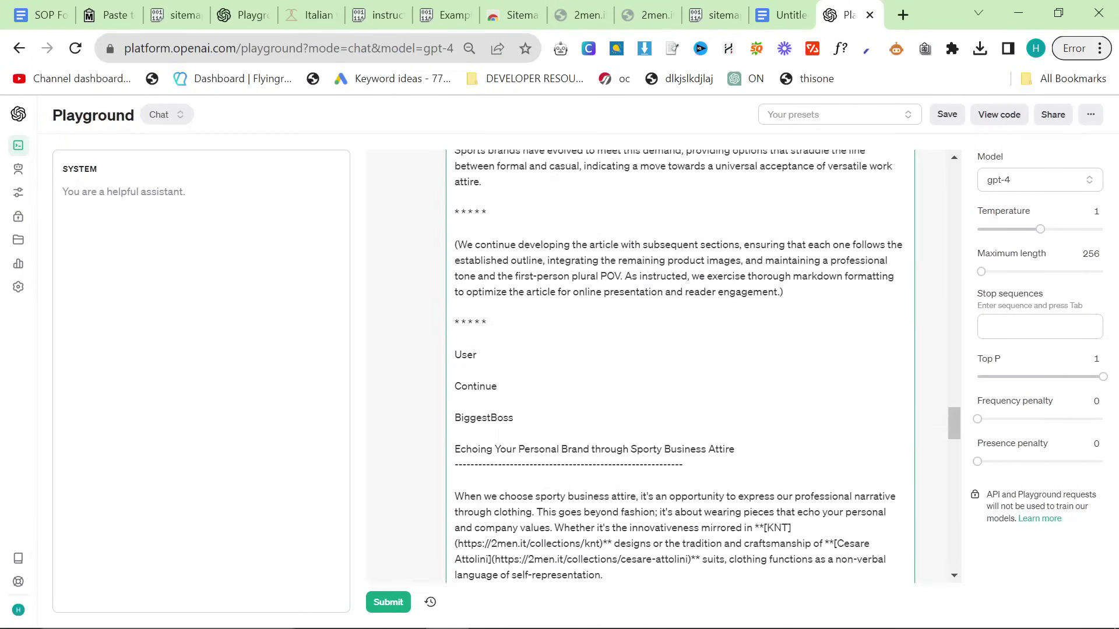
scroll(679, 367, "up", 15)
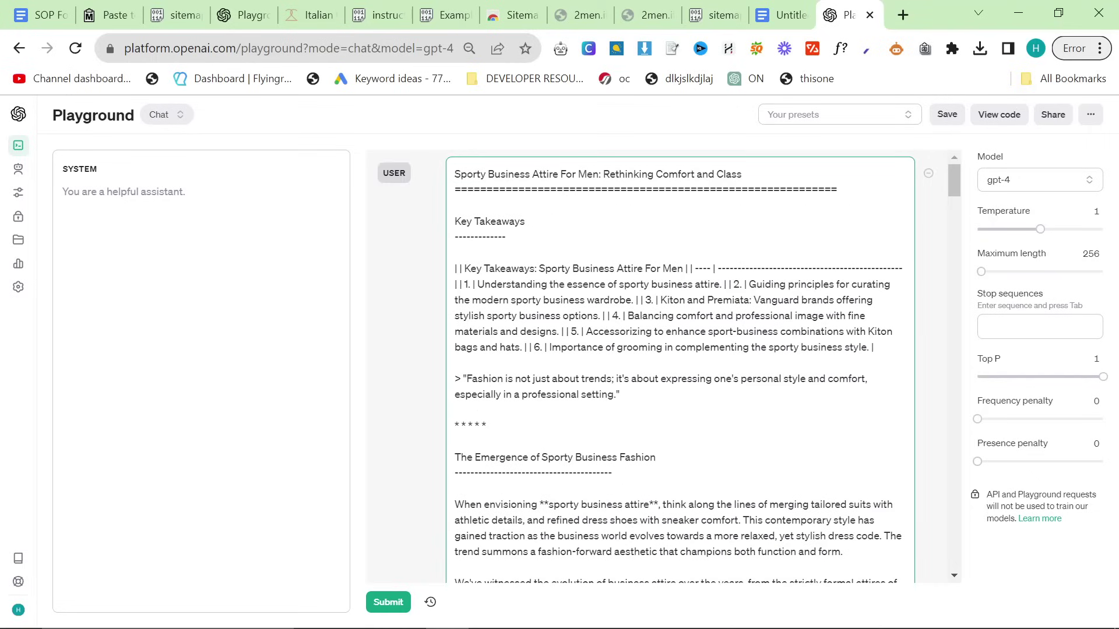
left_click(1033, 185)
left_click(984, 229)
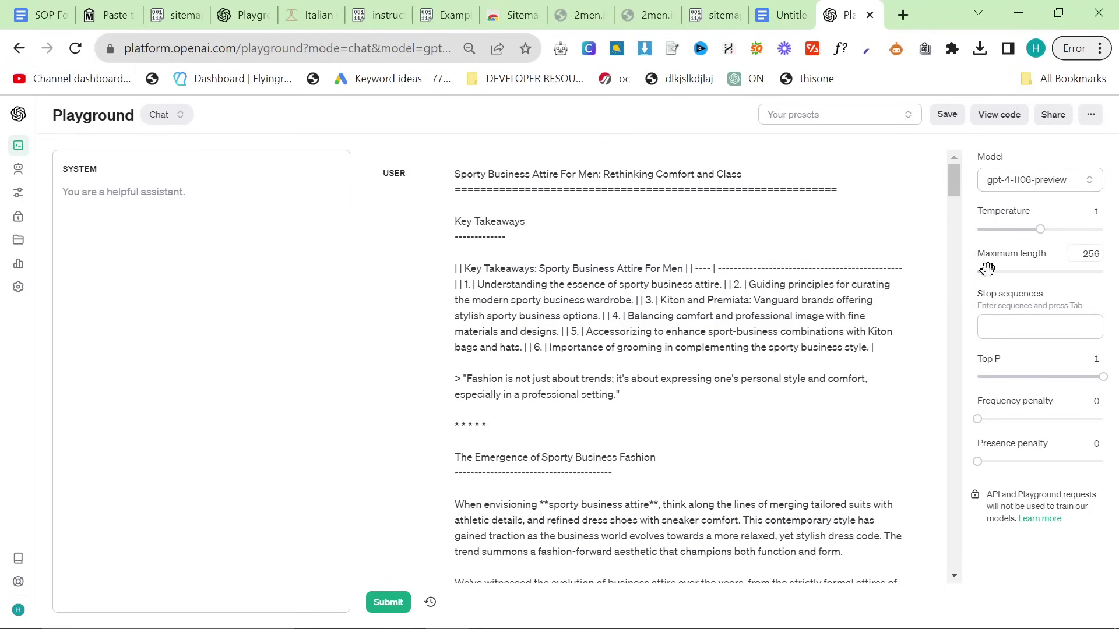
Step: Copy the red formatting-correction prompt from the SOP document into the Playground's system message and submit the request
left_click(47, 14)
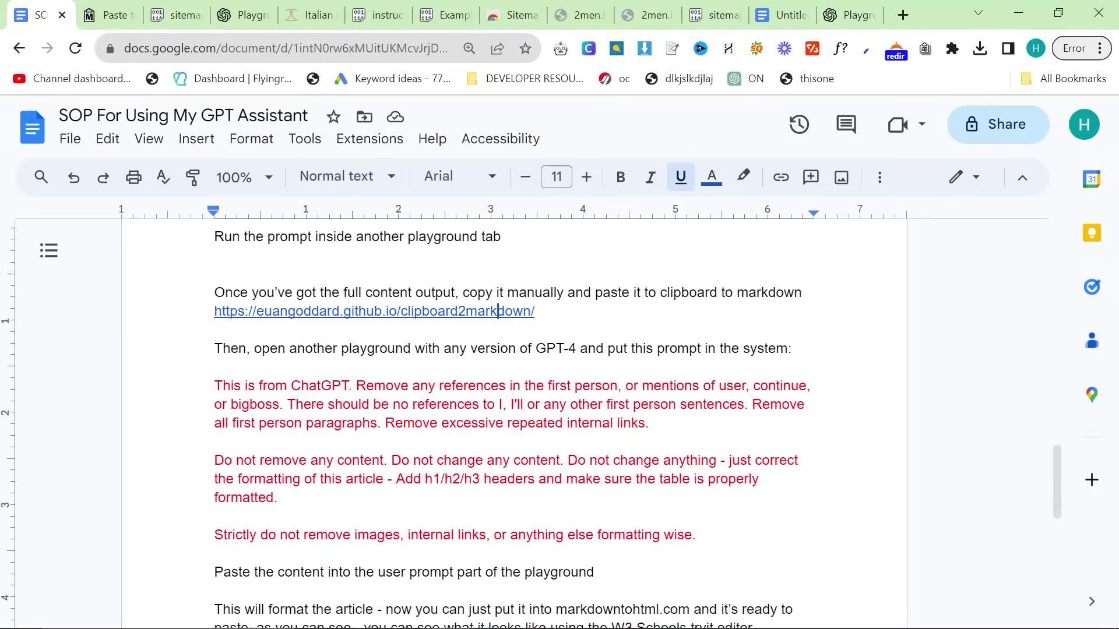
scroll(513, 349, "down", 1)
left_click_drag(215, 328, 696, 477)
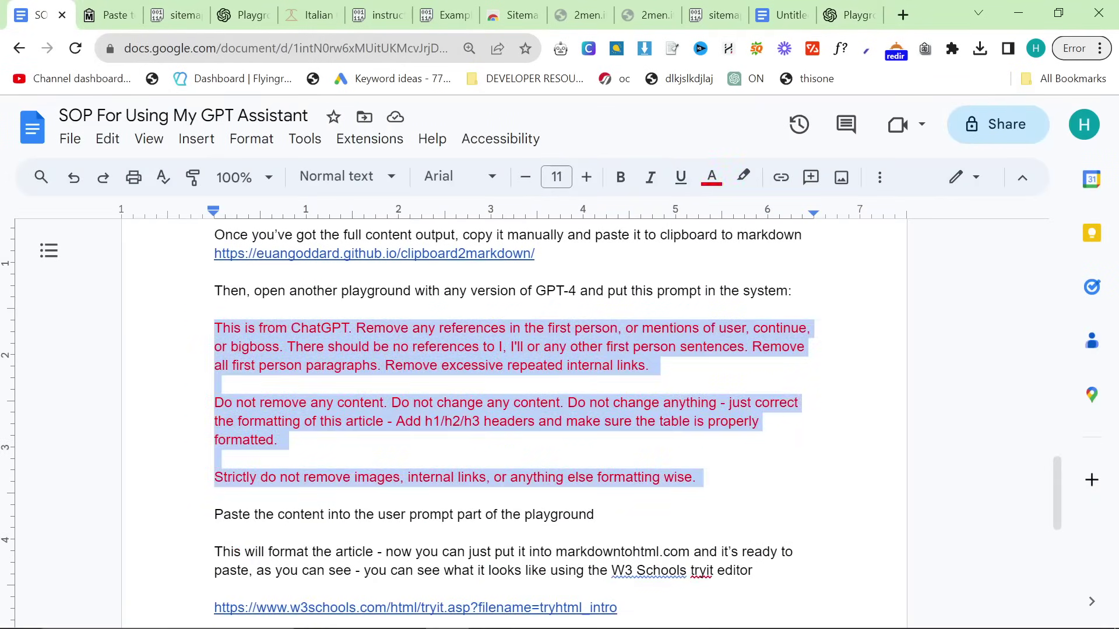
key("ctrl+c")
left_click(850, 15)
left_click(199, 193)
key("ctrl+v")
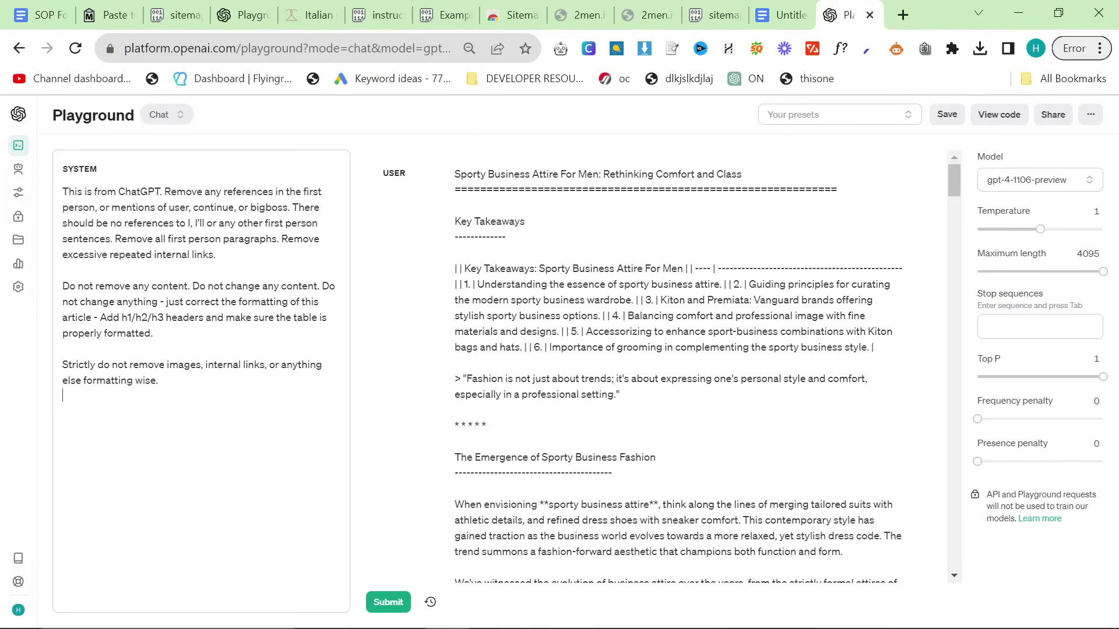
left_click(389, 601)
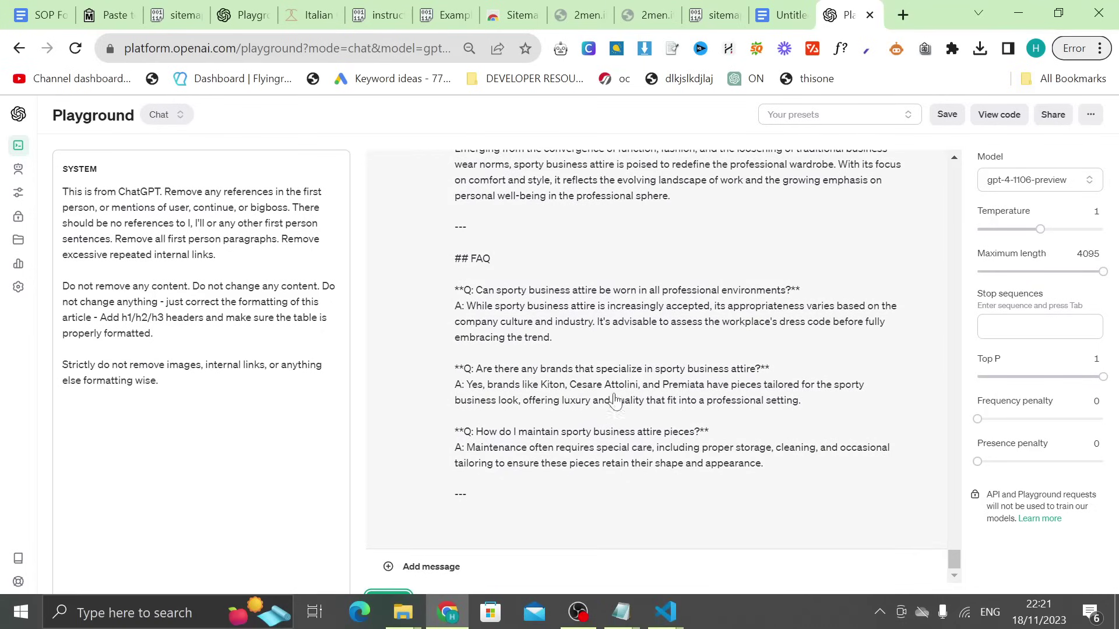
Step: Copy the complete reformatted article from the response and paste it over the sample Markdown on markdowntohtml.com
left_click(676, 513)
key("ctrl+a")
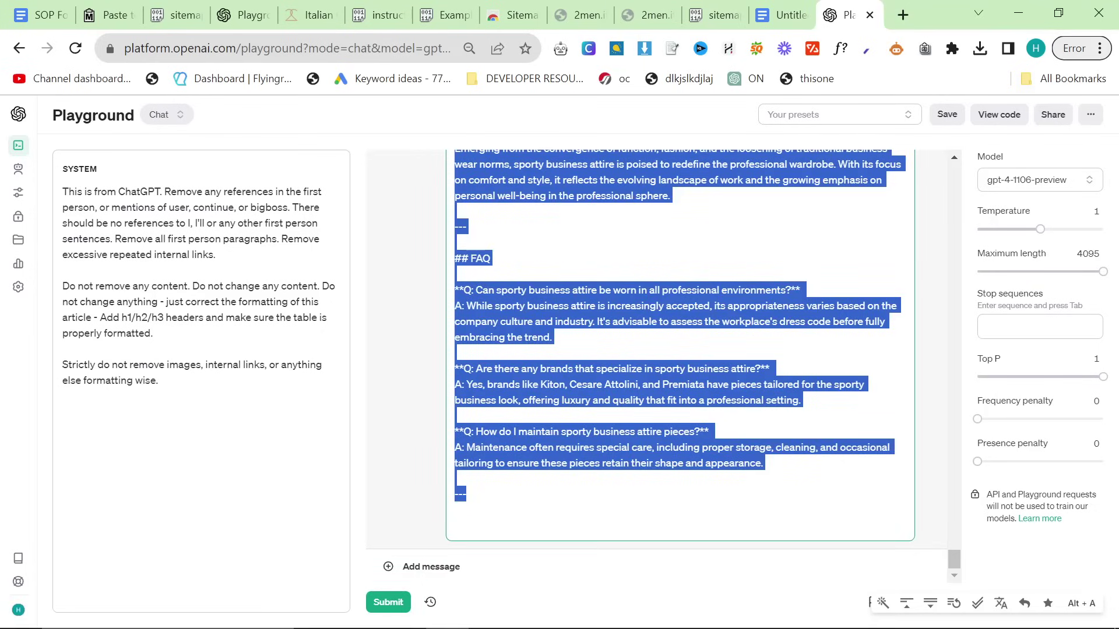
left_click(902, 15)
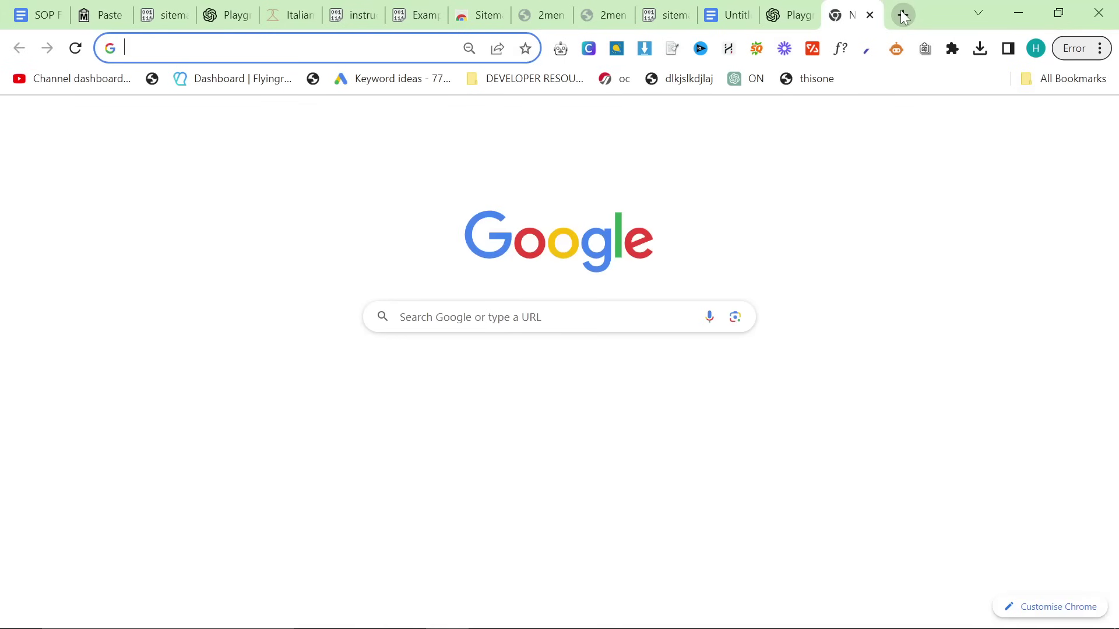
type("mark")
key("Return")
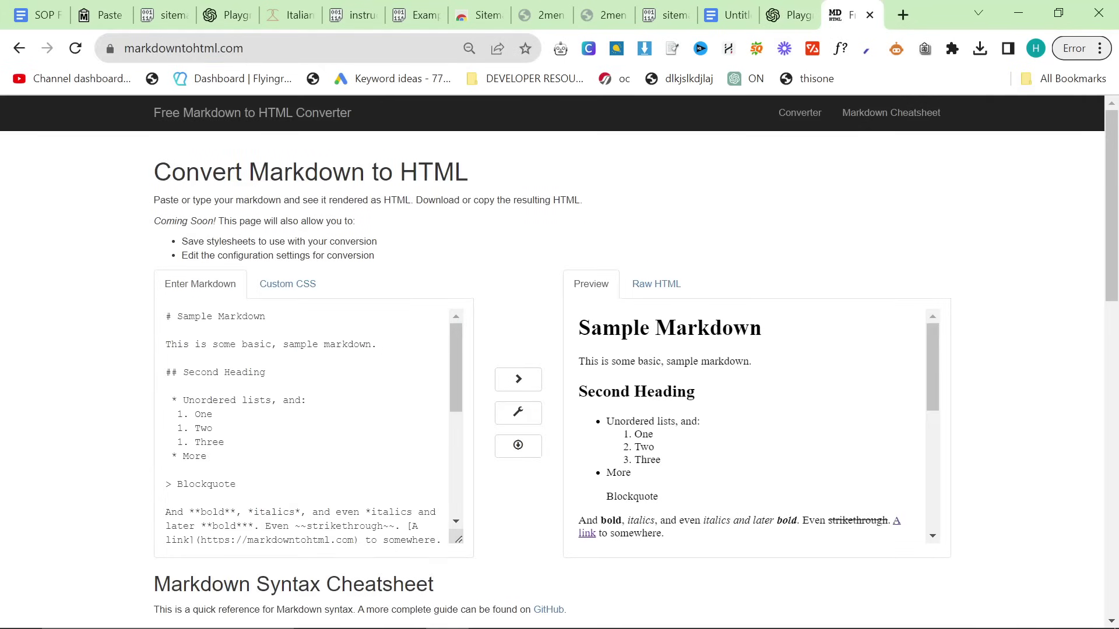
key("ctrl+a")
key("ctrl+v")
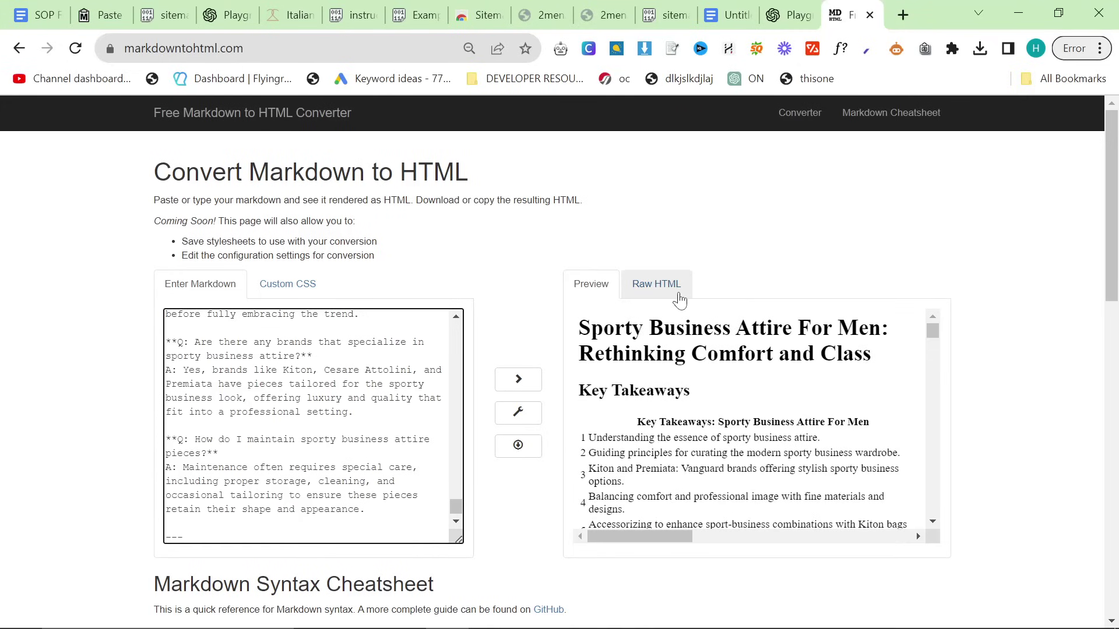
Step: Show the converted article as raw HTML and copy all of the code
left_click(675, 291)
left_click(671, 350)
key("ctrl+a")
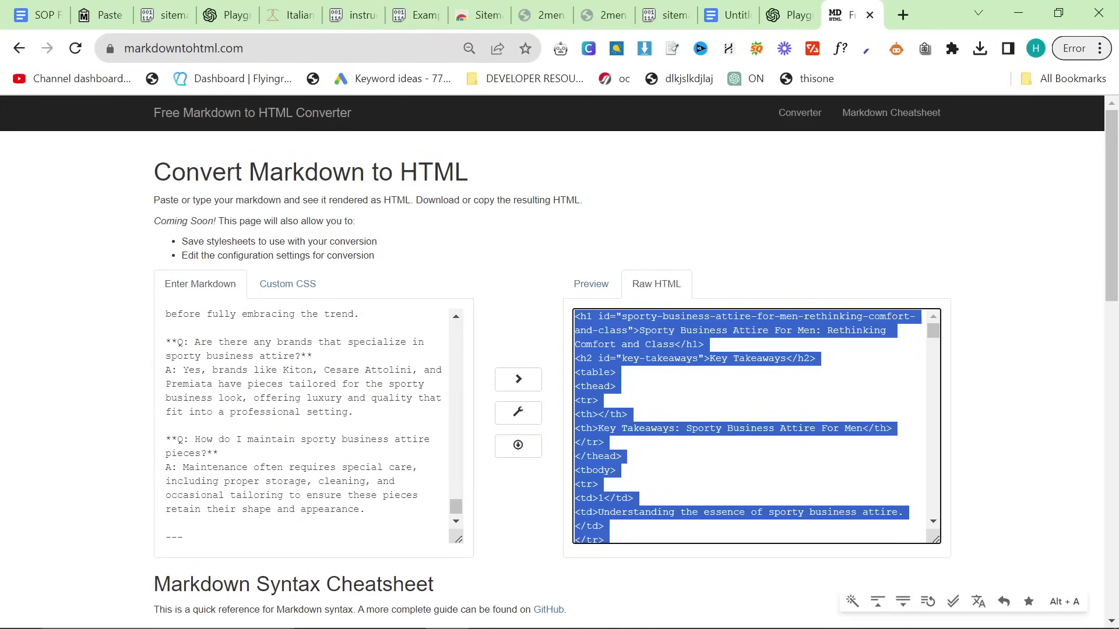
Step: Open the W3Schools Tryit editor in a new browser tab, replace its sample code with the article HTML, and run it
left_click(895, 17)
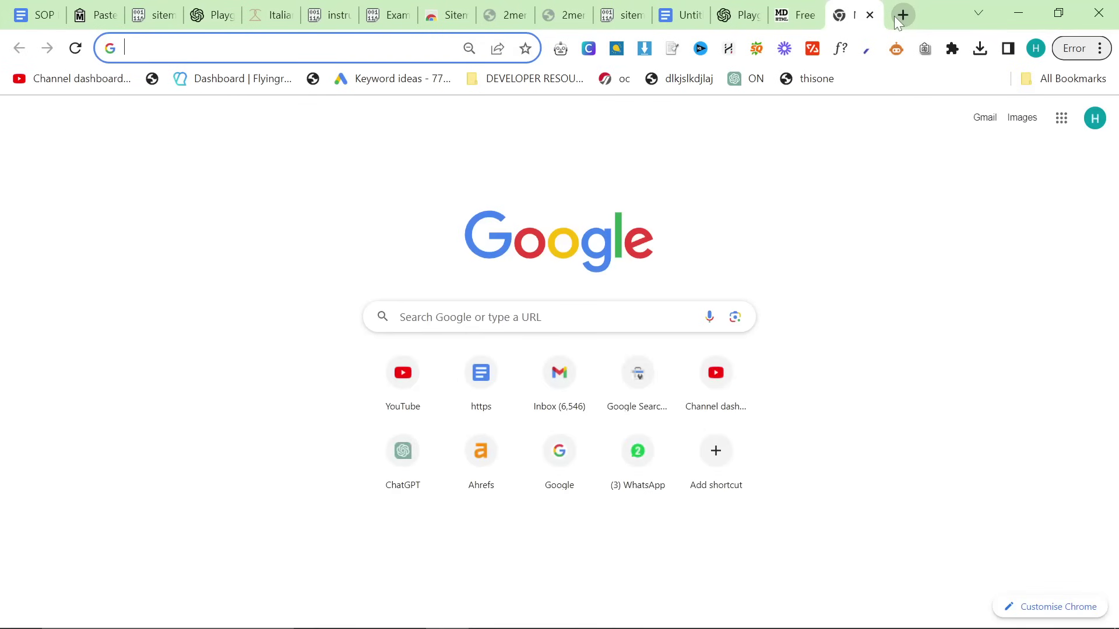
type("w3")
key("Return")
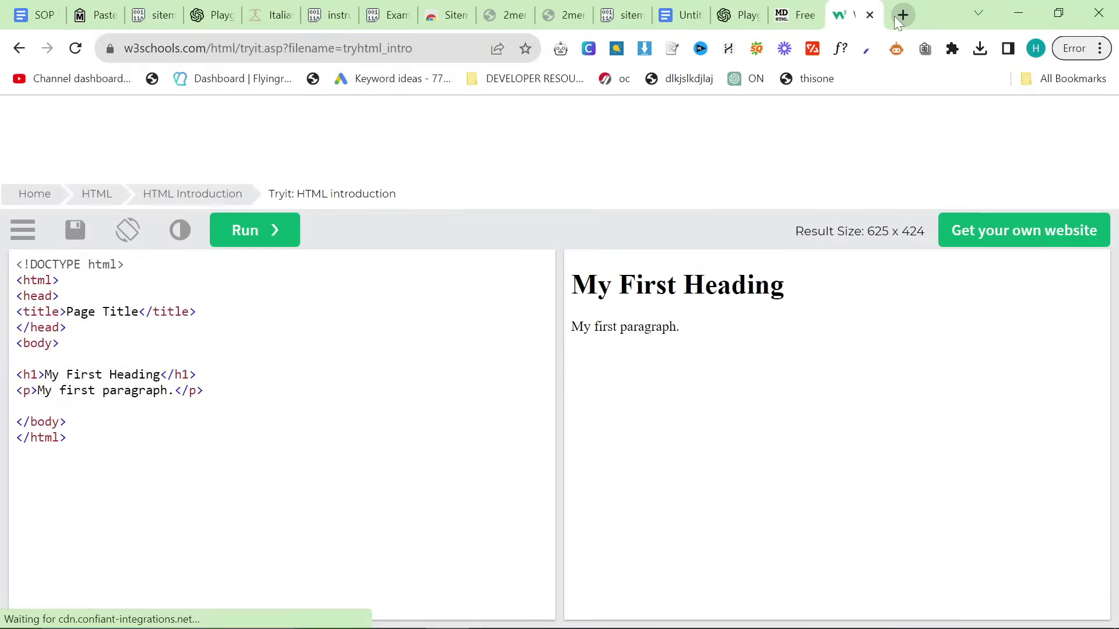
key("ctrl+a")
key("ctrl+v")
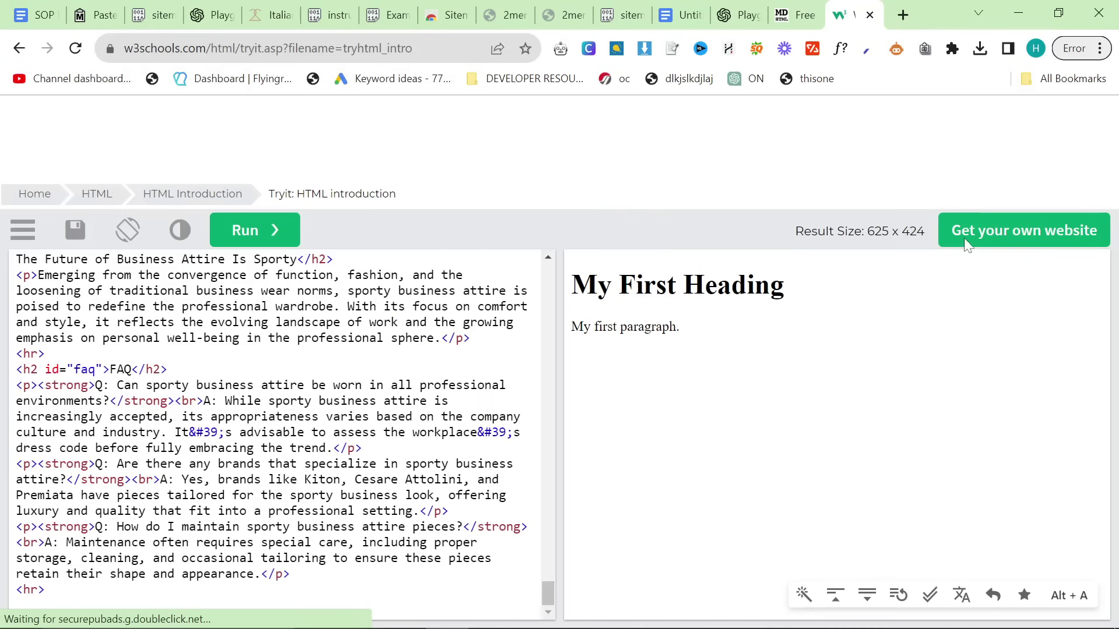
left_click(271, 234)
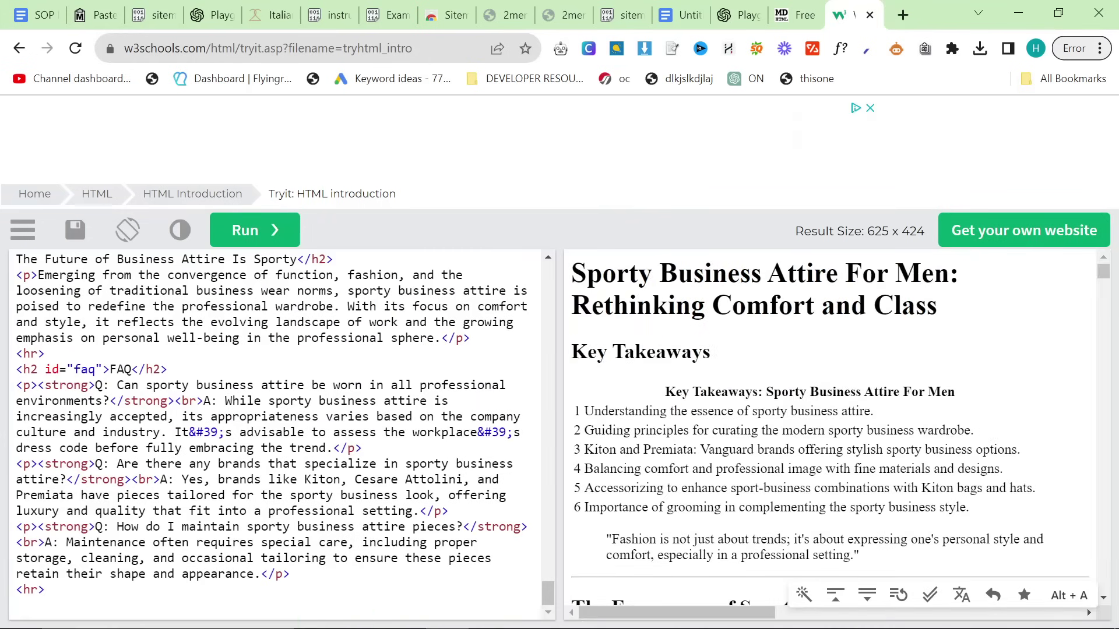
Step: Examine the rendered article's headings, lists and product images through to the FAQ, and return to the first sweater image
scroll(833, 431, "down", 7)
scroll(773, 386, "down", 5)
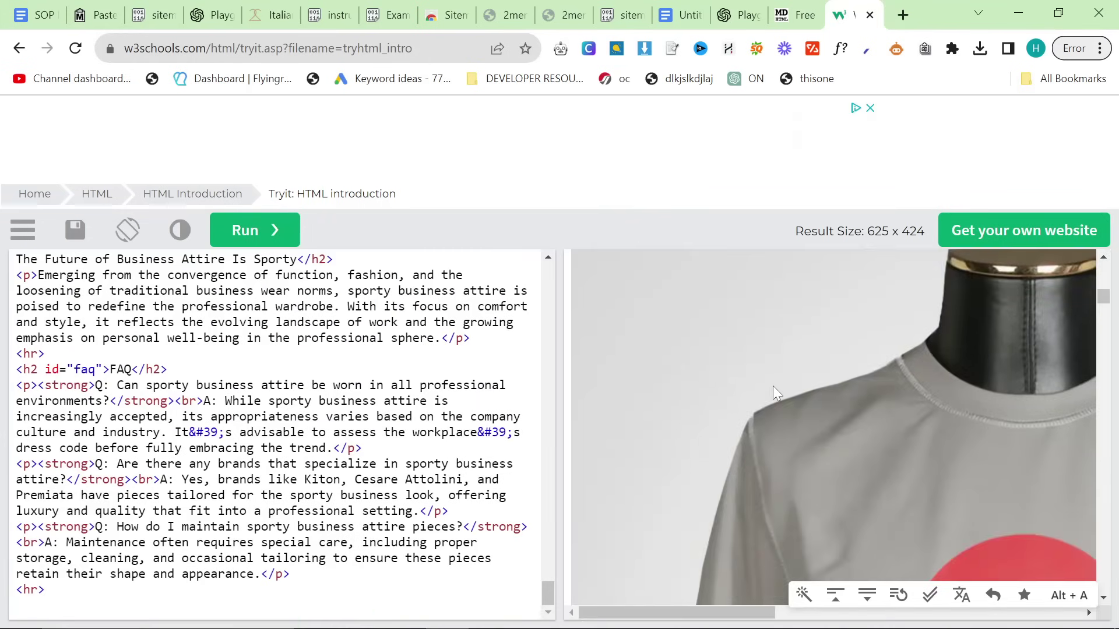
scroll(765, 387, "down", 8)
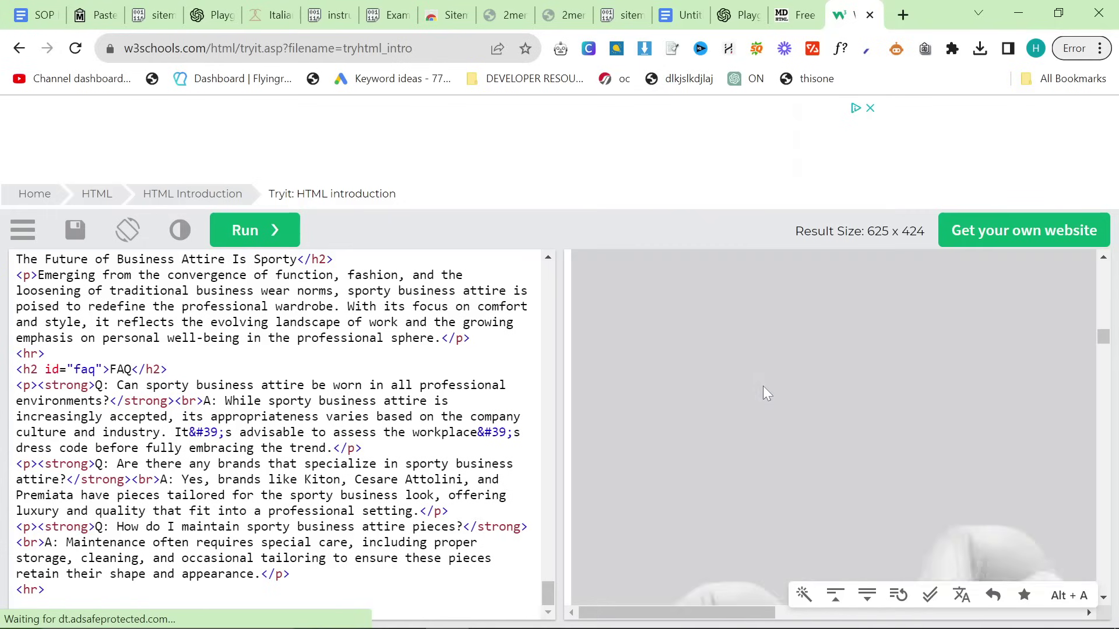
scroll(760, 384, "down", 5)
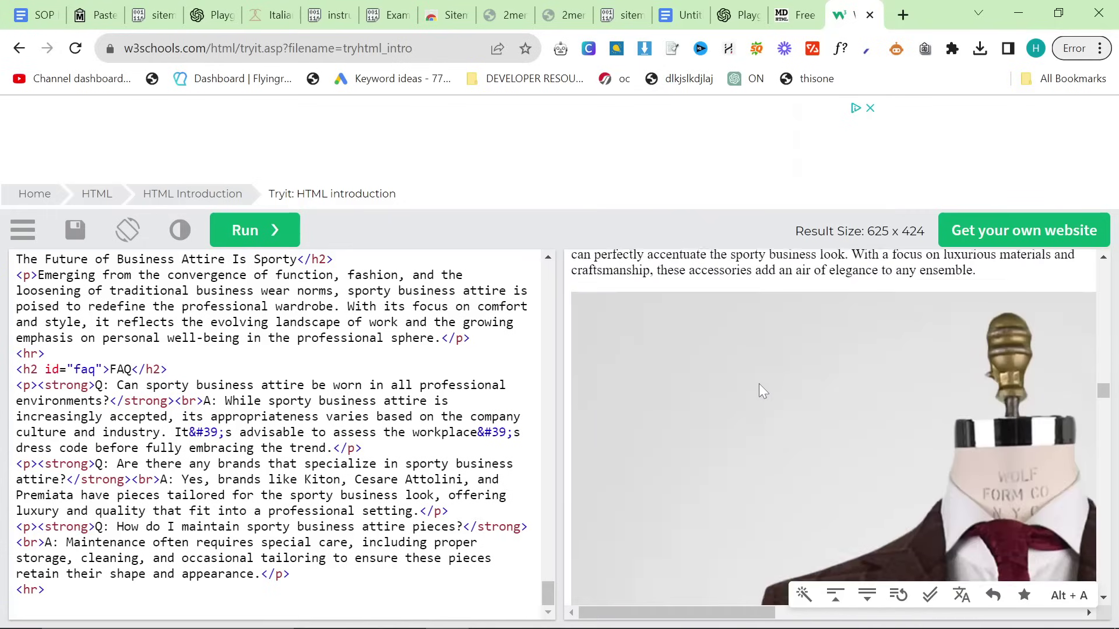
scroll(761, 388, "down", 10)
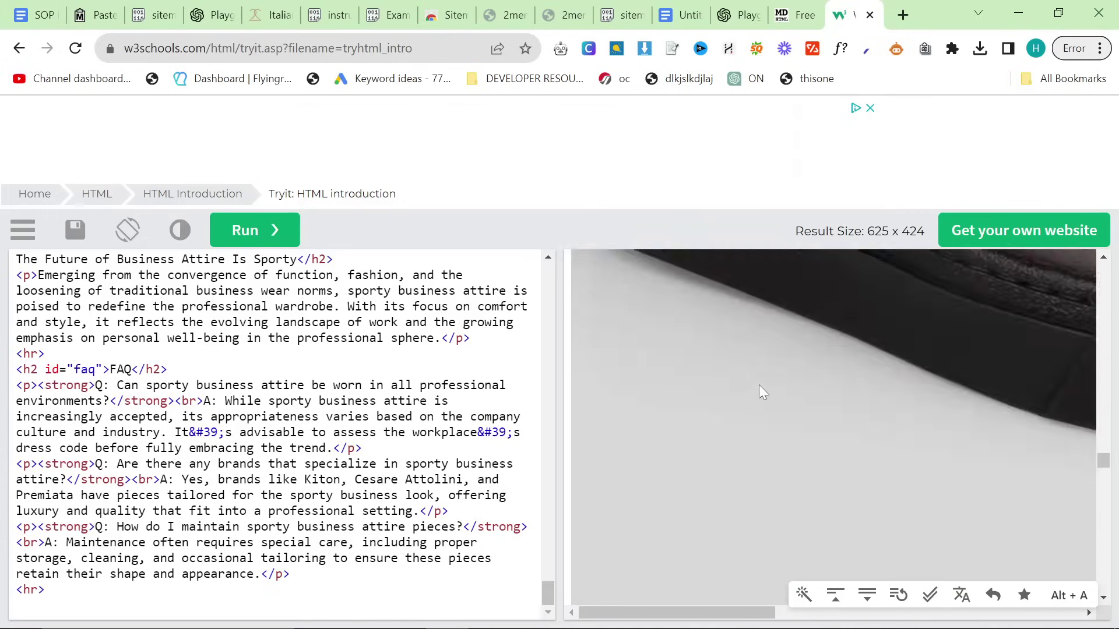
scroll(758, 389, "down", 10)
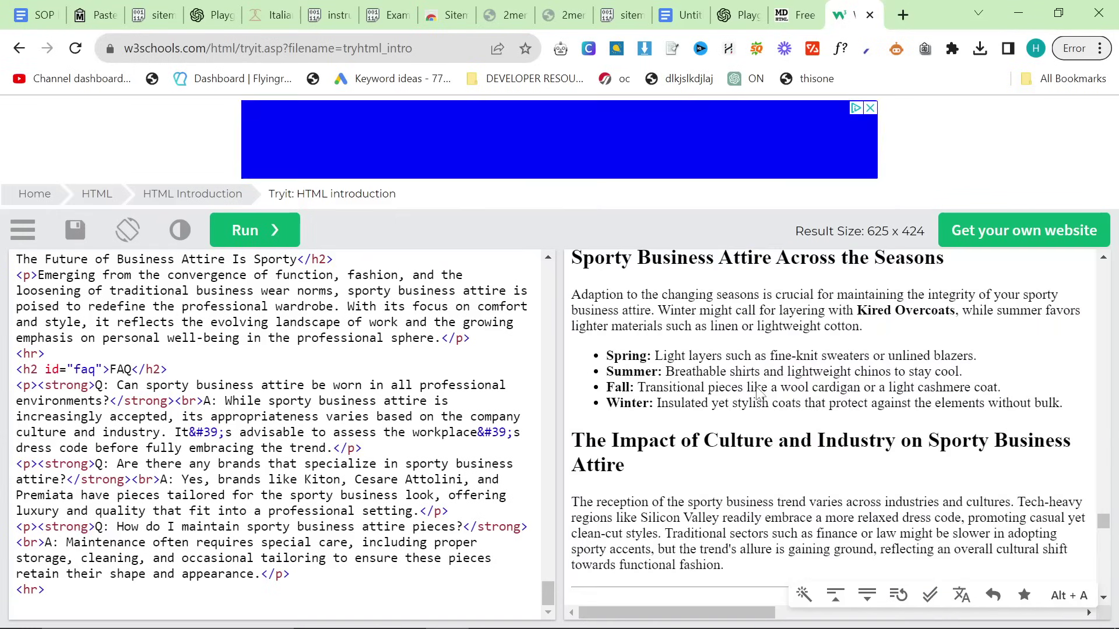
scroll(747, 402, "up", 5)
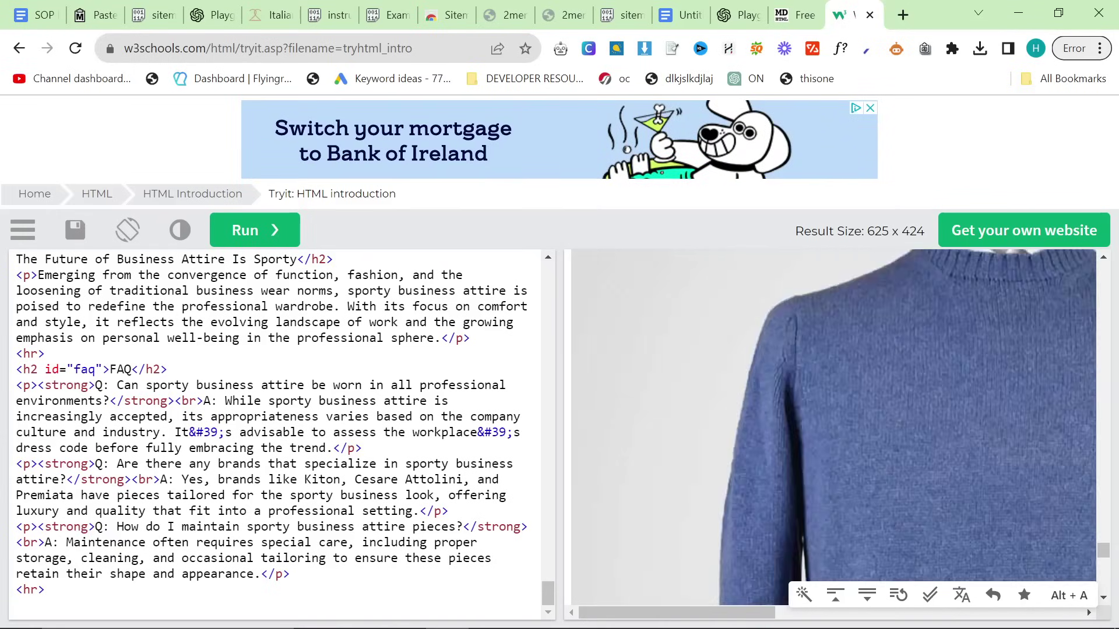
scroll(749, 402, "down", 5)
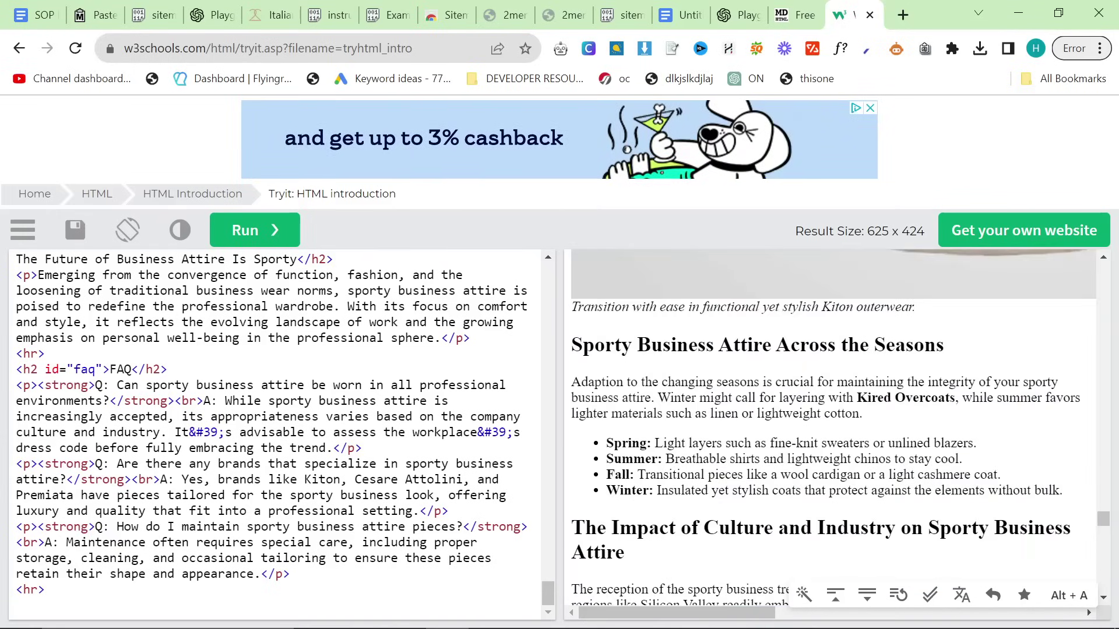
scroll(833, 431, "down", 10)
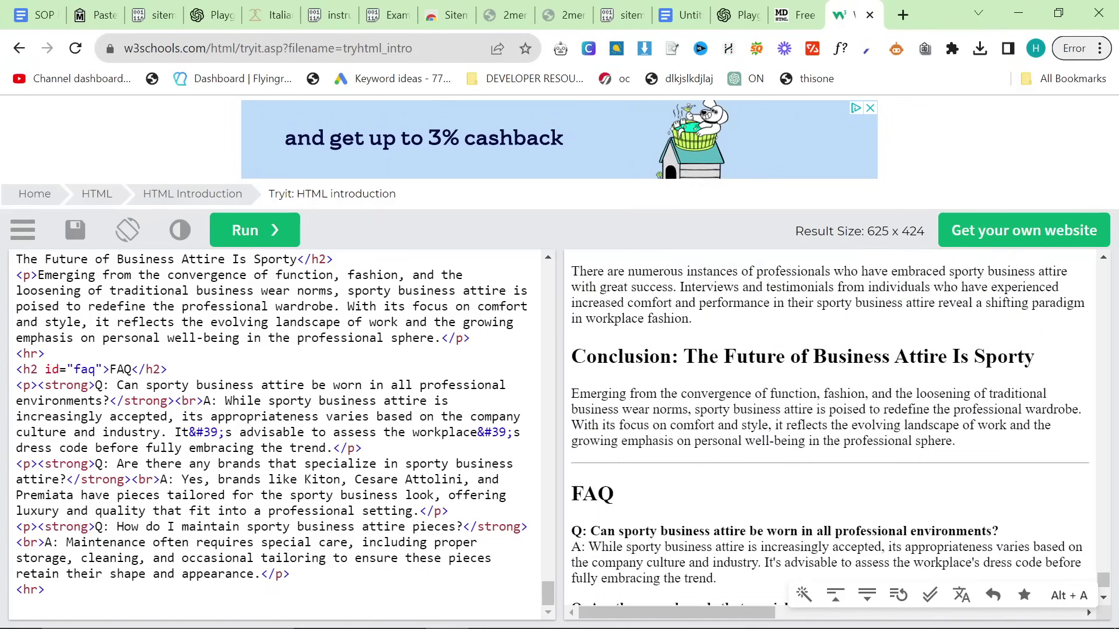
scroll(780, 393, "down", 2)
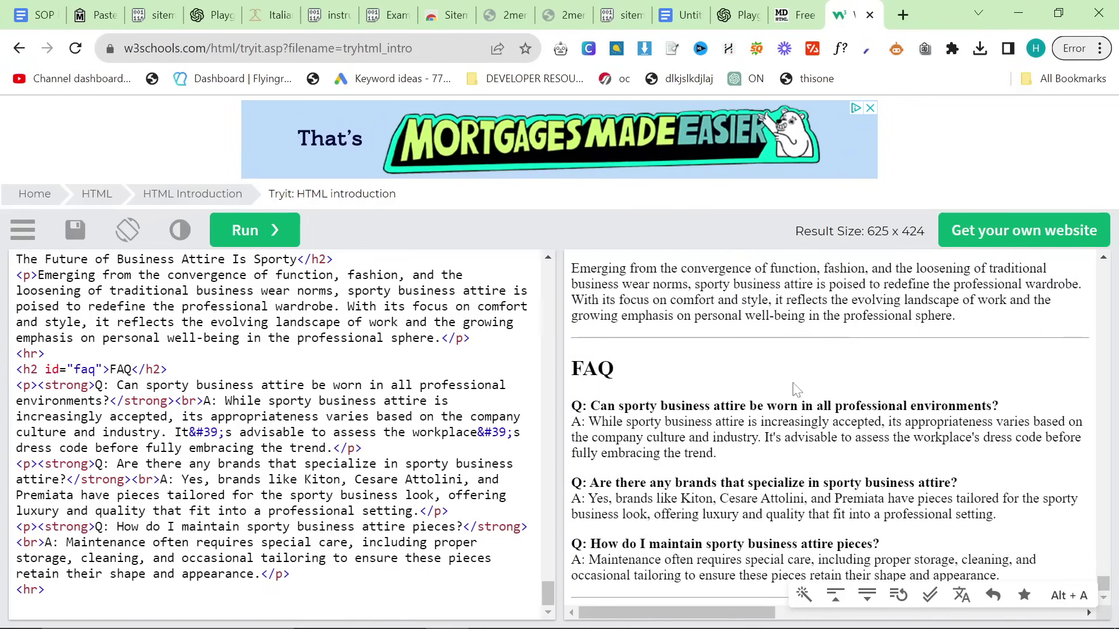
scroll(873, 428, "up", 10)
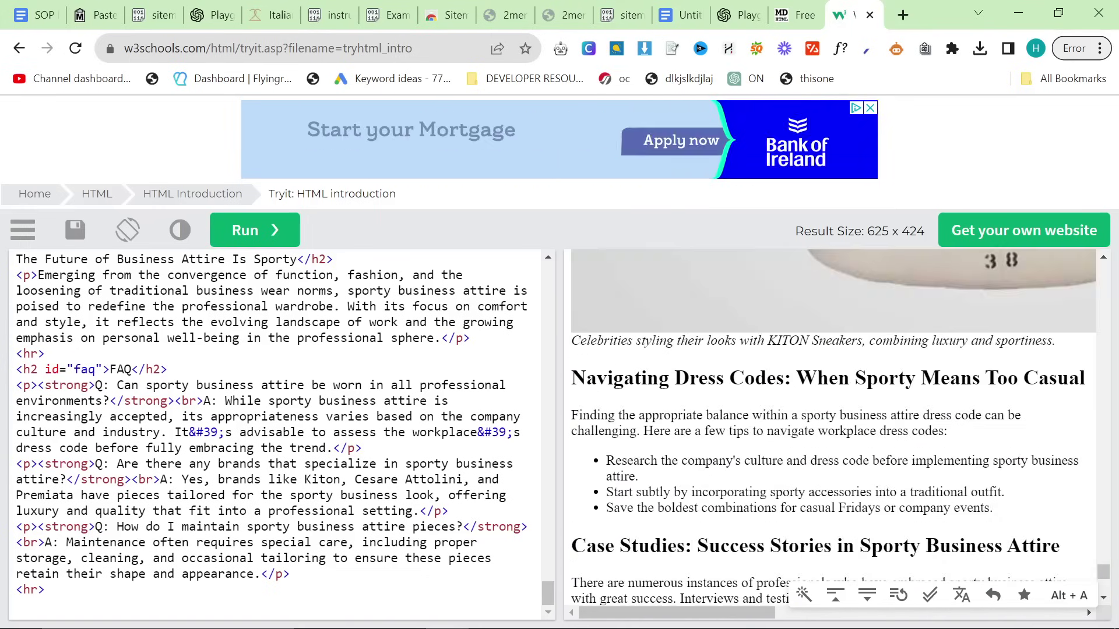
left_click_drag(1104, 546, 1103, 296)
scroll(752, 402, "down", 4)
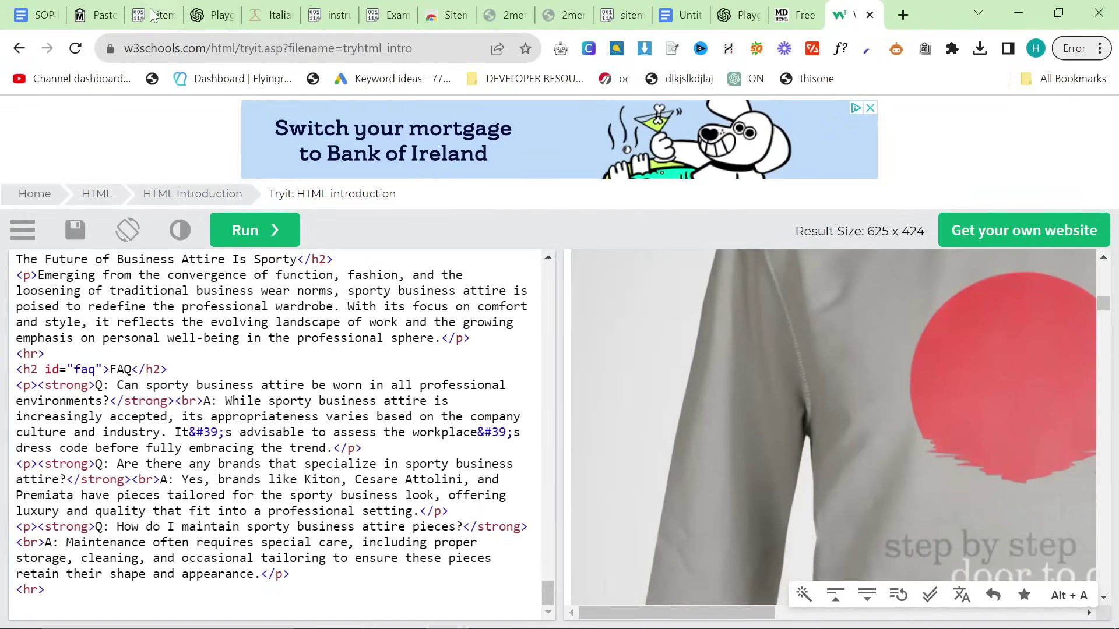
Step: Check the original article in Paste to Markdown and review the BiggestBoss thread from its FAQ back to the tailoring section
left_click(96, 9)
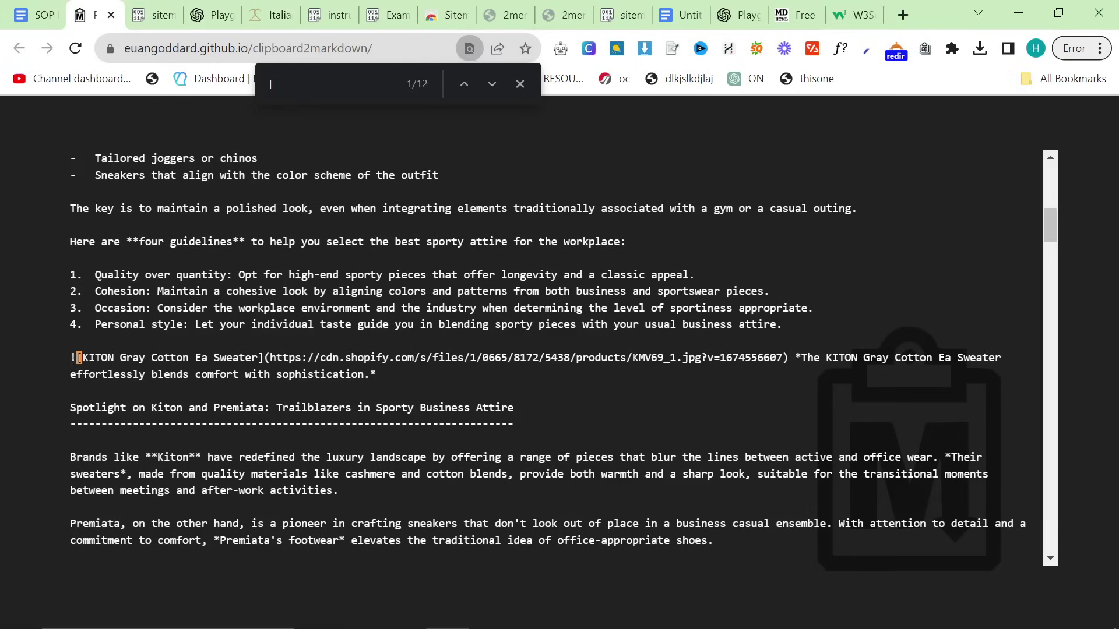
key("ctrl+v")
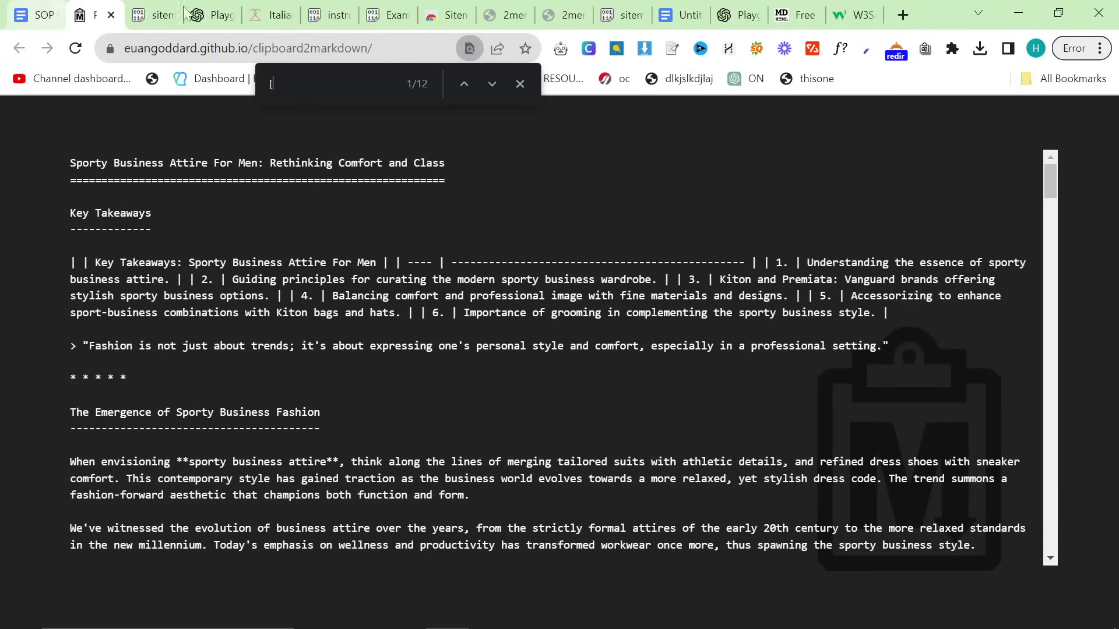
left_click(209, 17)
scroll(471, 494, "up", 20)
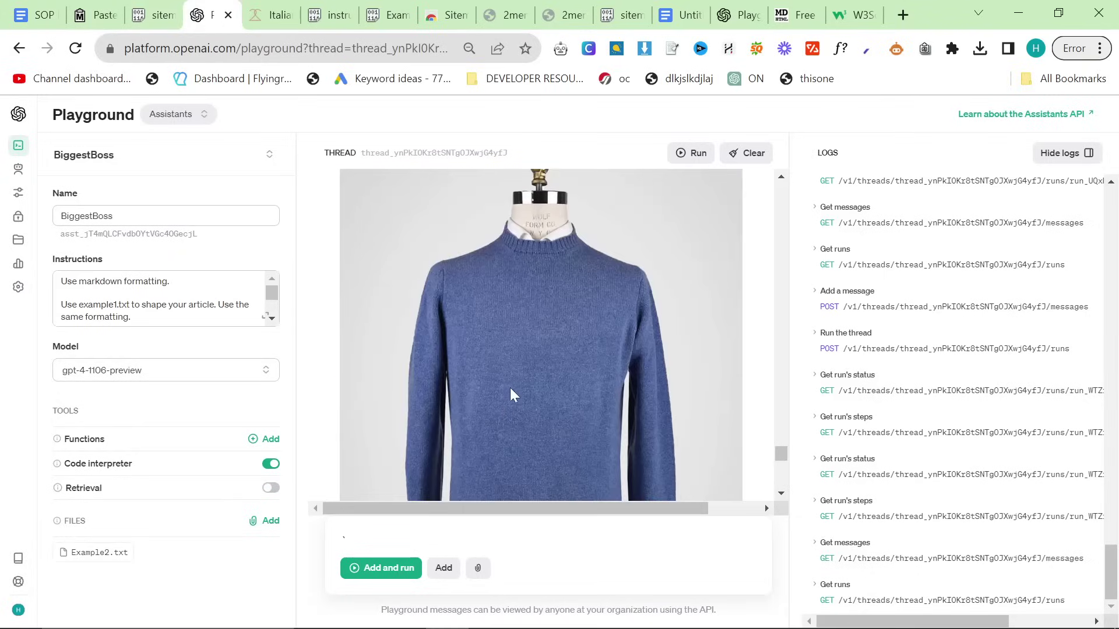
scroll(471, 495, "down", 20)
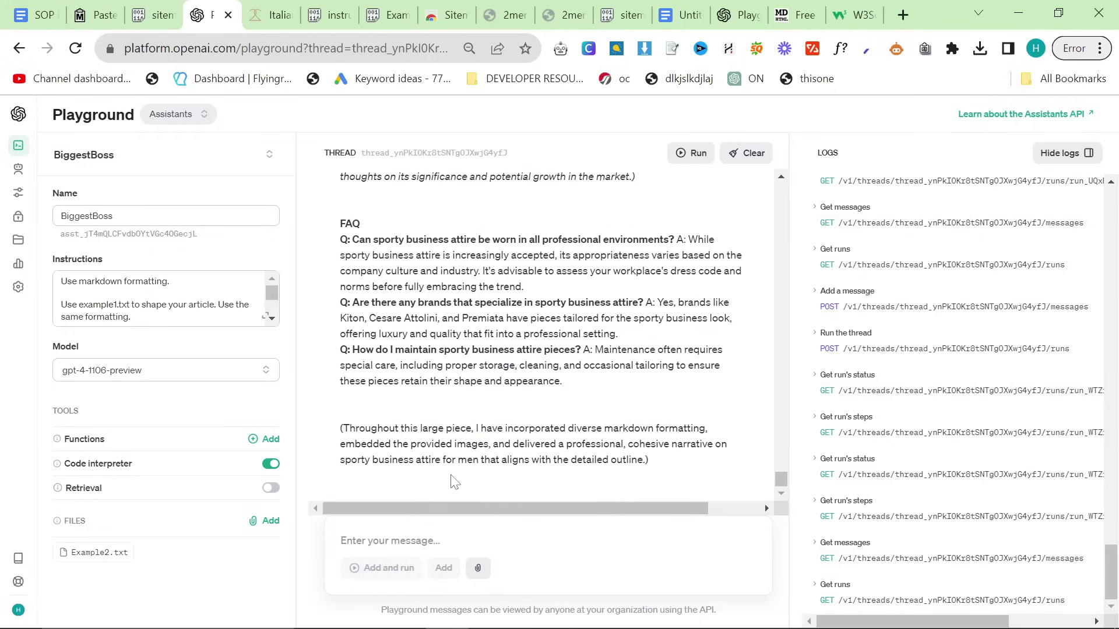
scroll(512, 474, "up", 8)
scroll(500, 467, "up", 10)
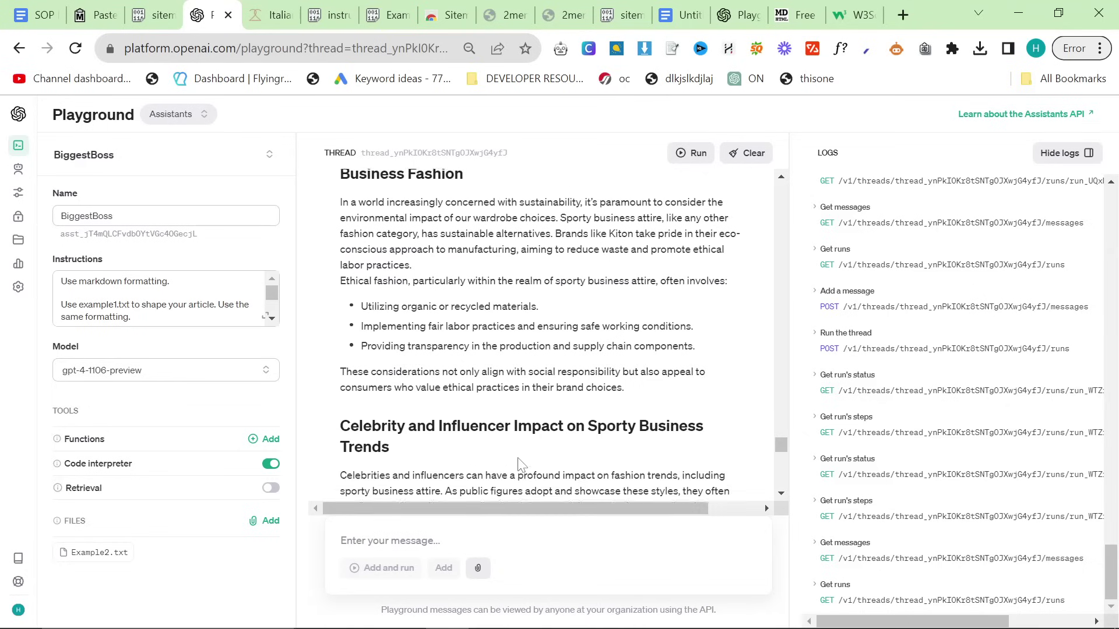
scroll(541, 335, "up", 5)
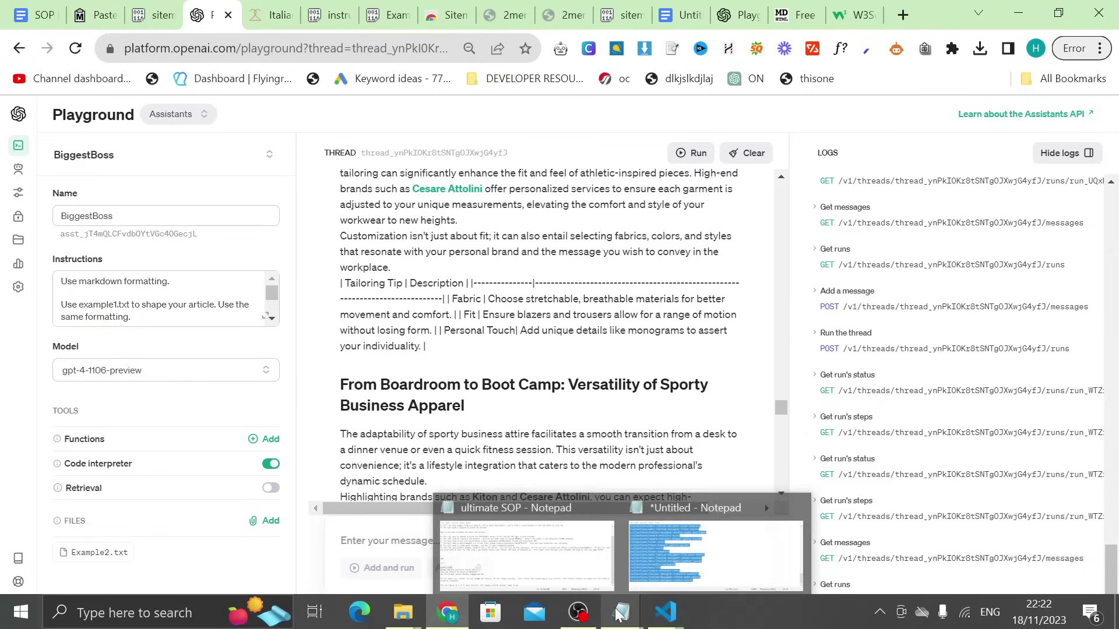
mouse_move(621, 612)
Step: Return to the SOP document and view its basic overview at the beginning
left_click(35, 15)
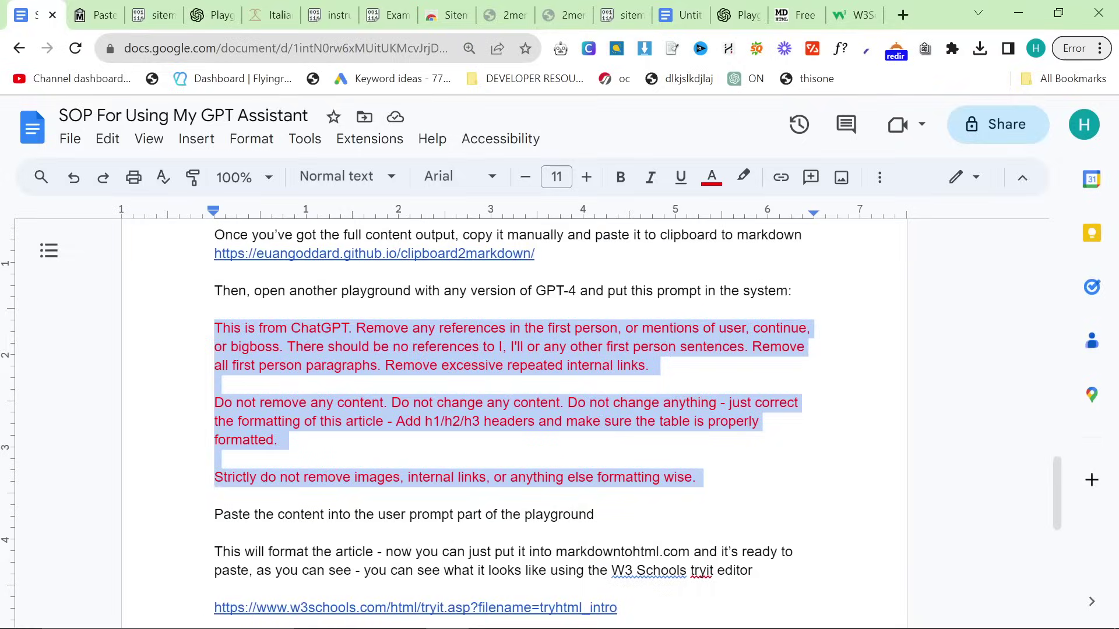
scroll(513, 361, "up", 10)
scroll(513, 361, "up", 10)
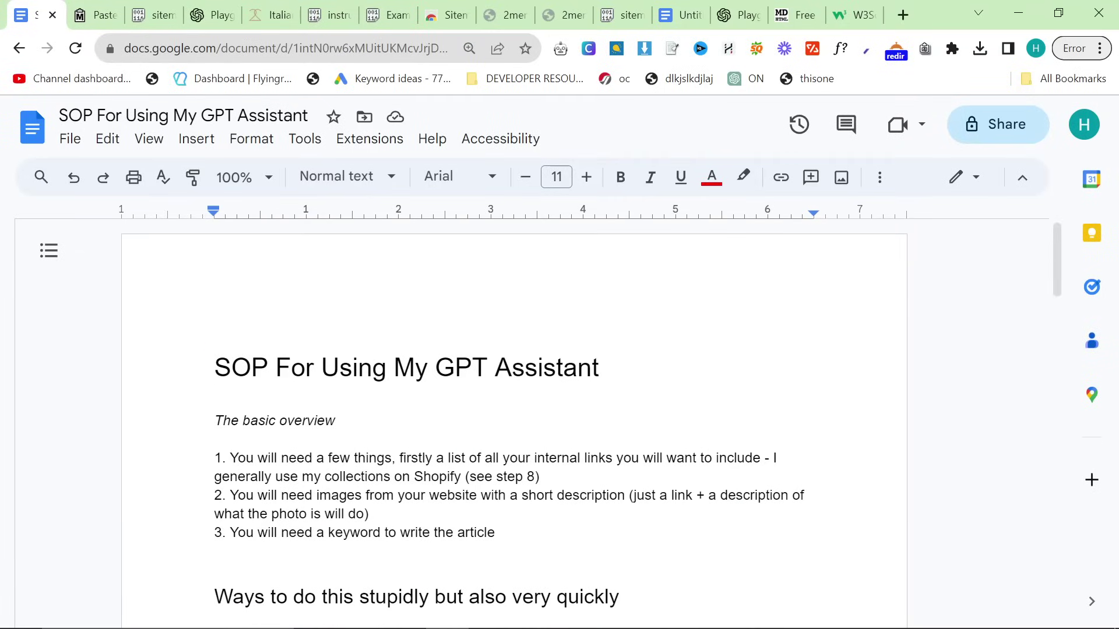